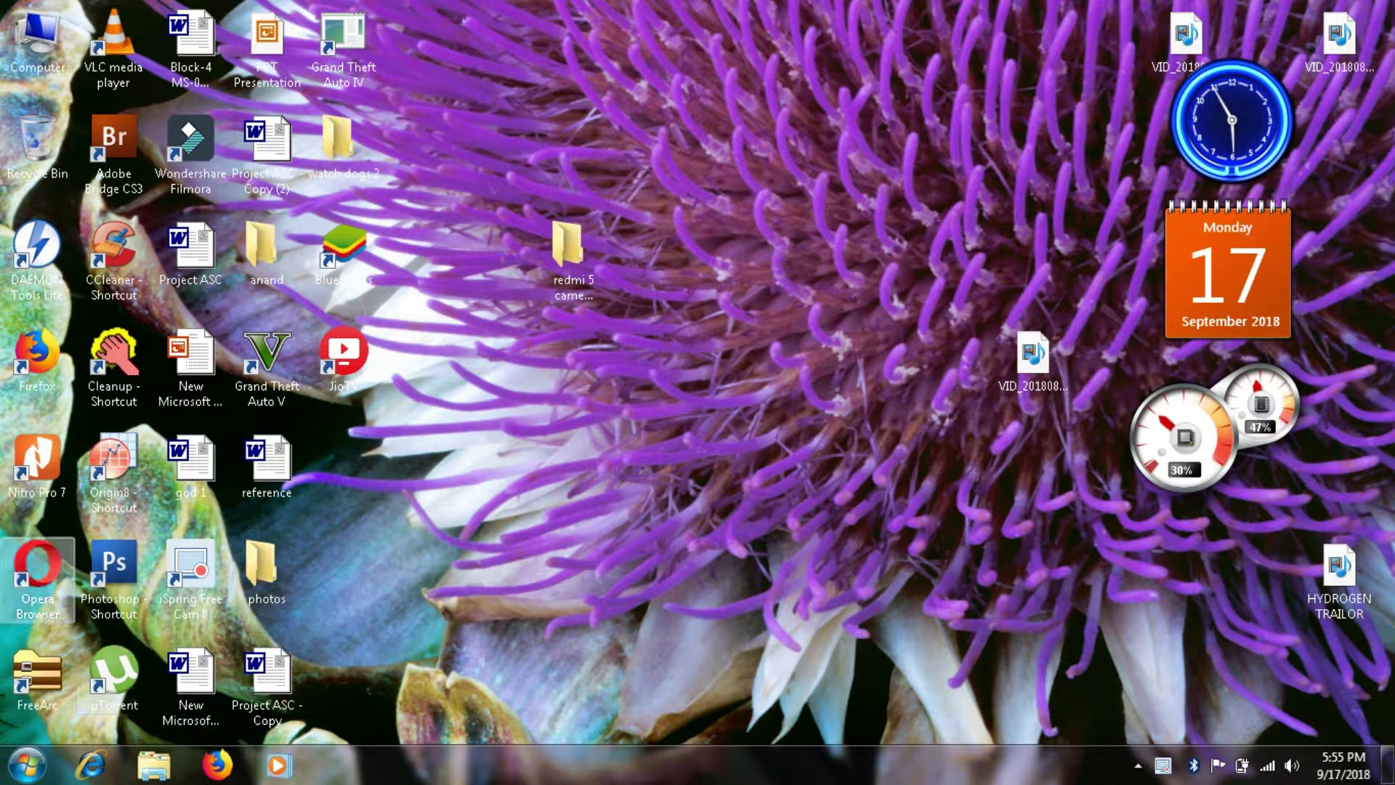
Switch to Firefox, search Google for "download utorrent", and open the Windows Downloads result on utorrent.com
{"action": "left_click", "coordinate": [217, 764]}
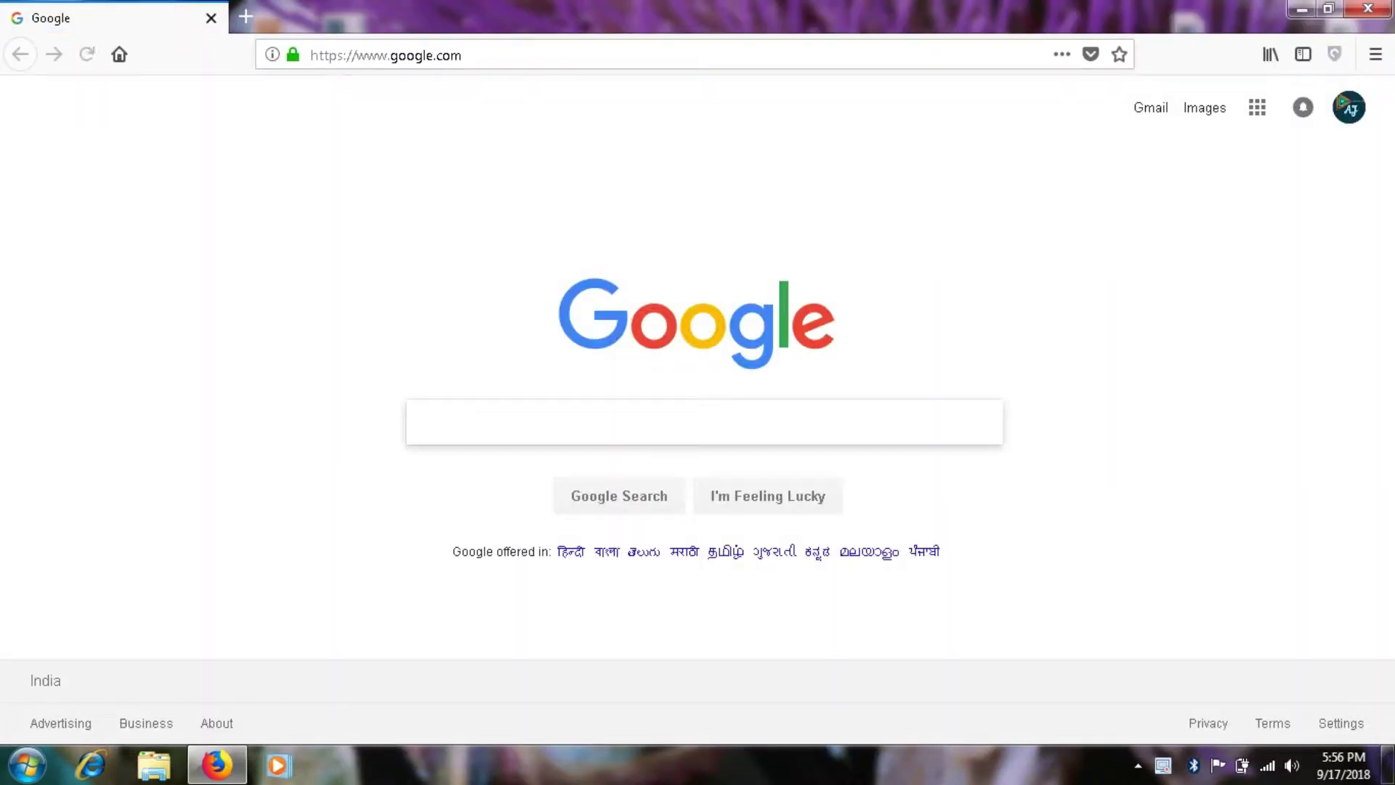
{"action": "type", "text": "dow"}
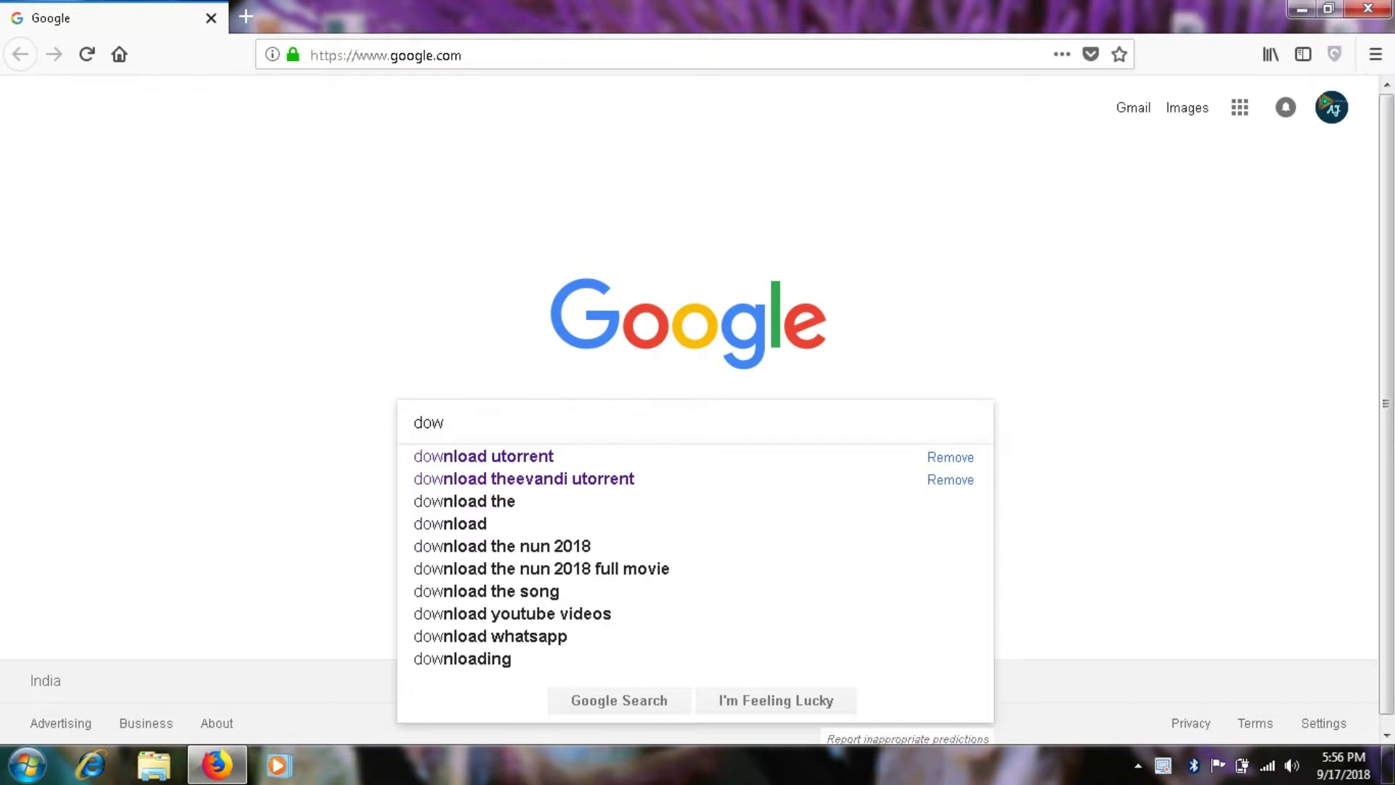
{"action": "key", "text": "Down"}
{"action": "key", "text": "Return"}
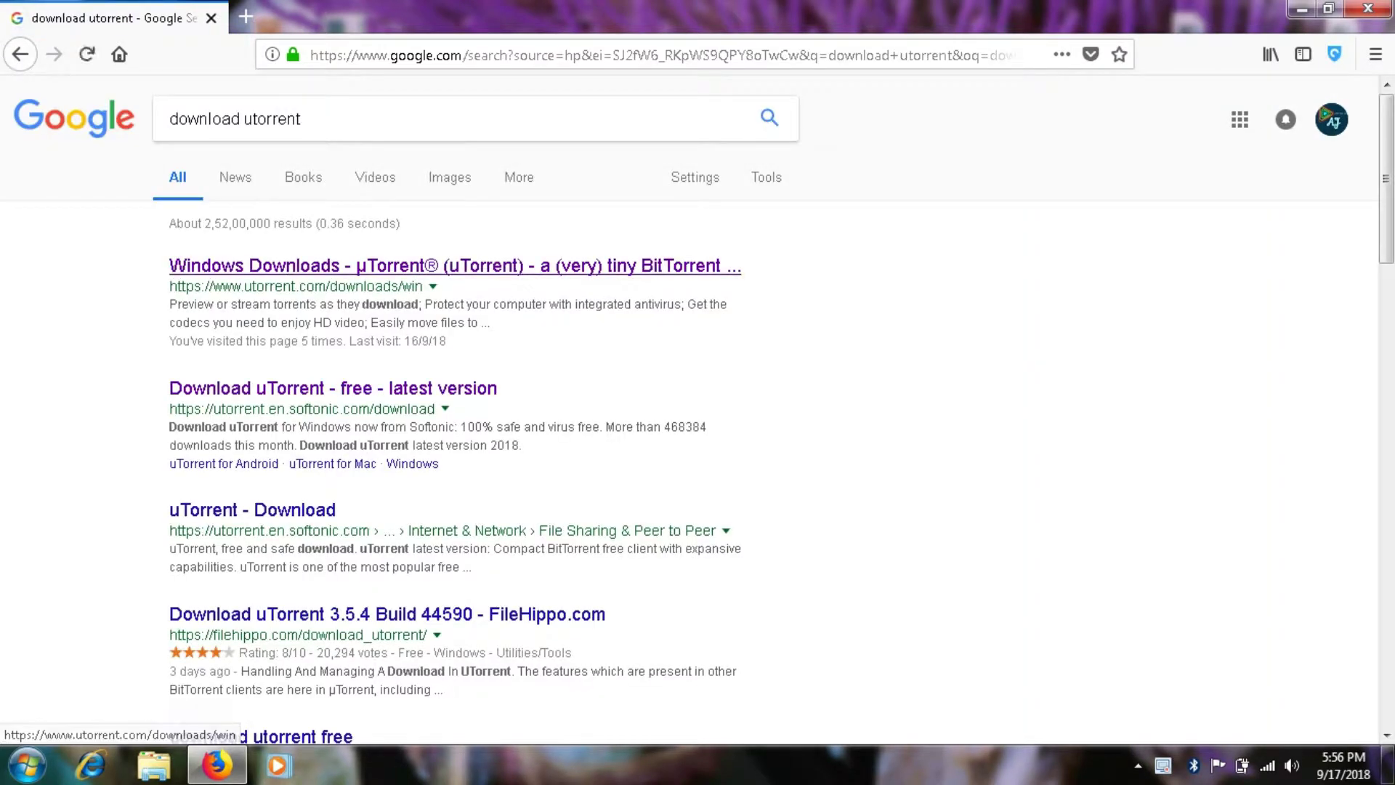
{"action": "left_click", "coordinate": [451, 266]}
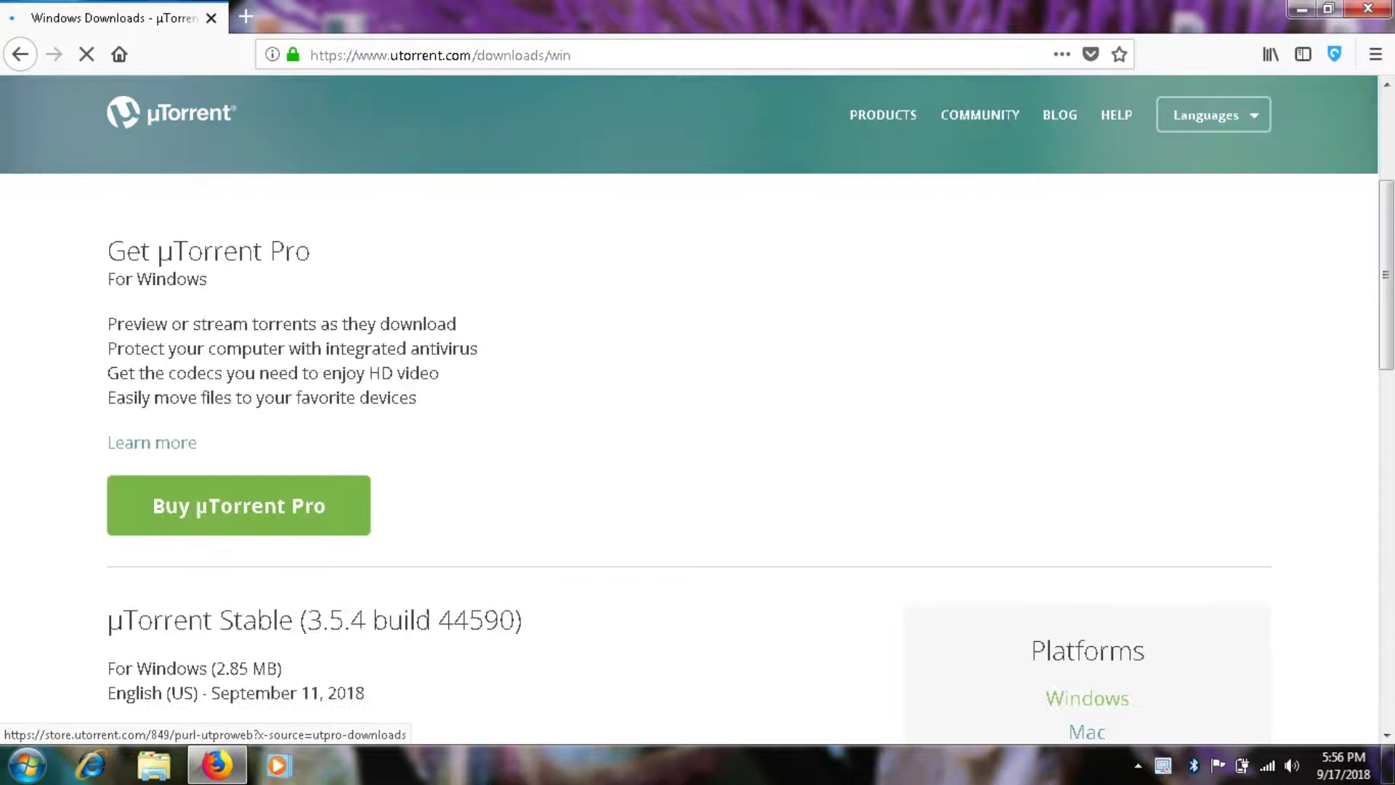
Try the µTorrent Stable download for Windows without saving uTorrent.exe, and check the desktop for the uTorrent shortcut
{"action": "scroll", "coordinate": [697, 447], "scroll_direction": "down", "scroll_amount": 7}
{"action": "scroll", "coordinate": [697, 447], "scroll_direction": "up", "scroll_amount": 3}
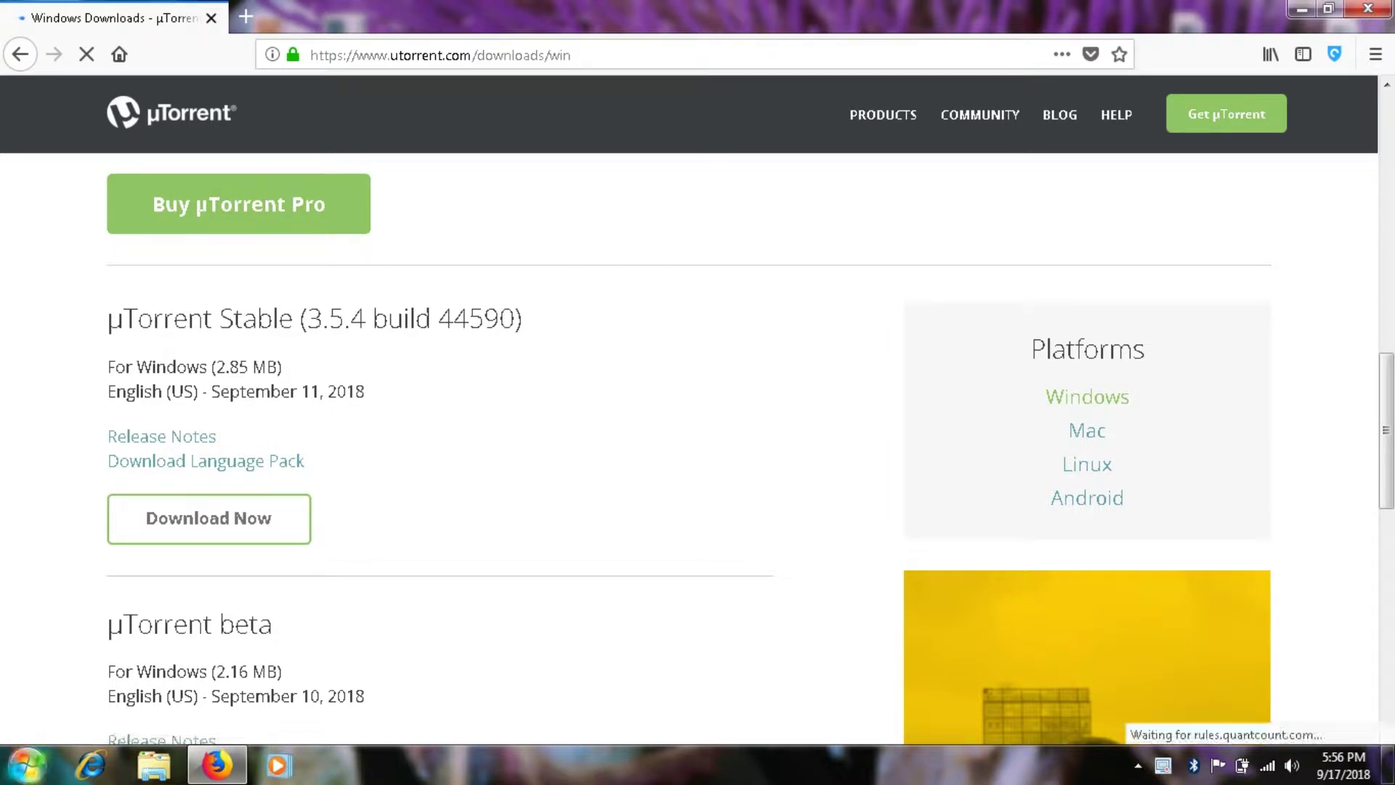
{"action": "left_click", "coordinate": [209, 518]}
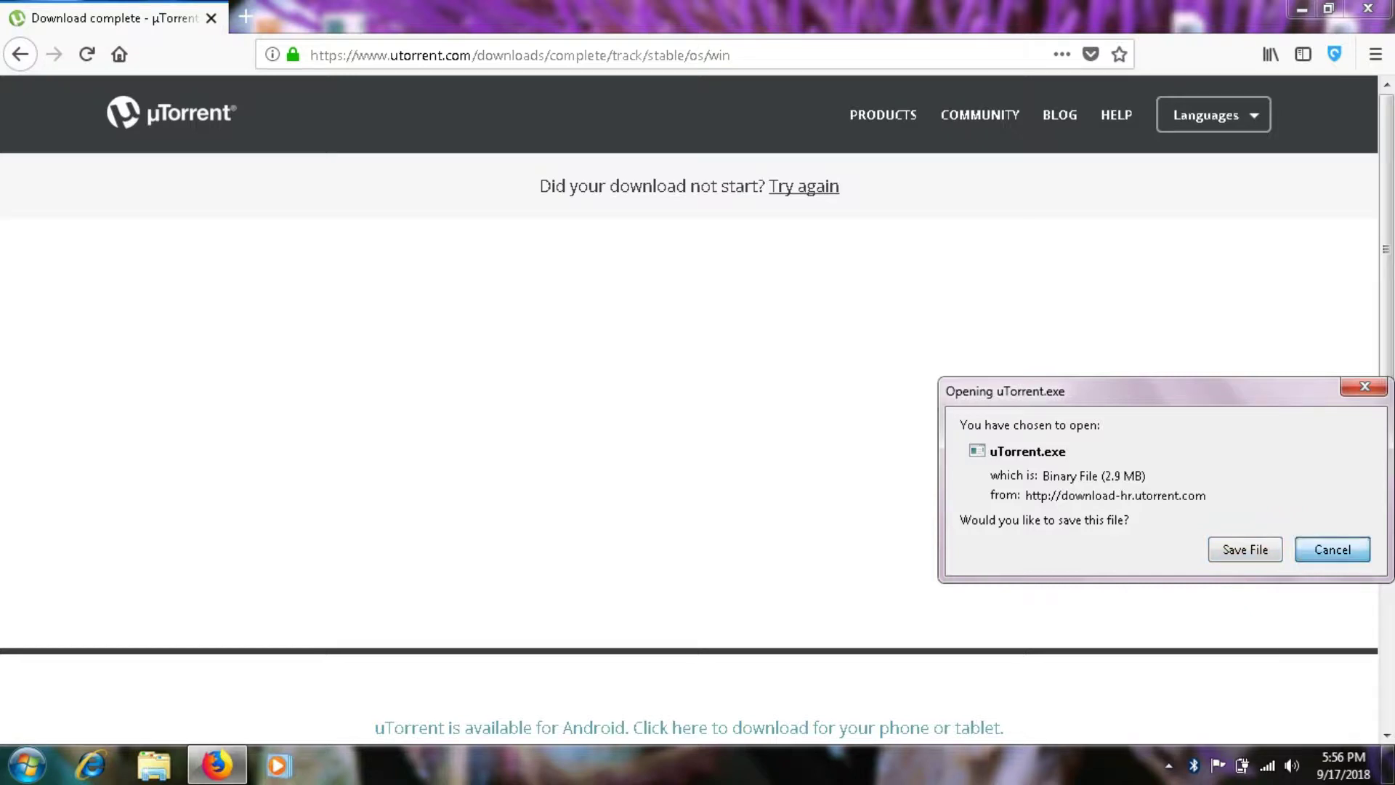
{"action": "left_click", "coordinate": [1333, 550]}
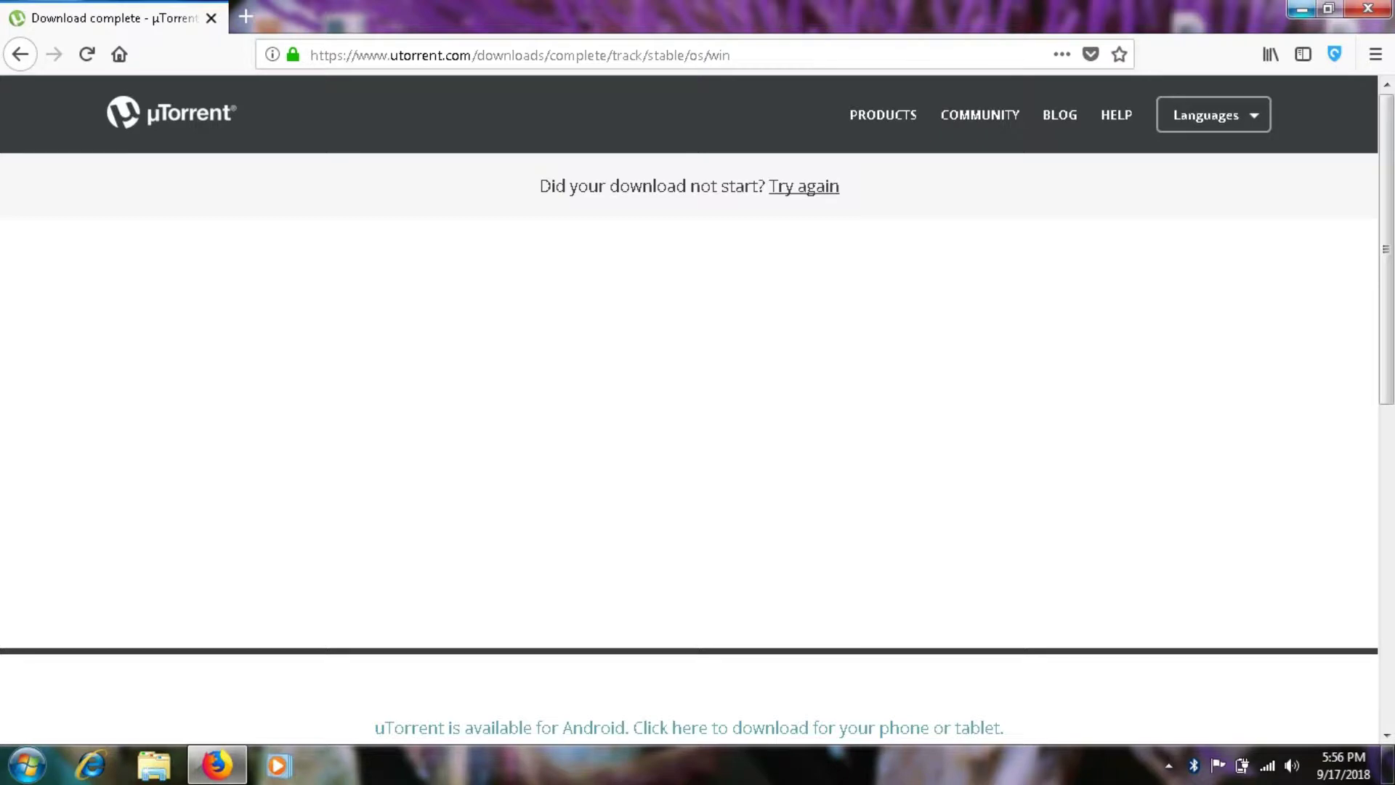
{"action": "left_click", "coordinate": [1301, 9]}
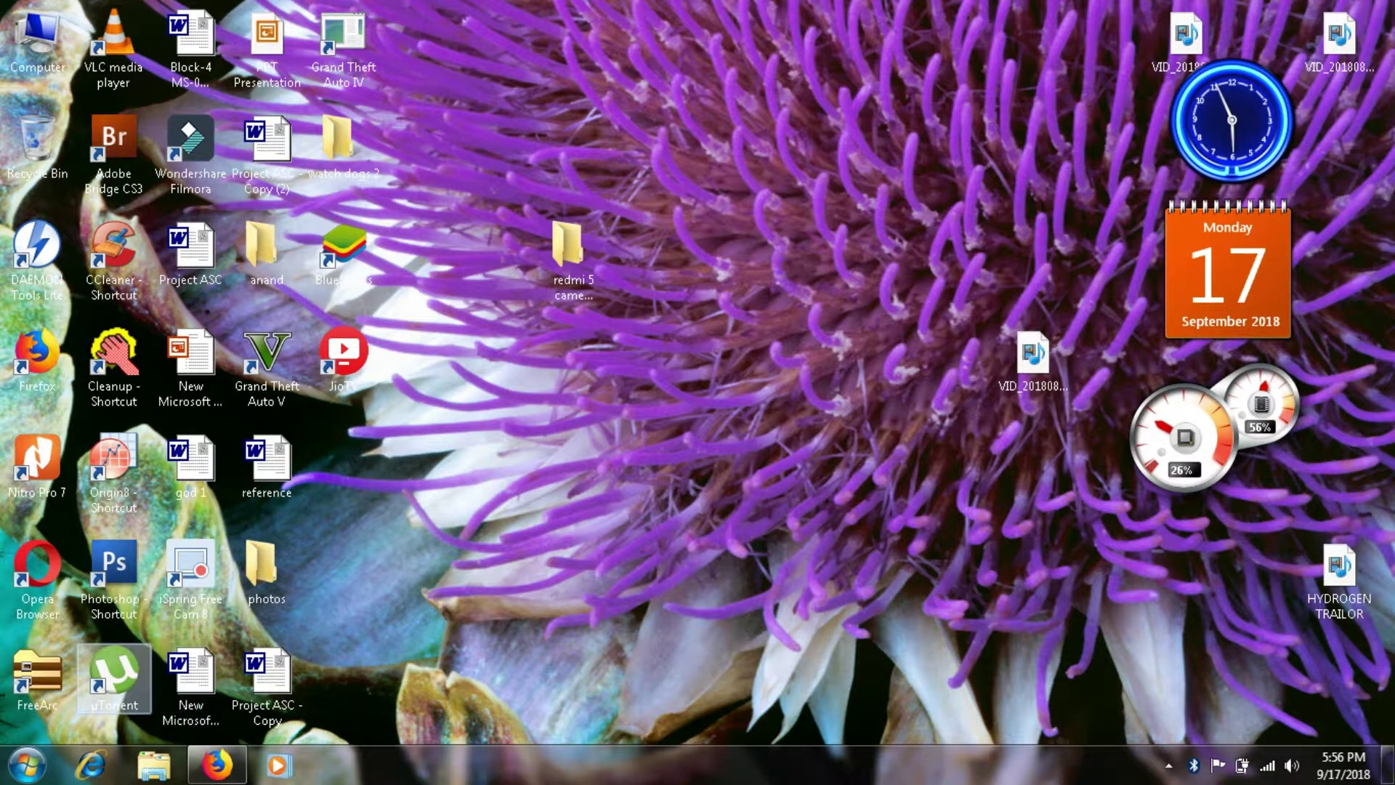
{"action": "left_click", "coordinate": [217, 764]}
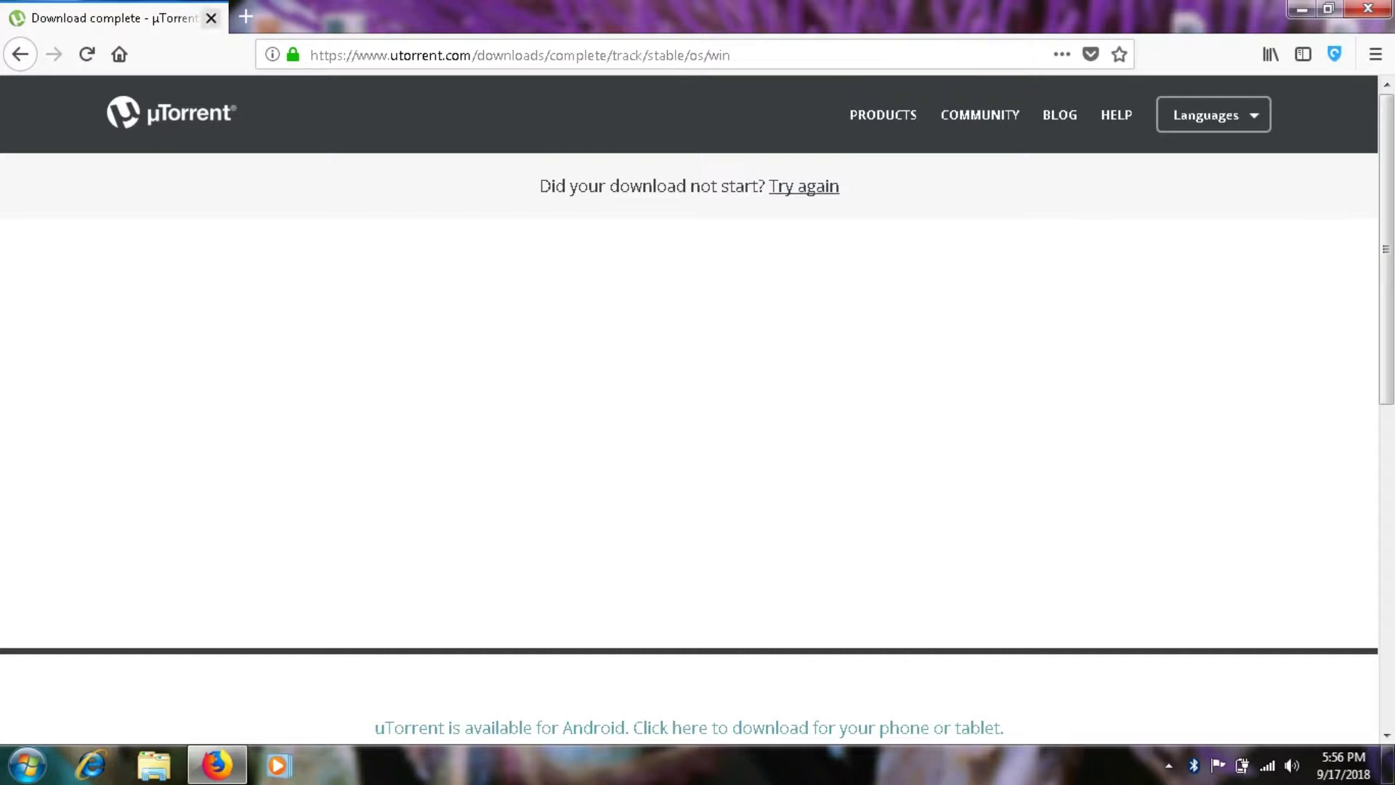
Open google.com from a new tab and search for "download the nun utorrent"
{"action": "left_click", "coordinate": [246, 16]}
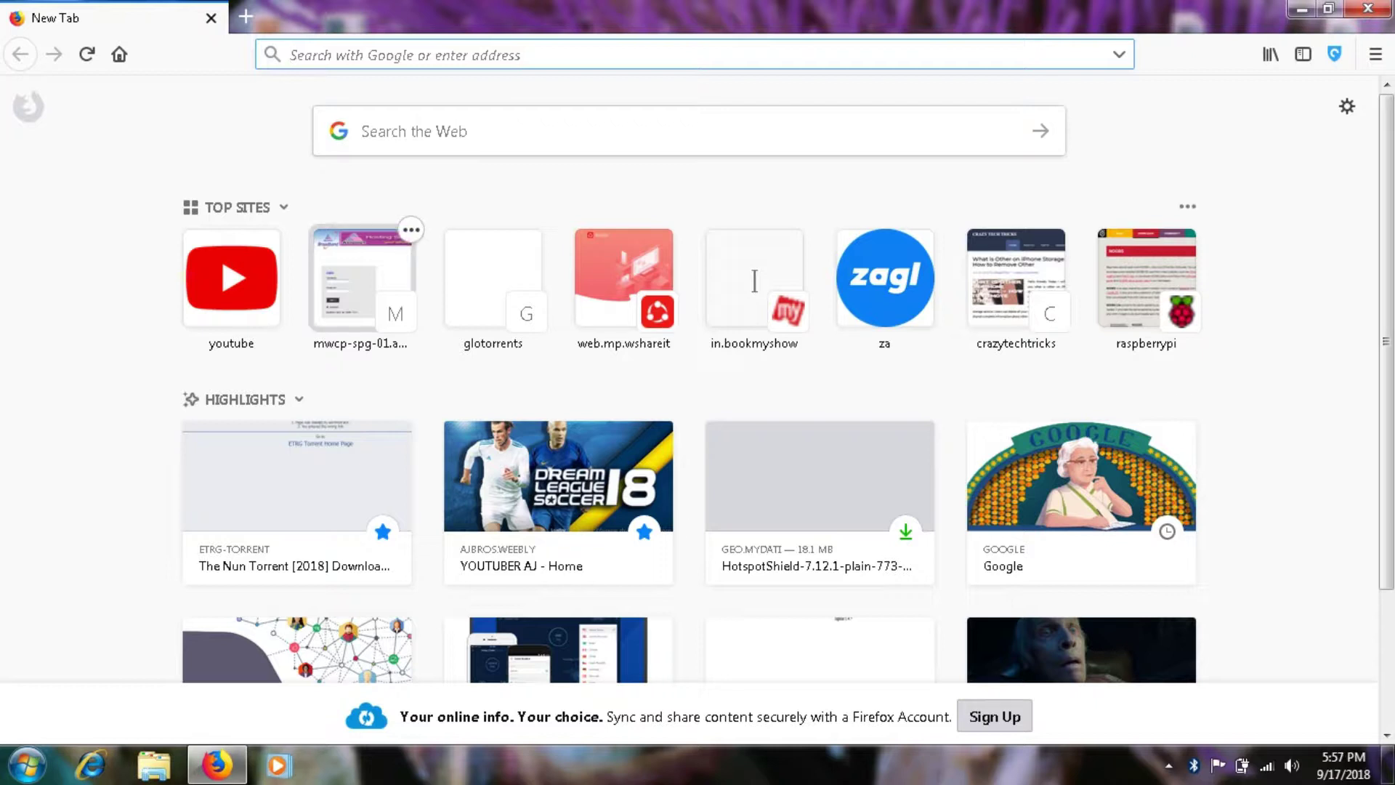
{"action": "type", "text": "google.com/"}
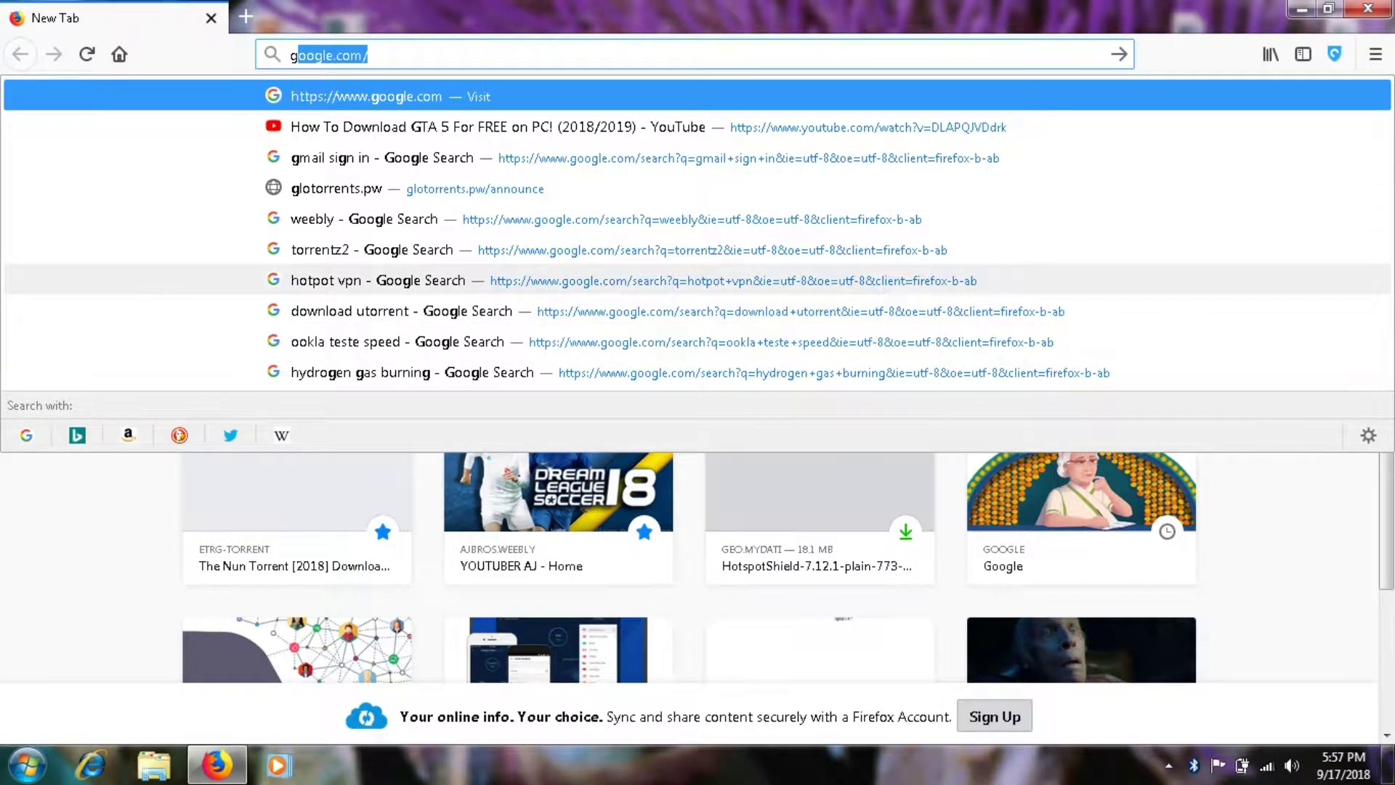
{"action": "key", "text": "Return"}
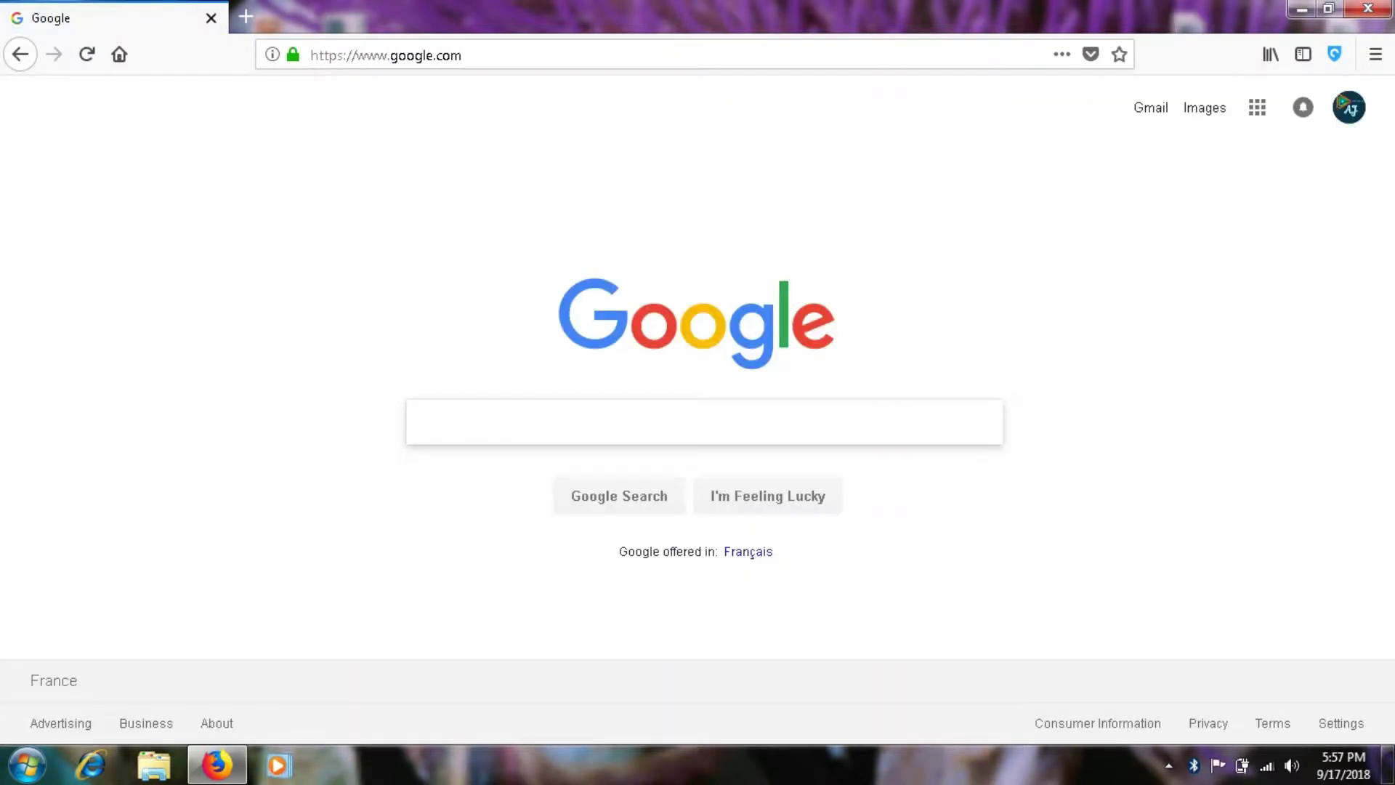
{"action": "type", "text": "download th"}
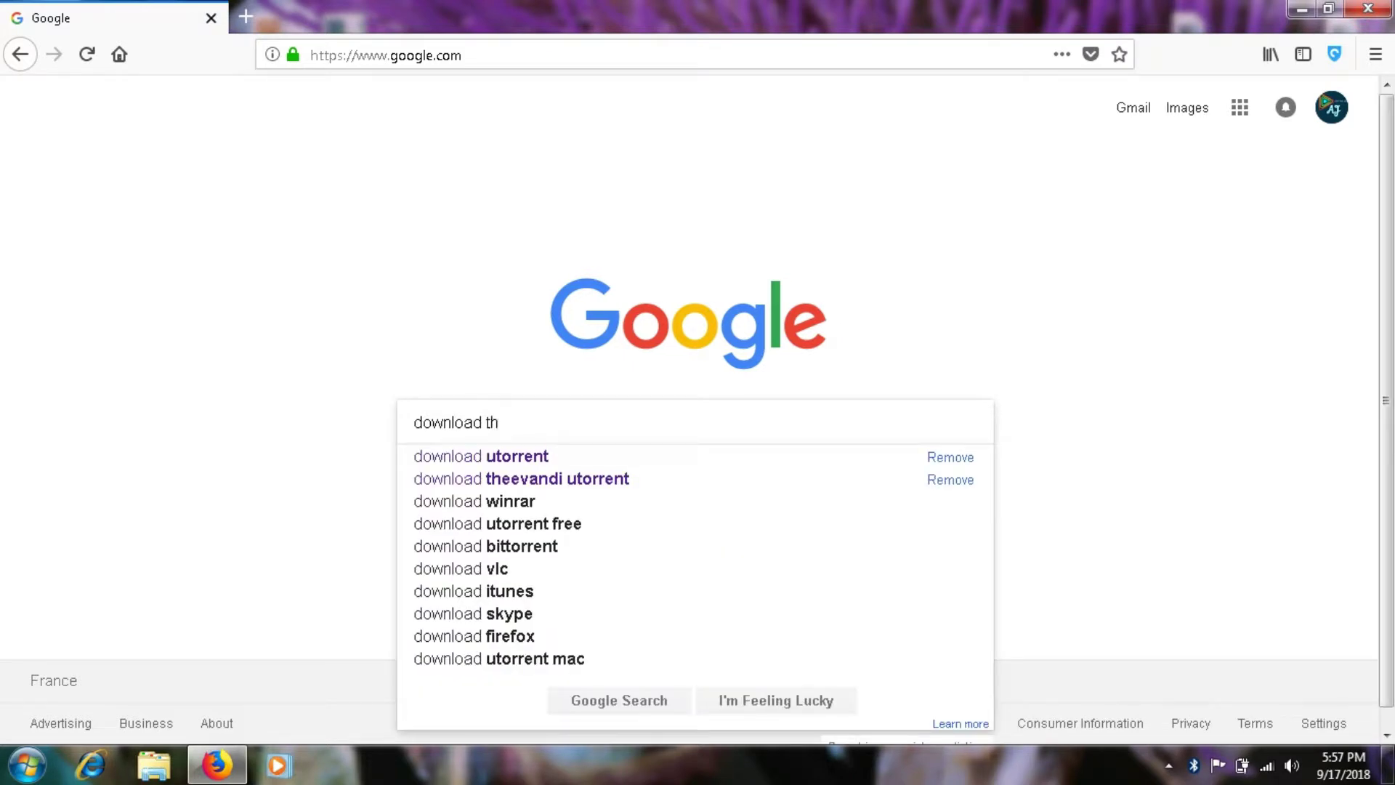
{"action": "type", "text": "e nun"}
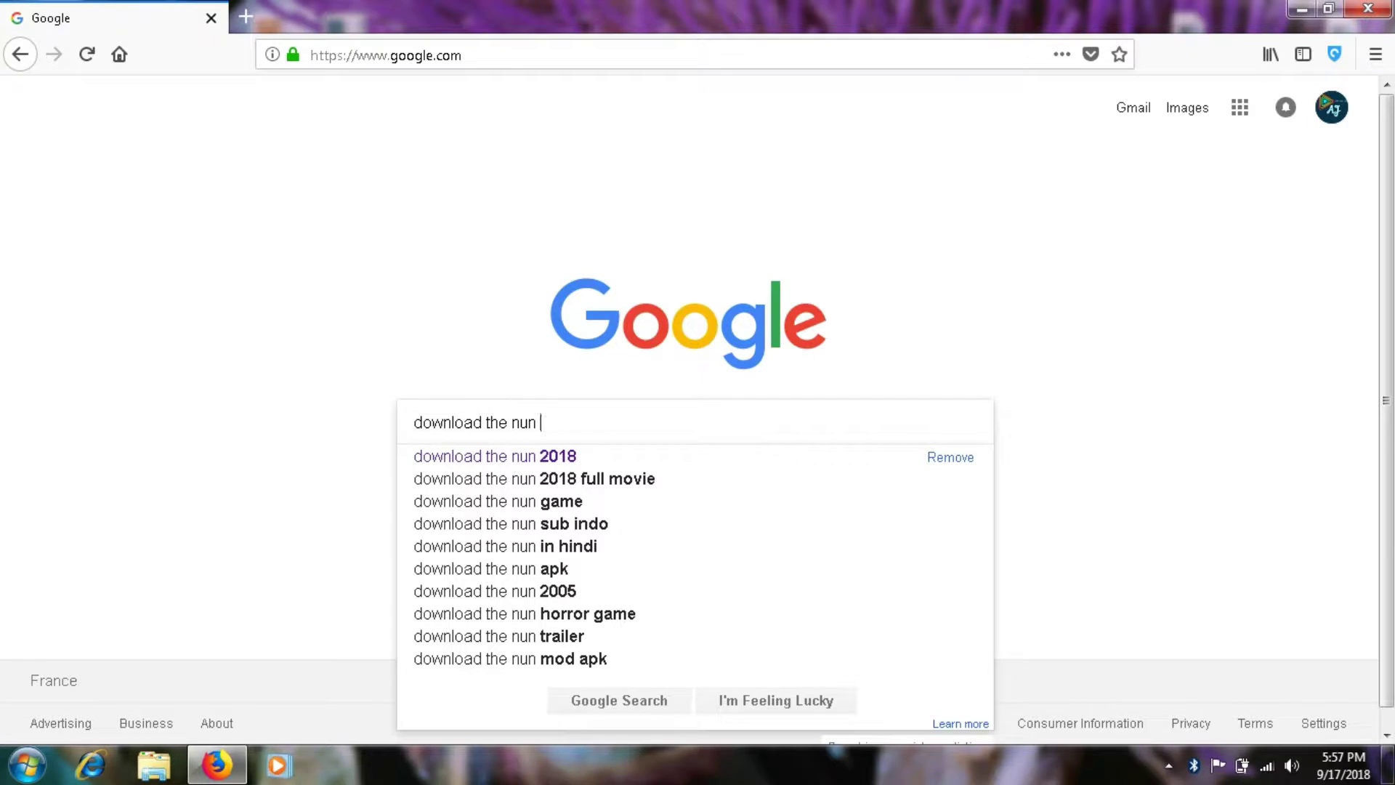
{"action": "type", "text": " utorren"}
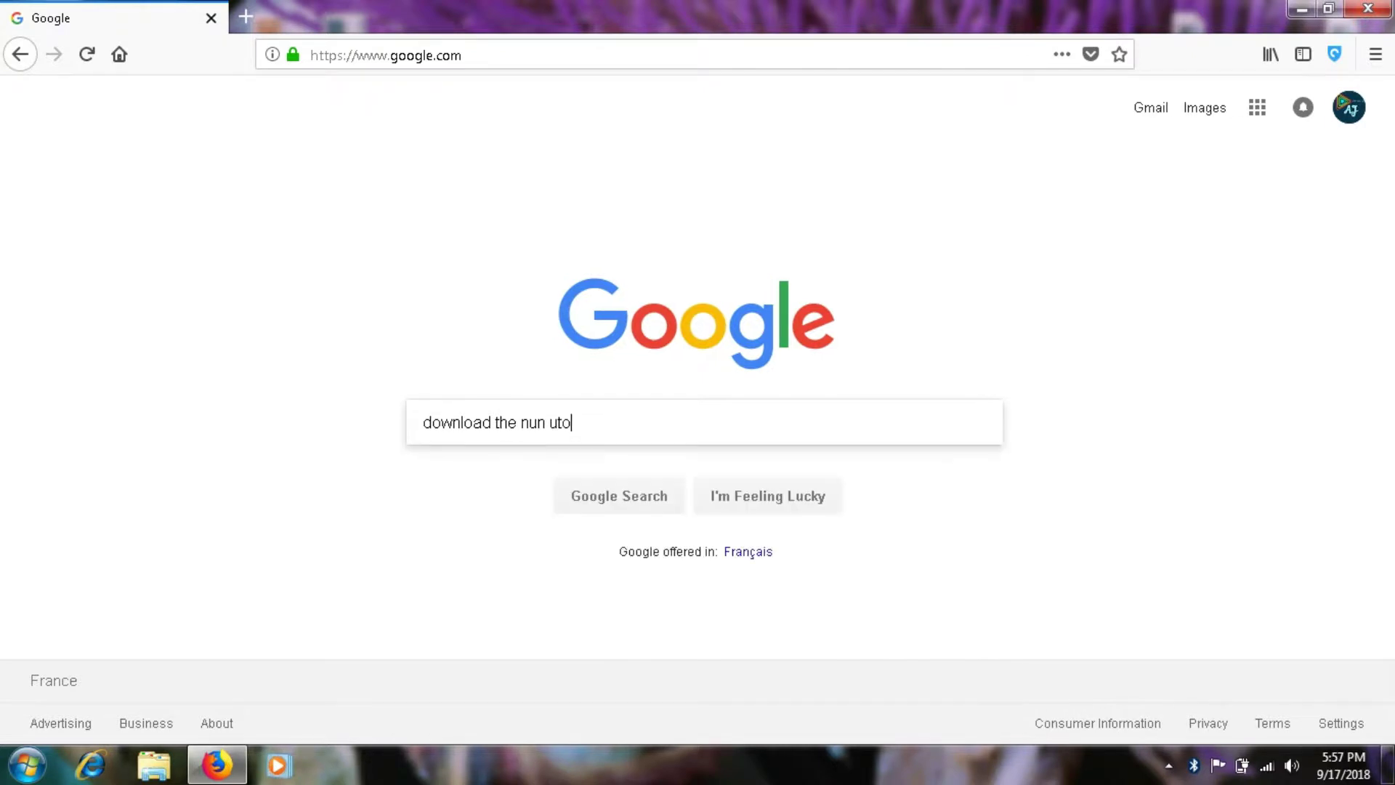
{"action": "key", "text": "Return"}
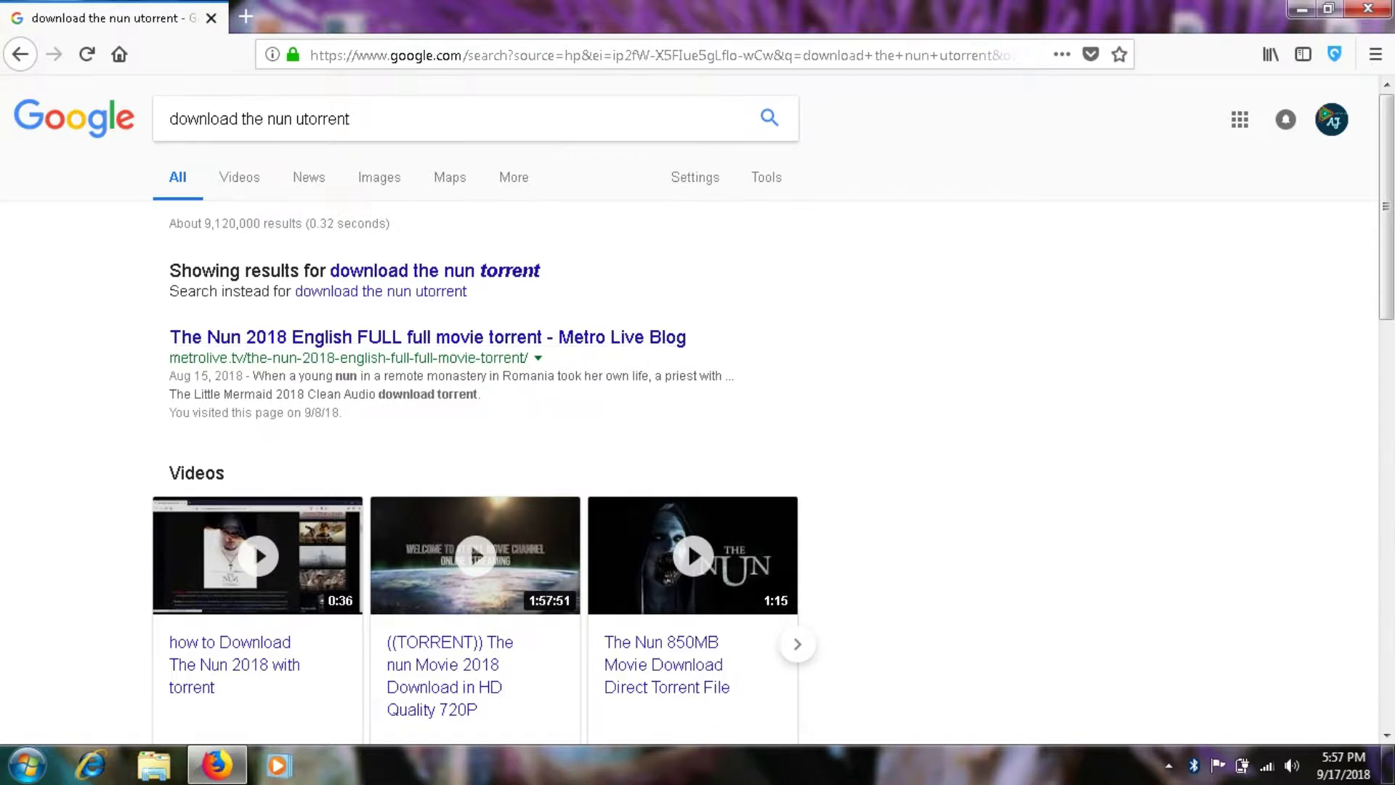
Look through the search results and open "The Nun Torrent [2018] Download - ETRG"
{"action": "scroll", "coordinate": [770, 410], "scroll_direction": "down", "scroll_amount": 6}
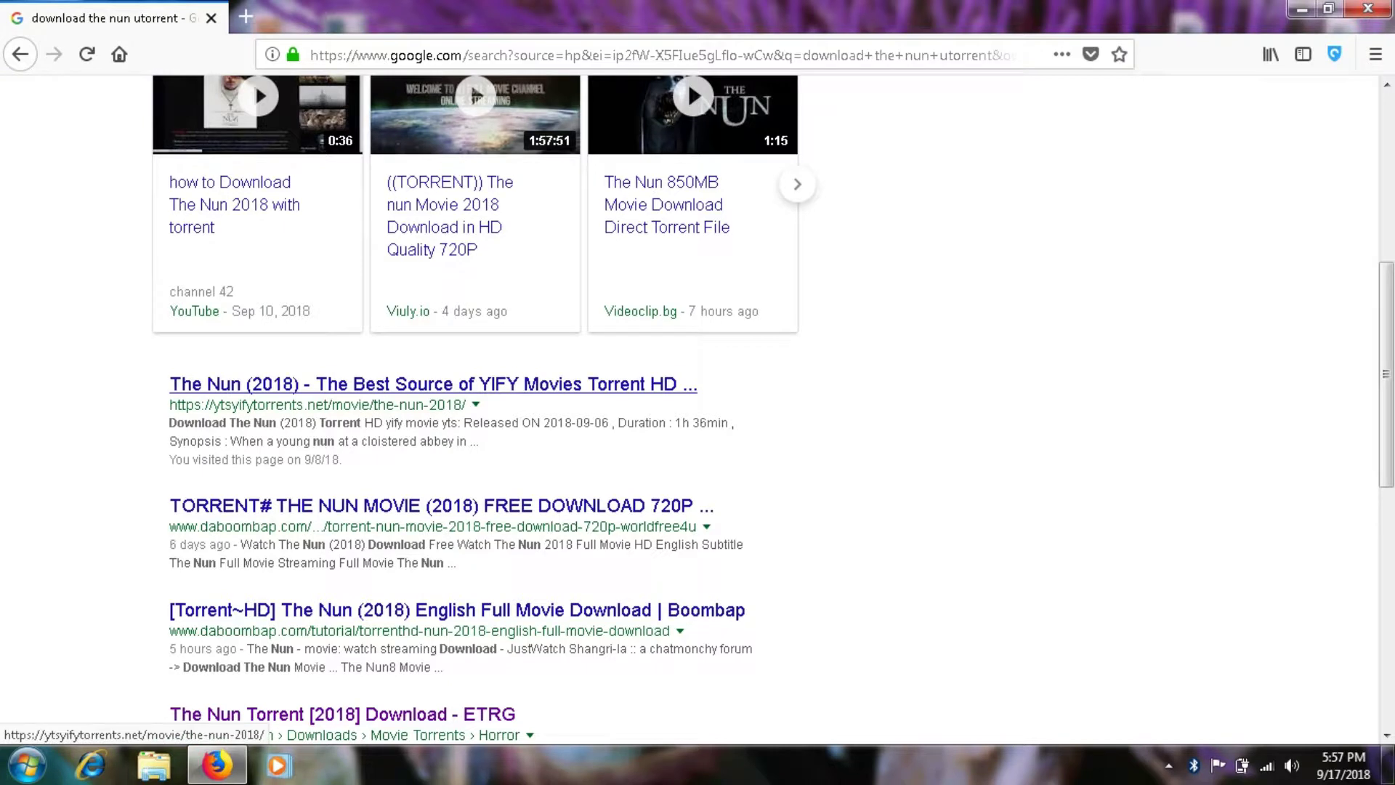
{"action": "scroll", "coordinate": [433, 384], "scroll_direction": "down", "scroll_amount": 5}
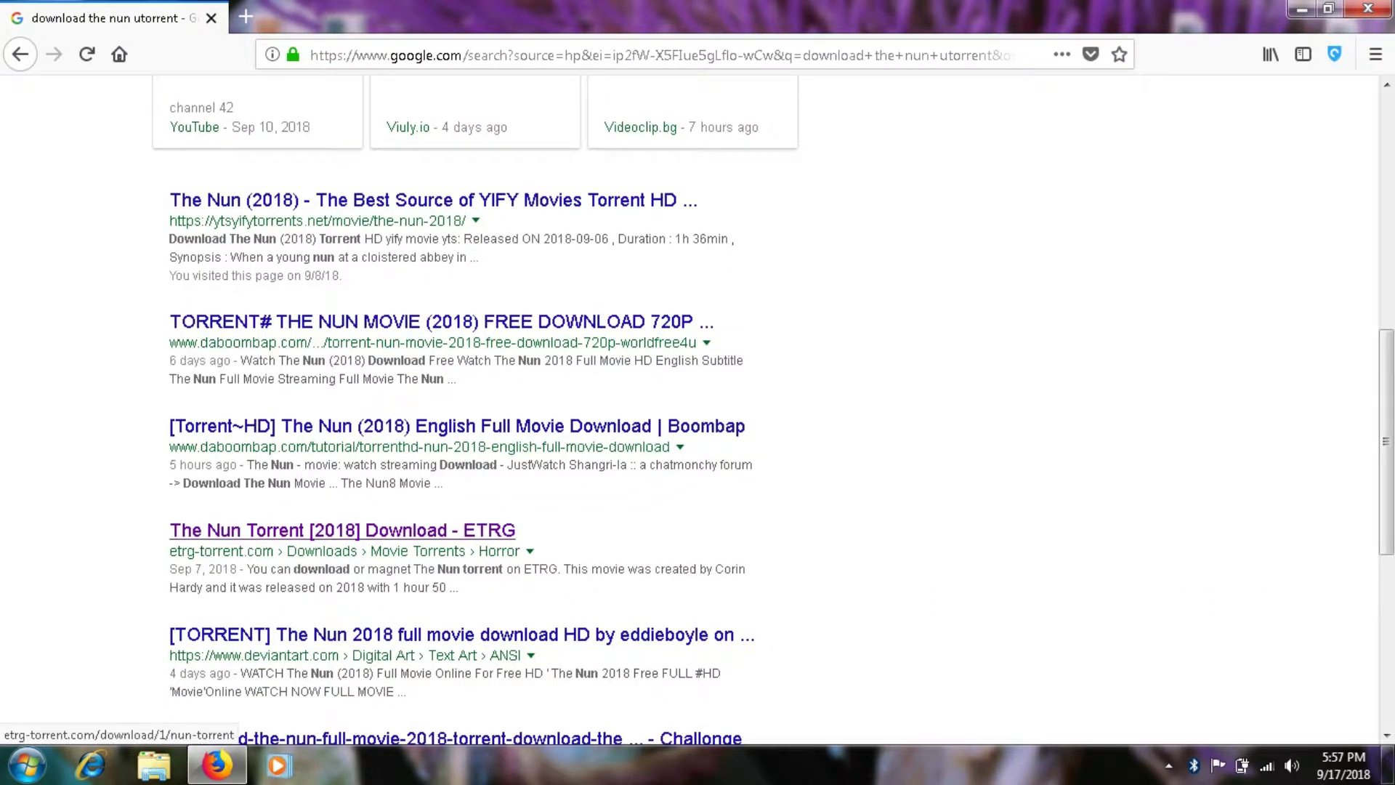
{"action": "scroll", "coordinate": [436, 634], "scroll_direction": "down", "scroll_amount": 3}
{"action": "scroll", "coordinate": [436, 458], "scroll_direction": "down", "scroll_amount": 2}
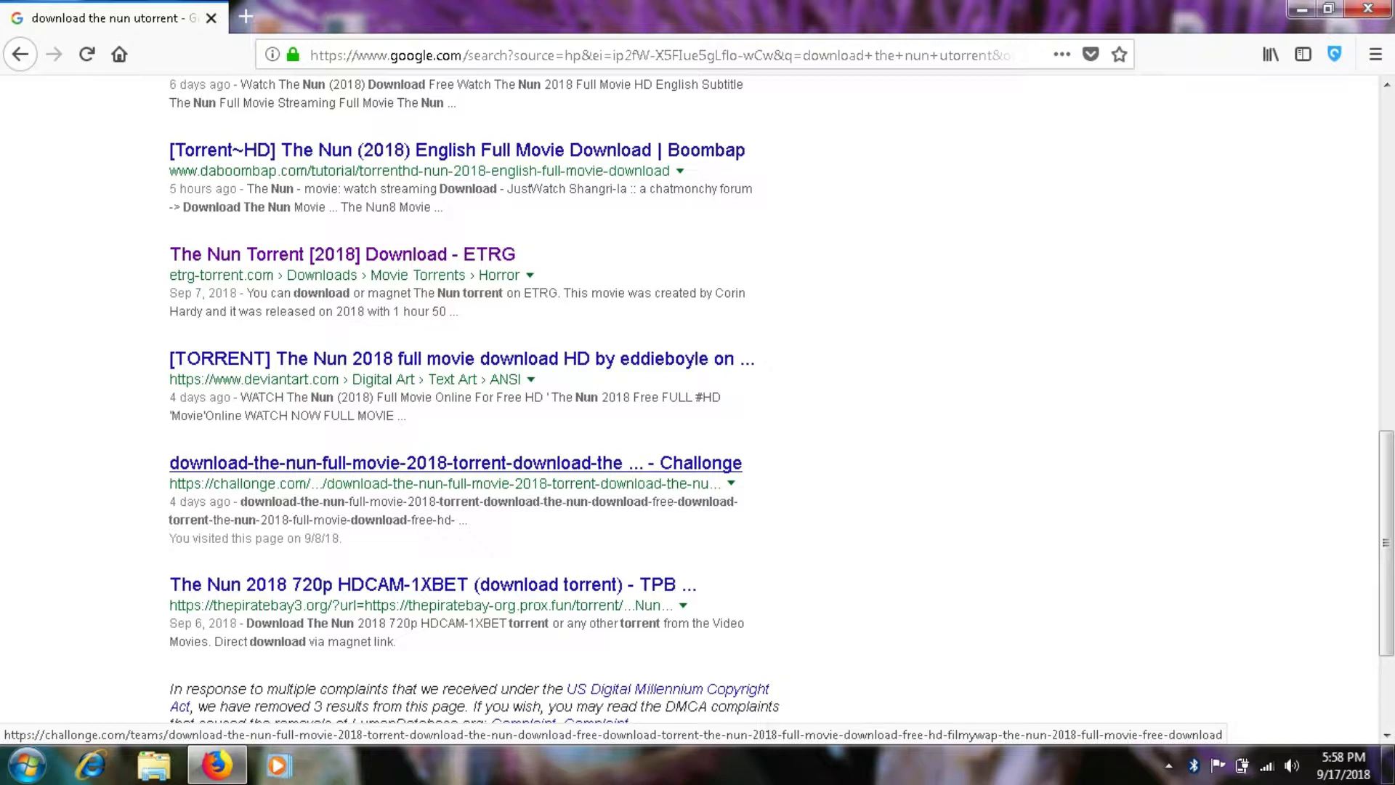
{"action": "scroll", "coordinate": [436, 462], "scroll_direction": "up", "scroll_amount": 2}
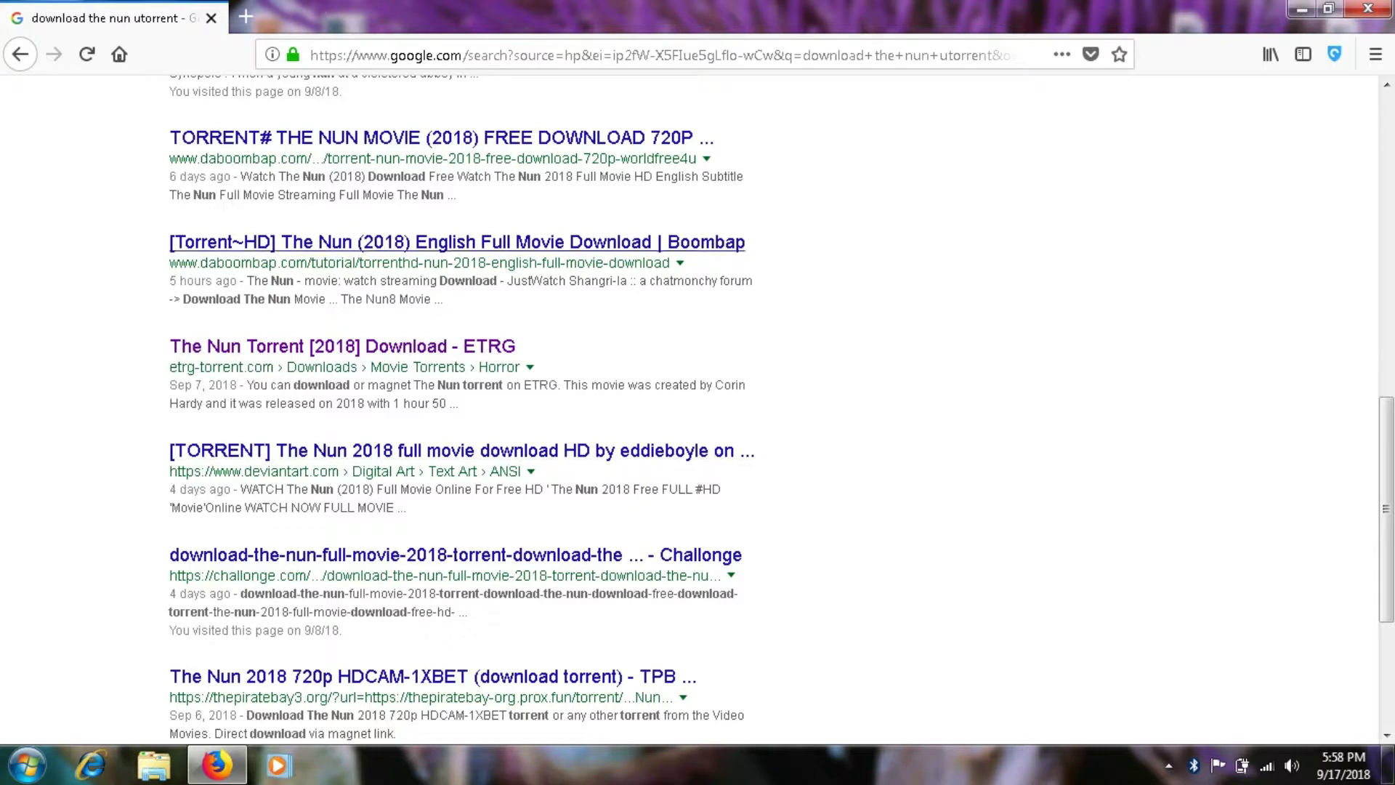
{"action": "left_click", "coordinate": [342, 347]}
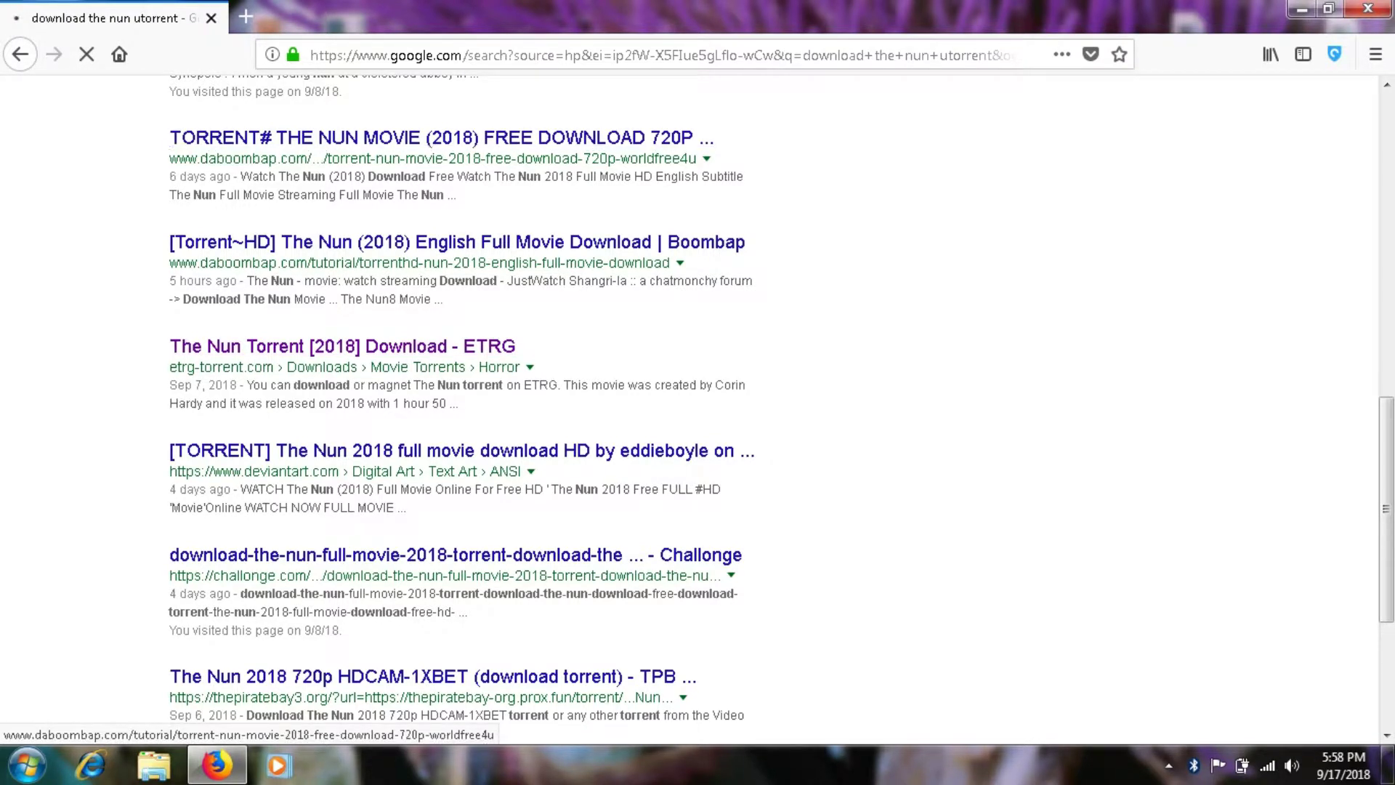
Examine the Hotspot Shield extension's connection status and browsing location while the torrent page loads
{"action": "left_click", "coordinate": [1335, 53]}
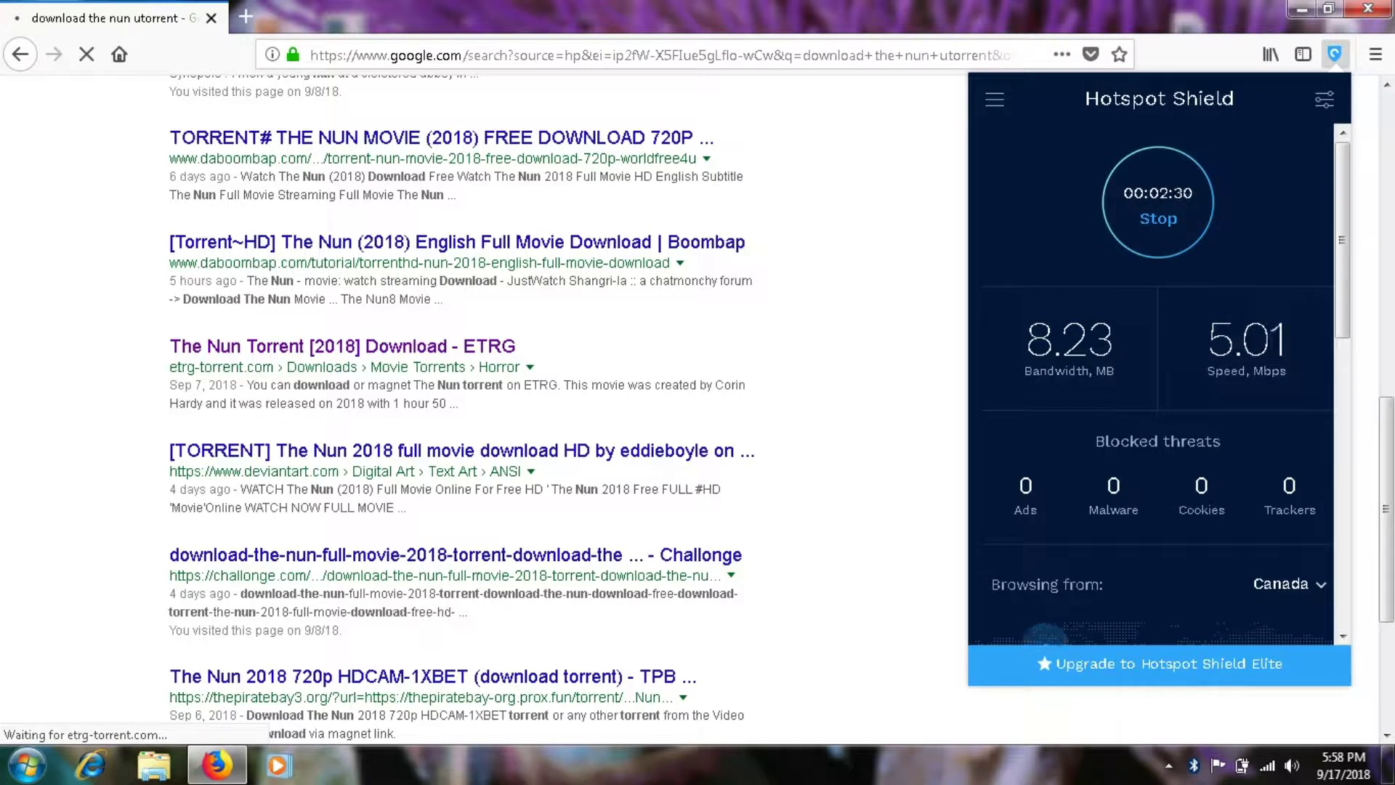
{"action": "scroll", "coordinate": [1158, 383], "scroll_direction": "down", "scroll_amount": 2}
{"action": "scroll", "coordinate": [1158, 383], "scroll_direction": "up", "scroll_amount": 2}
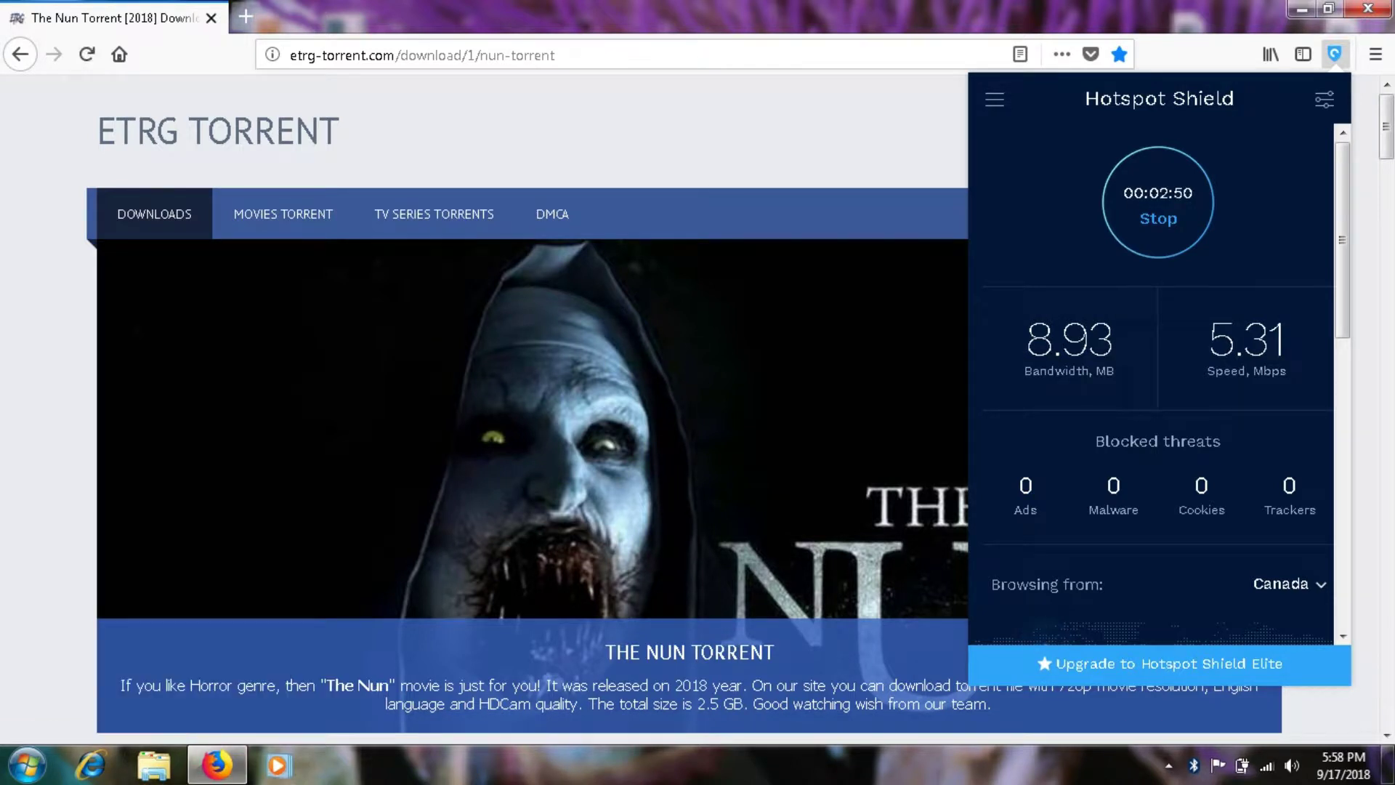
Enter "add hotspot shield to" as a Google query in a new tab without submitting it, and close that tab
{"action": "key", "text": "ctrl+t"}
{"action": "type", "text": "google.com"}
{"action": "key", "text": "Return"}
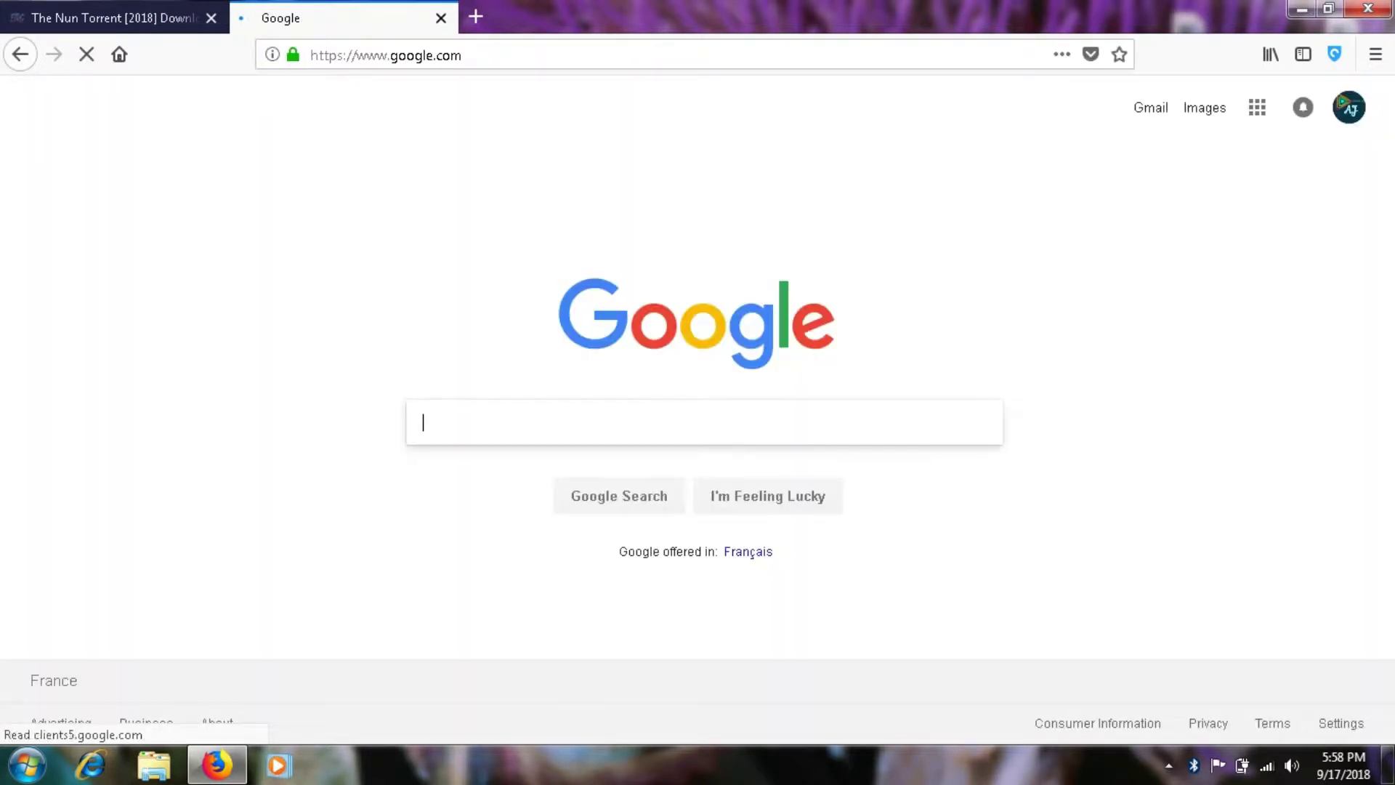
{"action": "type", "text": "a"}
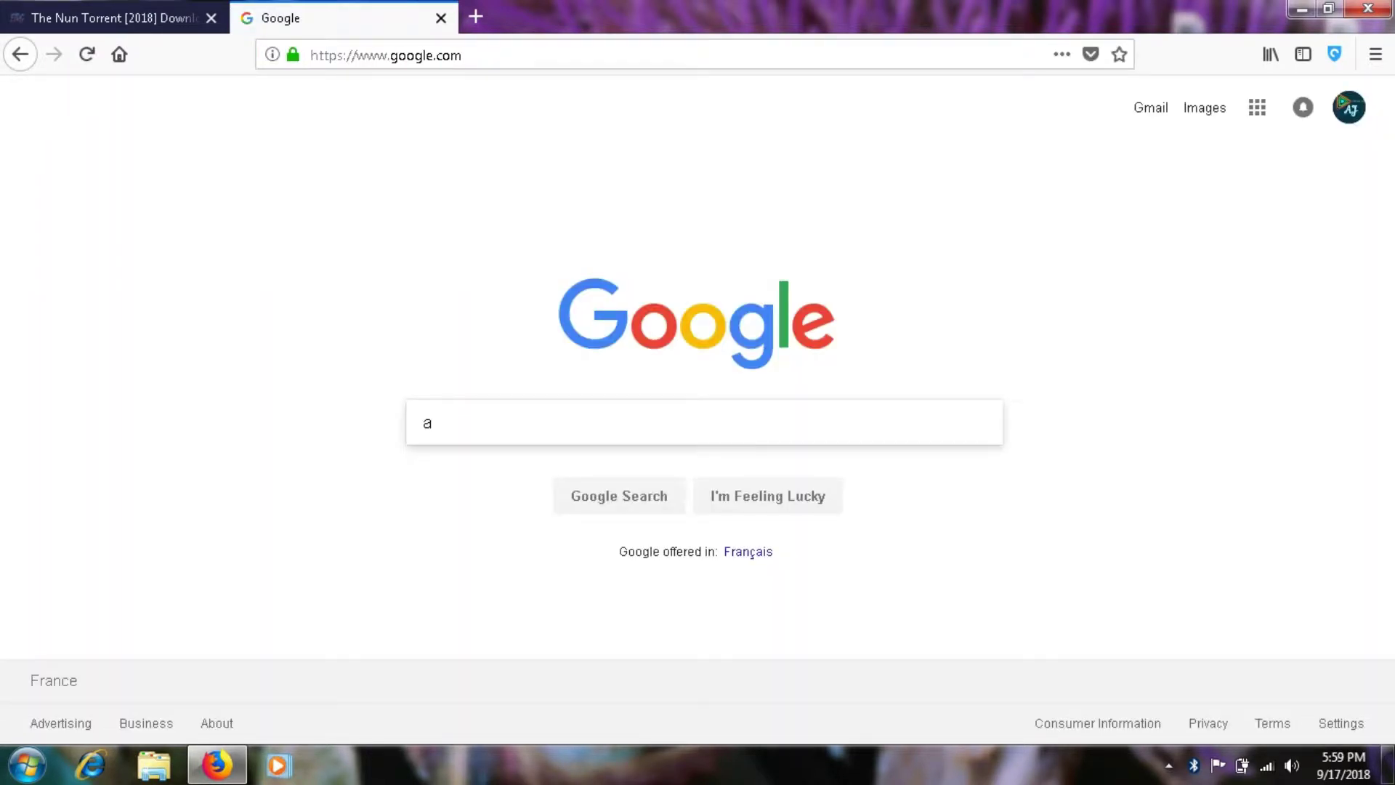
{"action": "type", "text": "dd ho"}
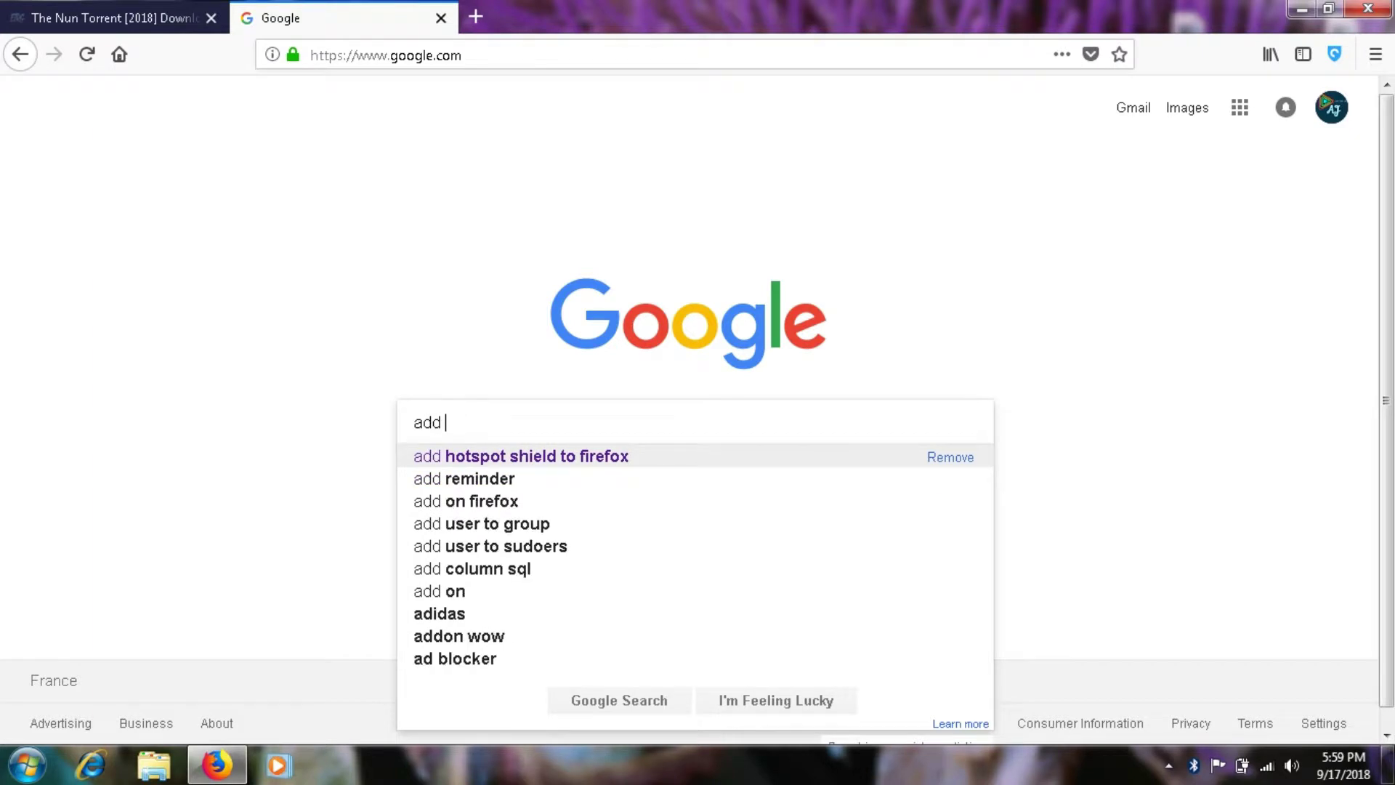
{"action": "type", "text": "tsp"}
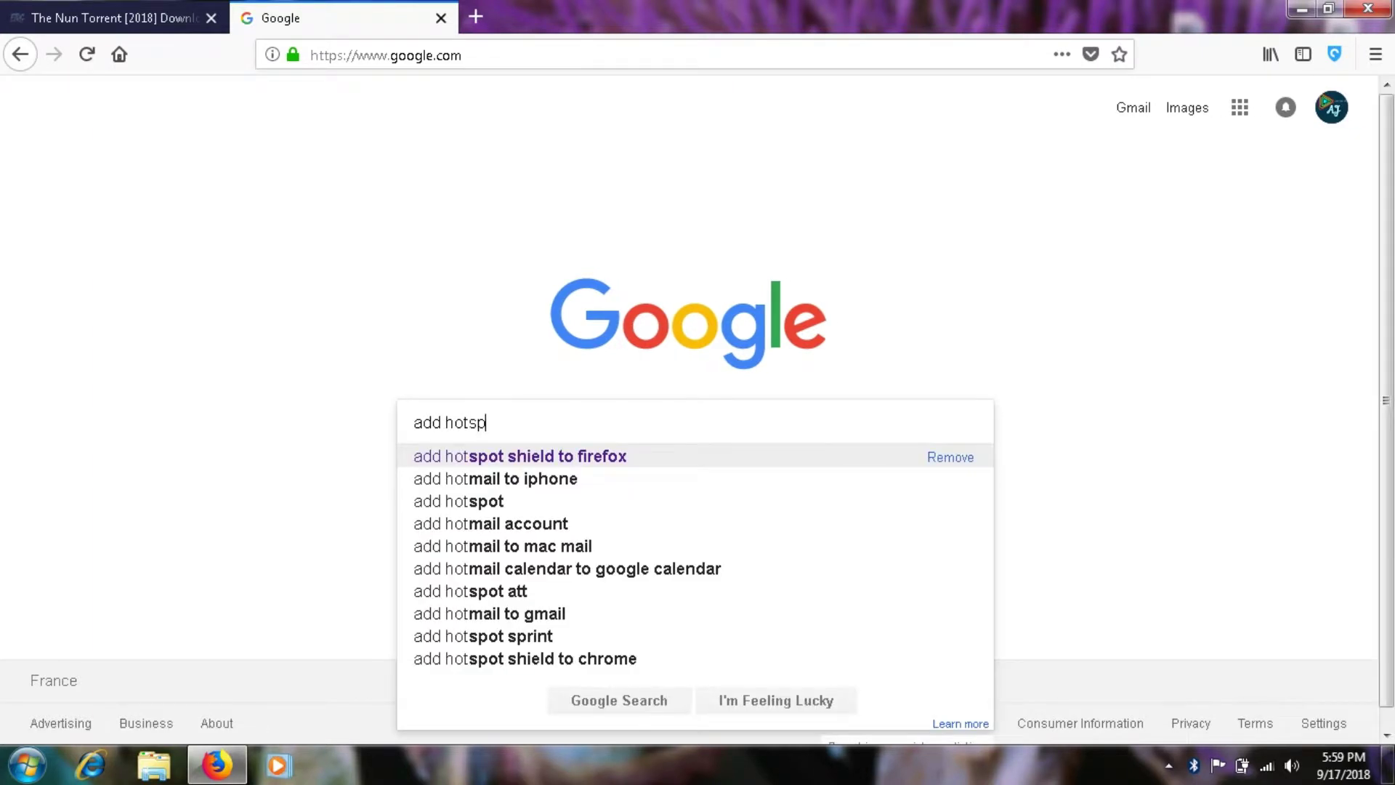
{"action": "type", "text": "ot sh"}
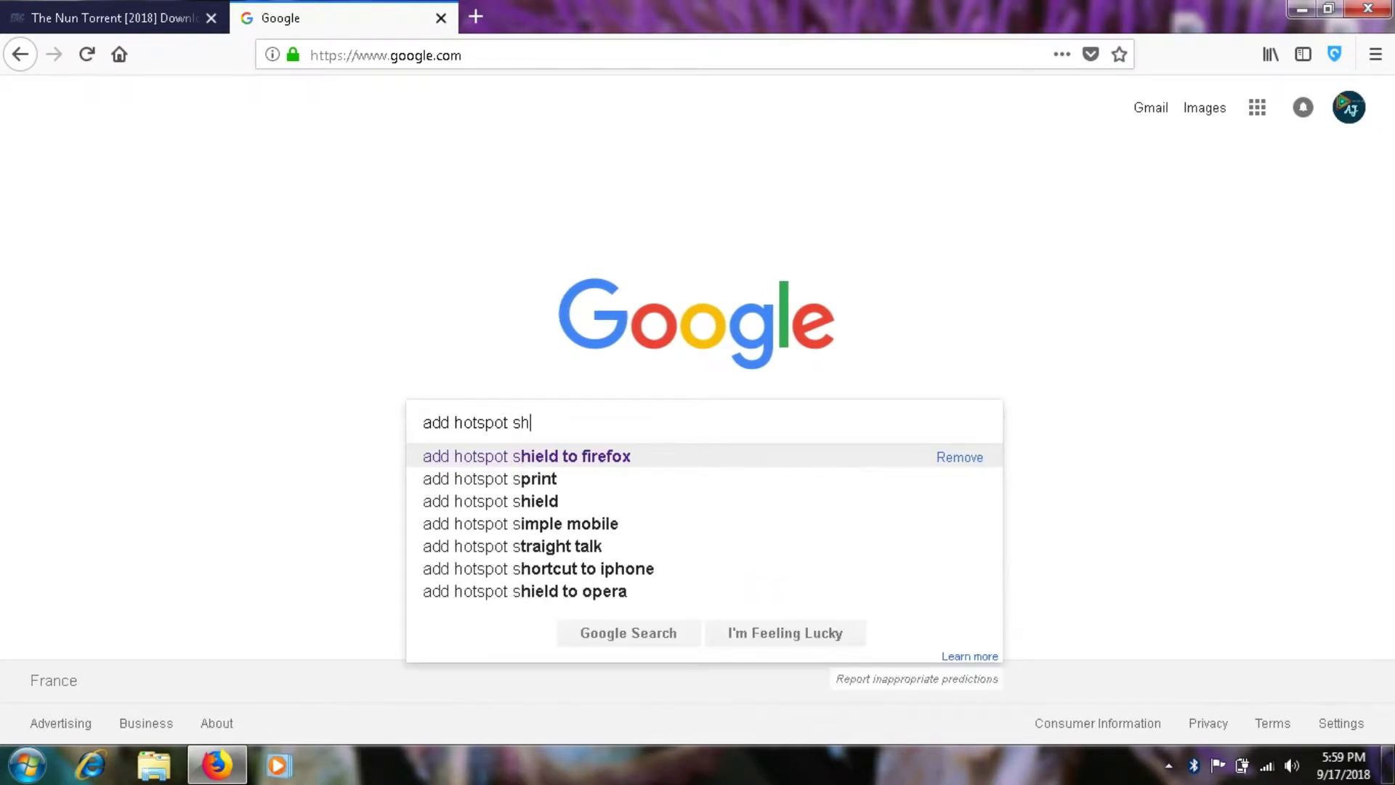
{"action": "type", "text": "ield to"}
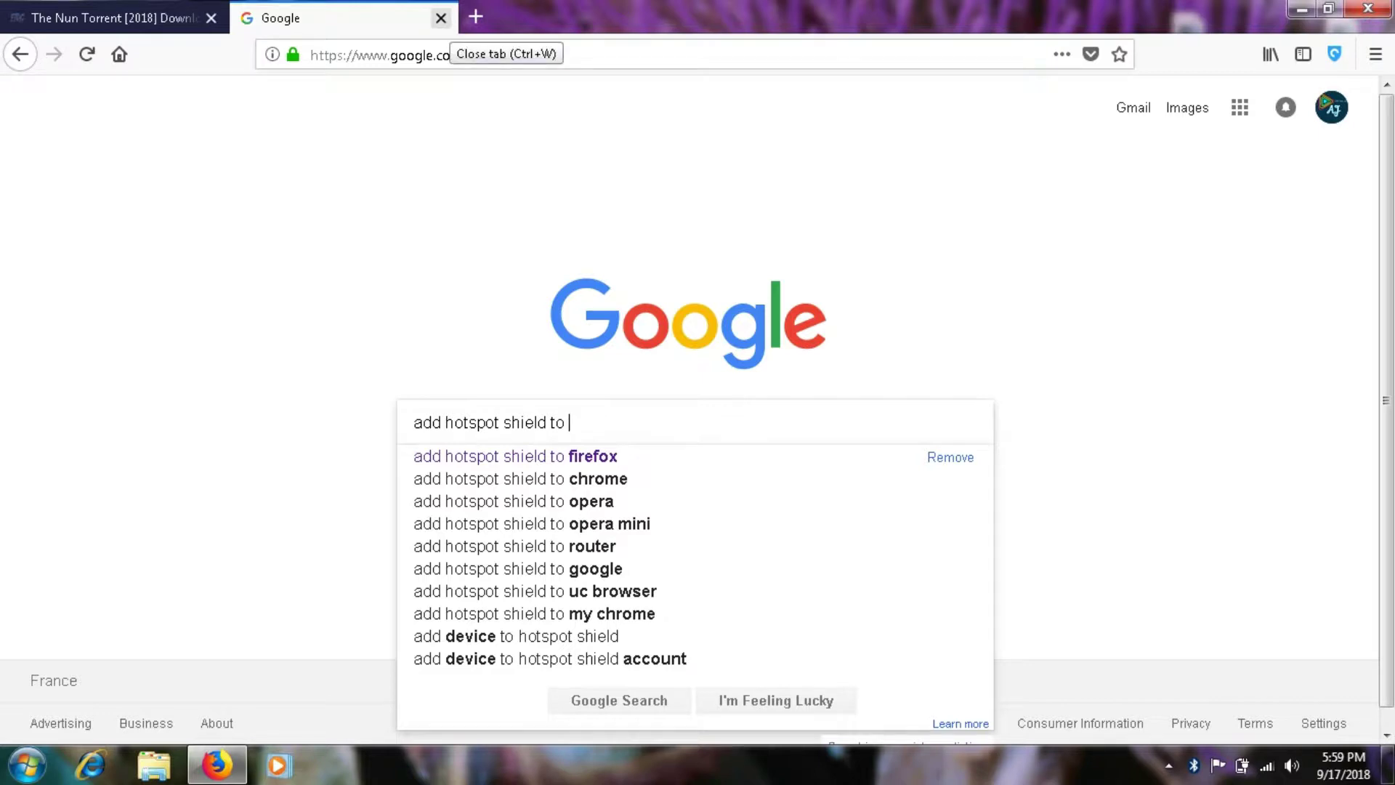
{"action": "left_click", "coordinate": [441, 19]}
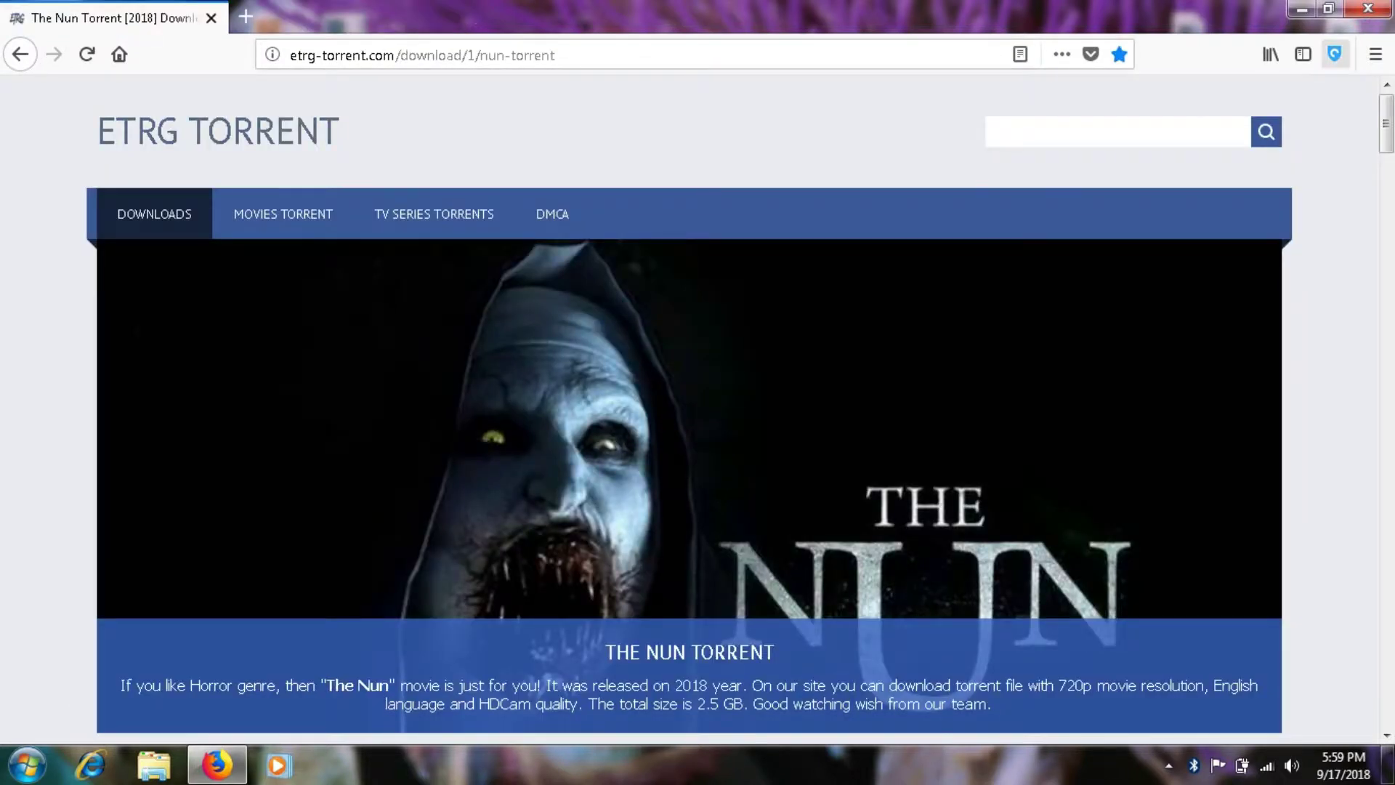
{"action": "left_click", "coordinate": [1335, 54]}
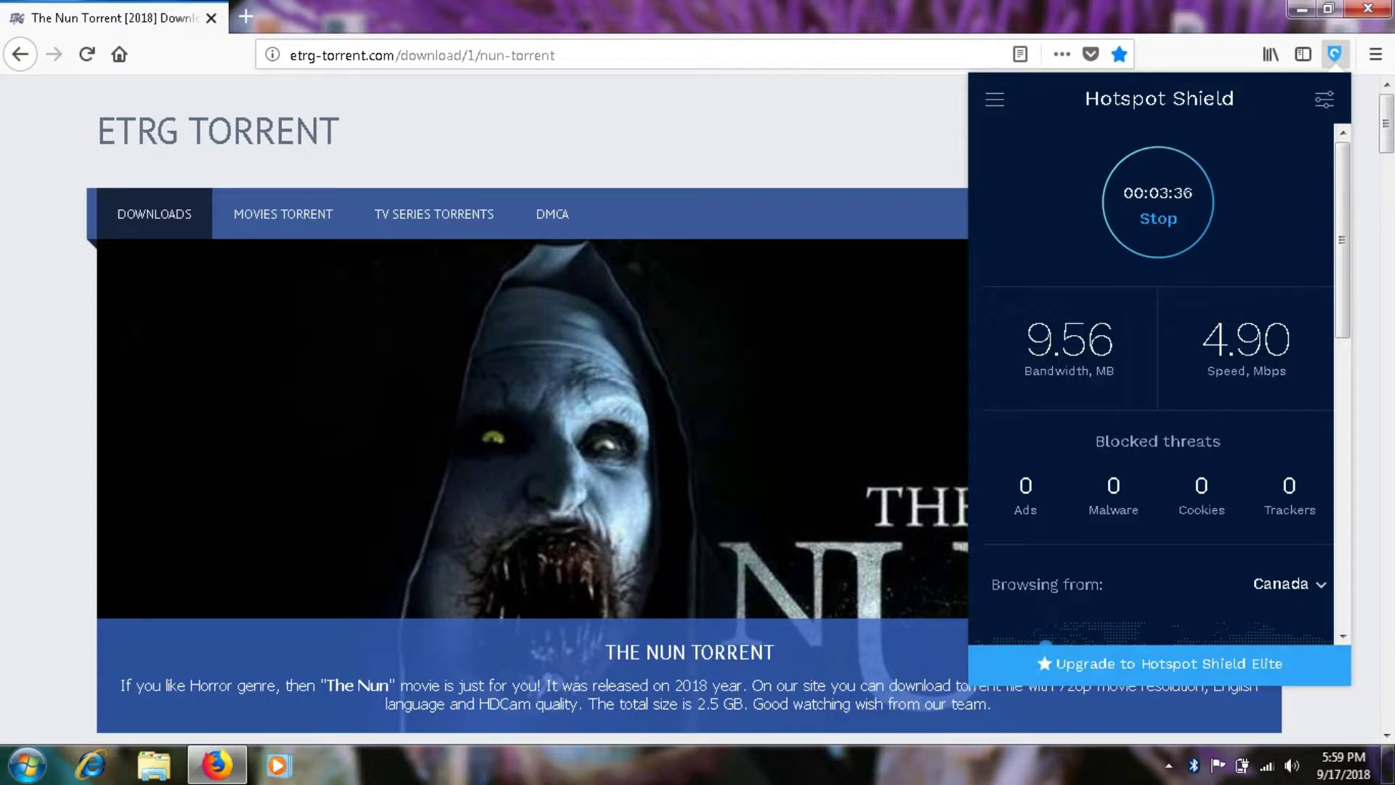
{"action": "left_click", "coordinate": [1159, 664]}
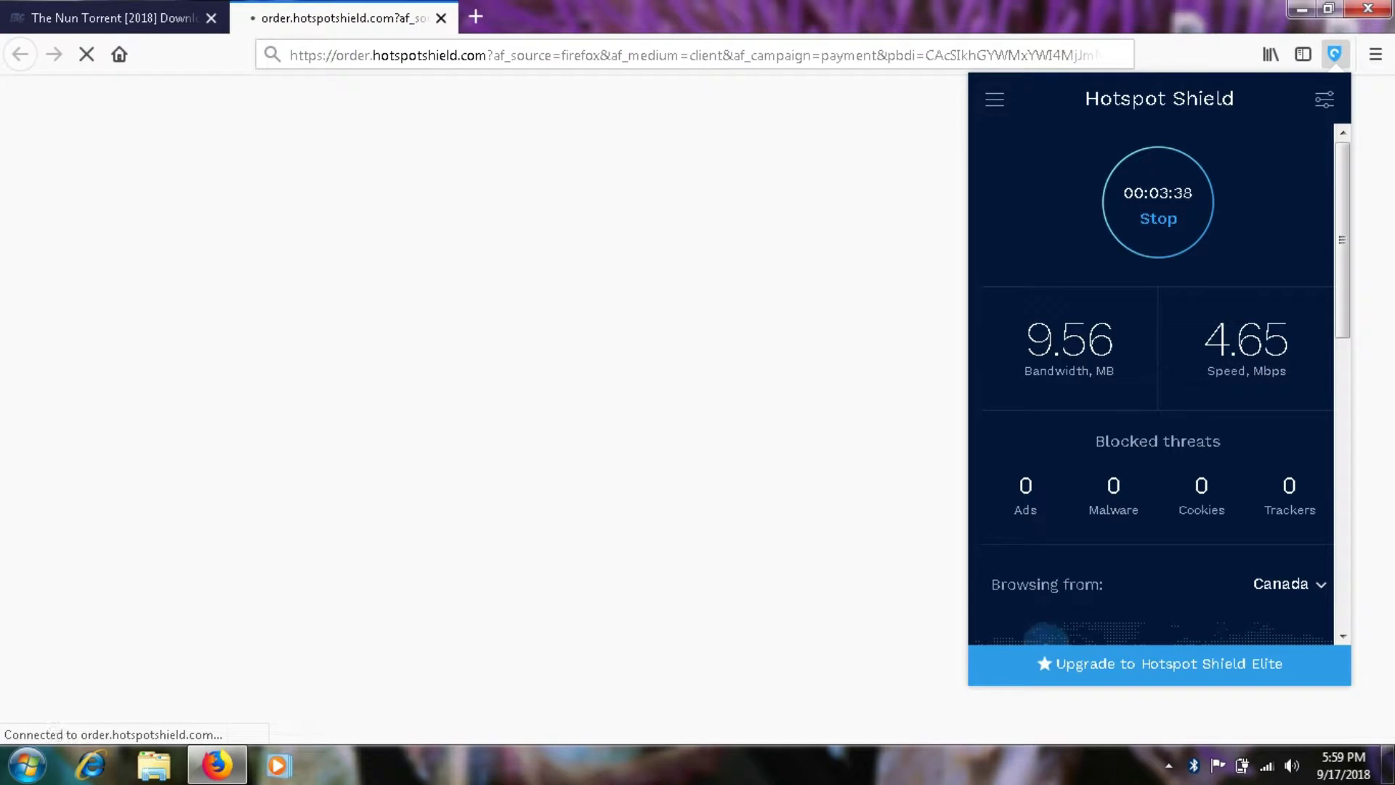
{"action": "left_click", "coordinate": [441, 18]}
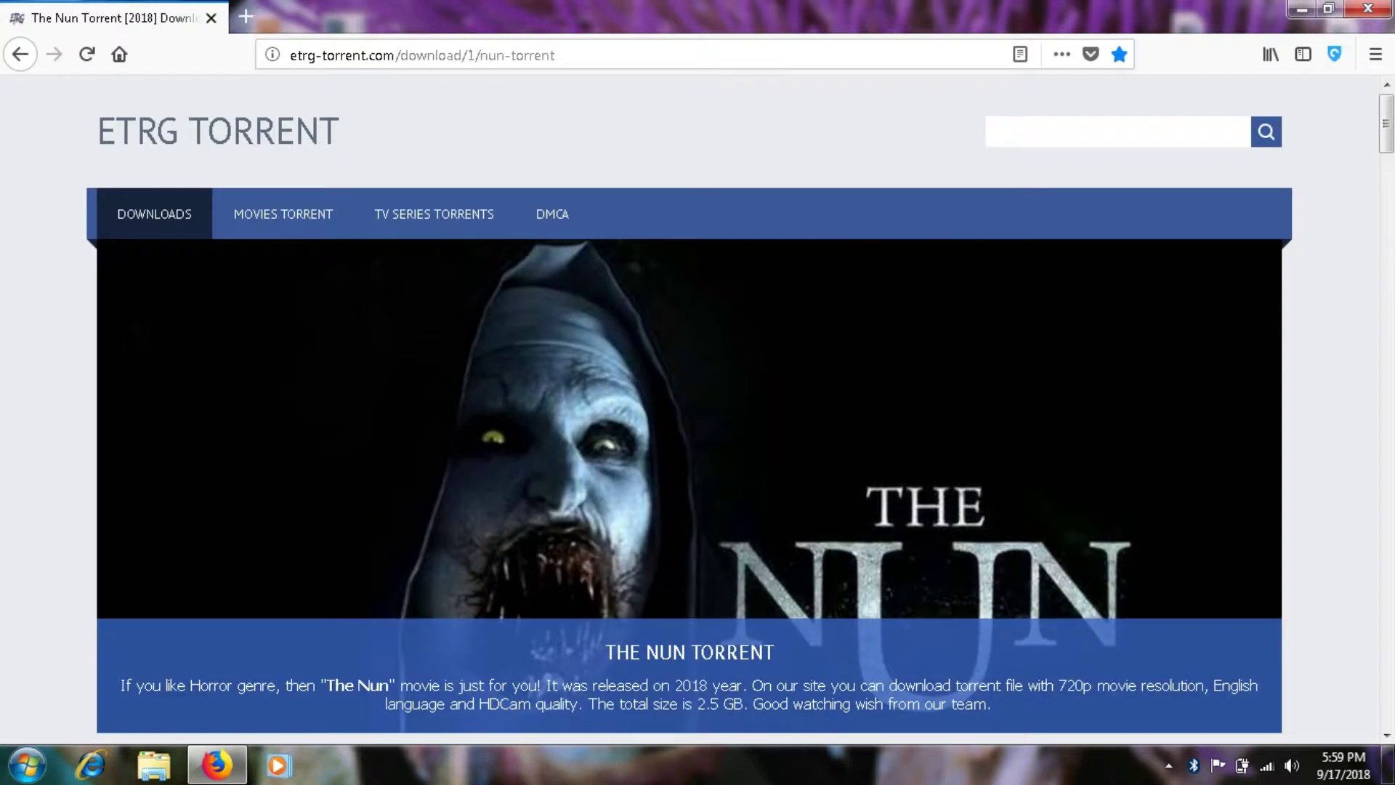
Check the Hotspot Shield connection once more, dismiss it, and view The Nun torrent page below its header
{"action": "left_click", "coordinate": [1335, 54]}
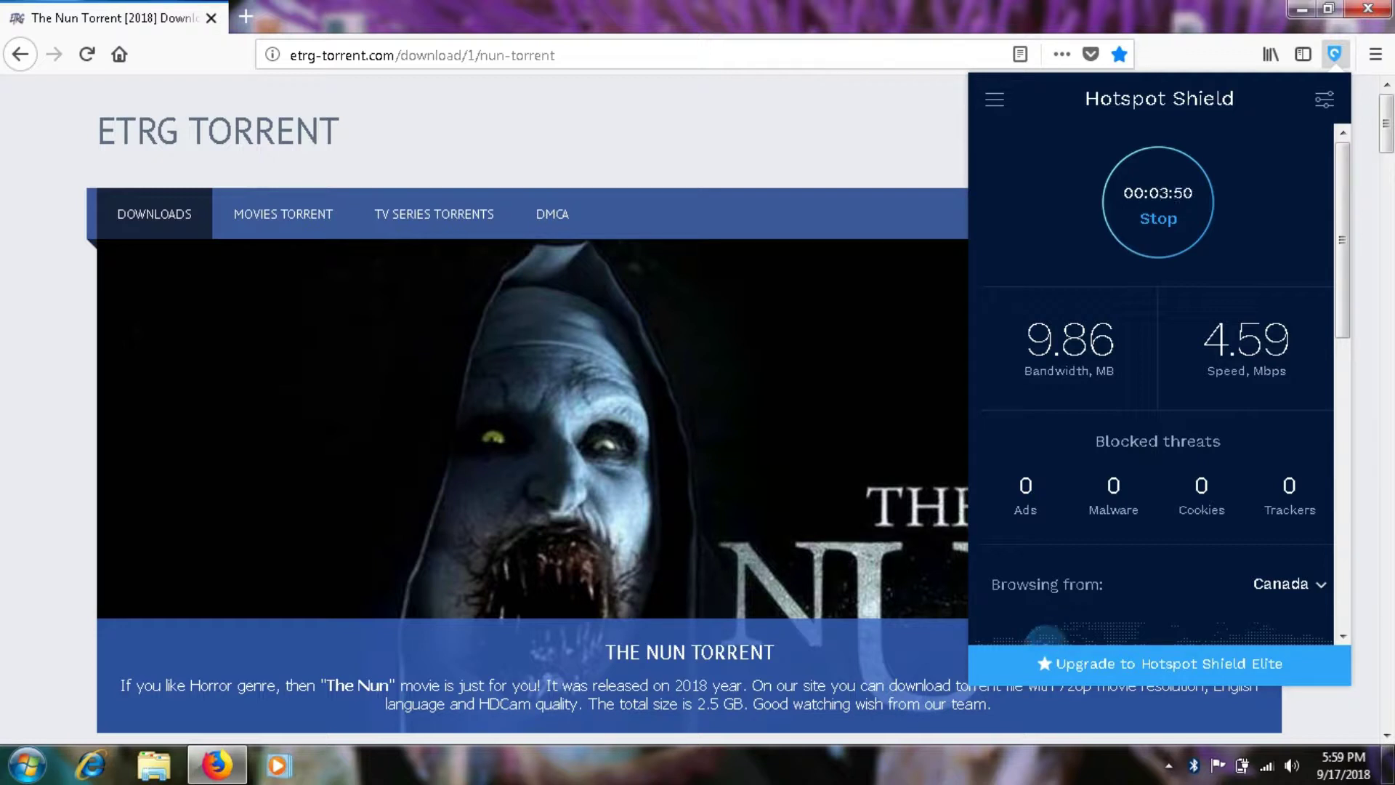
{"action": "key", "text": "Escape"}
{"action": "scroll", "coordinate": [689, 407], "scroll_direction": "down", "scroll_amount": 2}
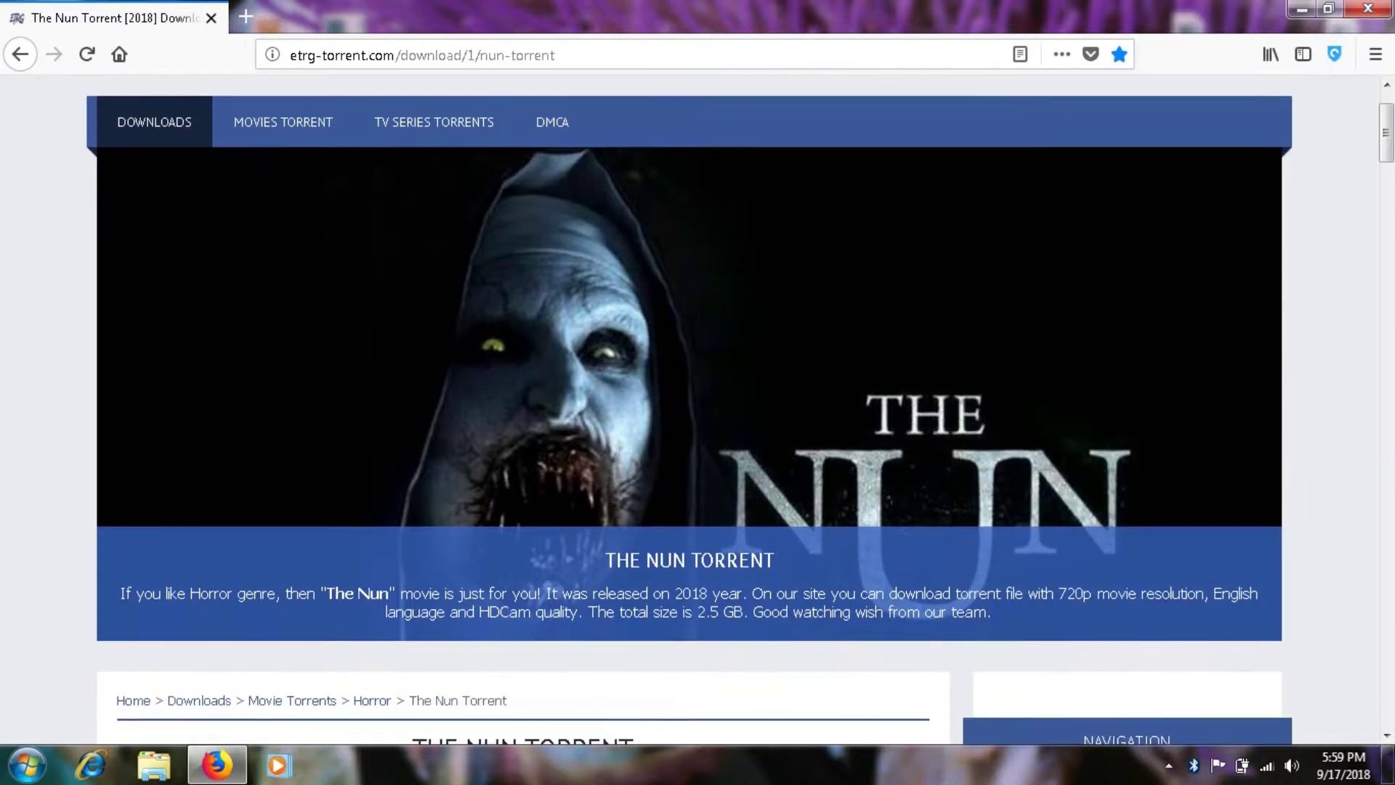
Examine the torrent page's VPN warning with its IP address and location, and check the Hotspot Shield connection
{"action": "scroll", "coordinate": [689, 410], "scroll_direction": "up", "scroll_amount": 2}
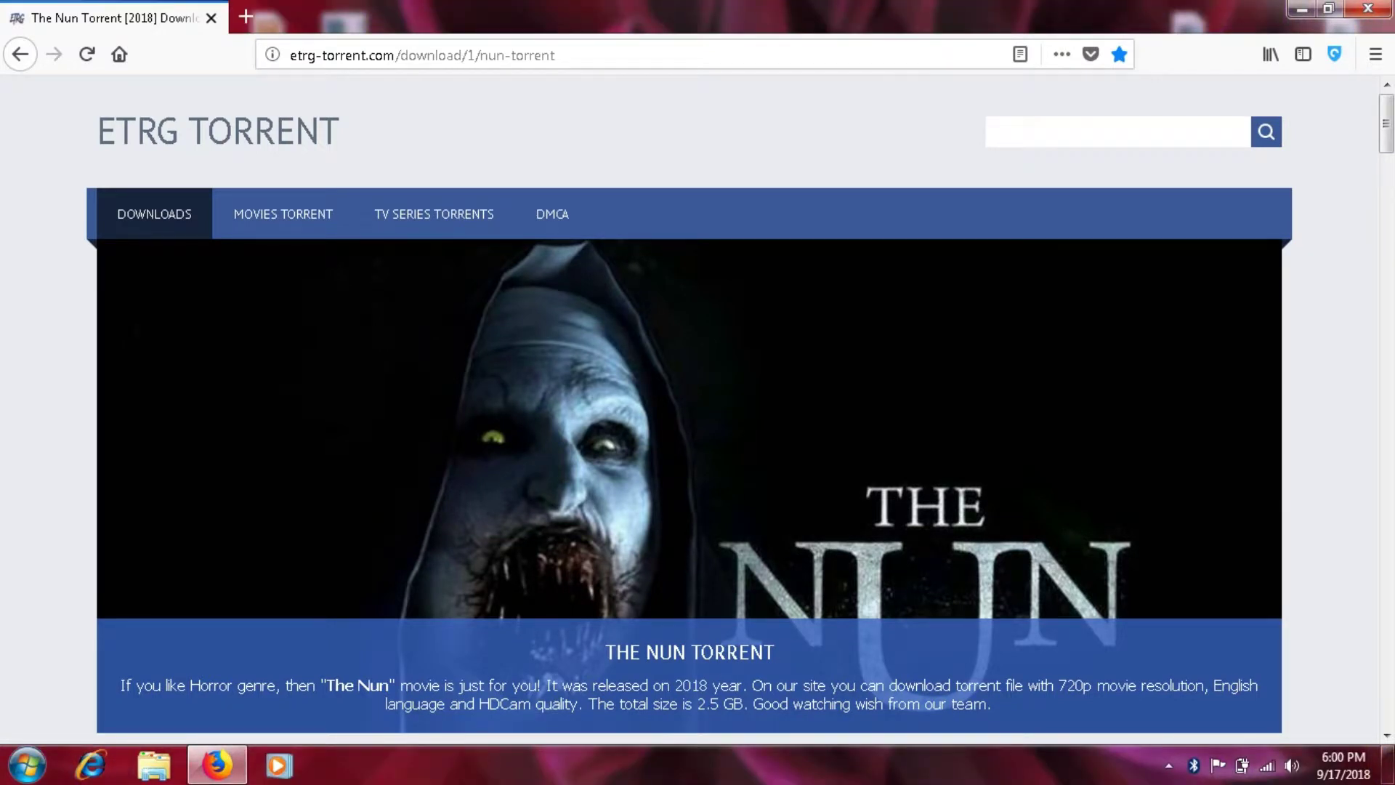
{"action": "scroll", "coordinate": [689, 411], "scroll_direction": "down", "scroll_amount": 5}
{"action": "scroll", "coordinate": [689, 411], "scroll_direction": "down", "scroll_amount": 10}
{"action": "scroll", "coordinate": [688, 411], "scroll_direction": "up", "scroll_amount": 6}
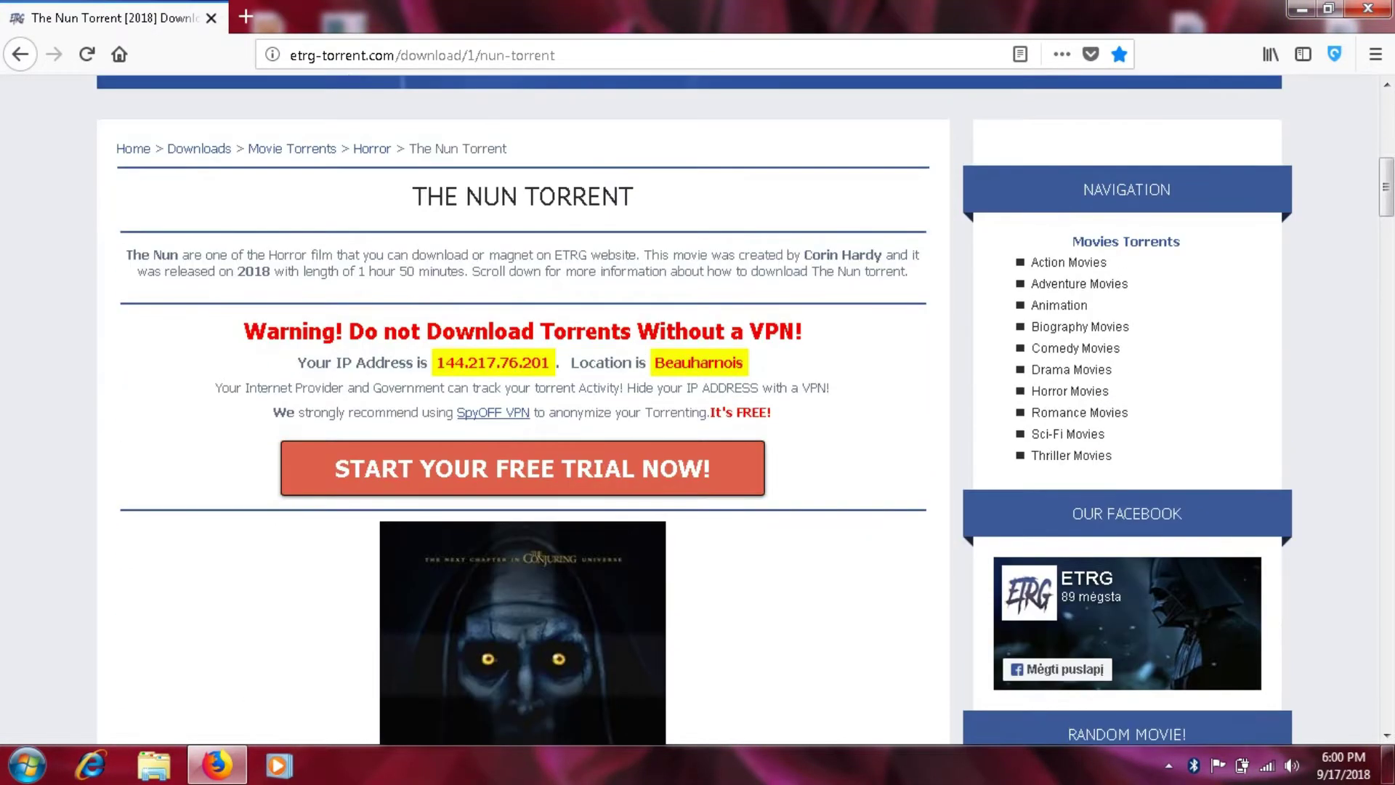
{"action": "scroll", "coordinate": [688, 411], "scroll_direction": "up", "scroll_amount": 4}
{"action": "scroll", "coordinate": [689, 411], "scroll_direction": "down", "scroll_amount": 2}
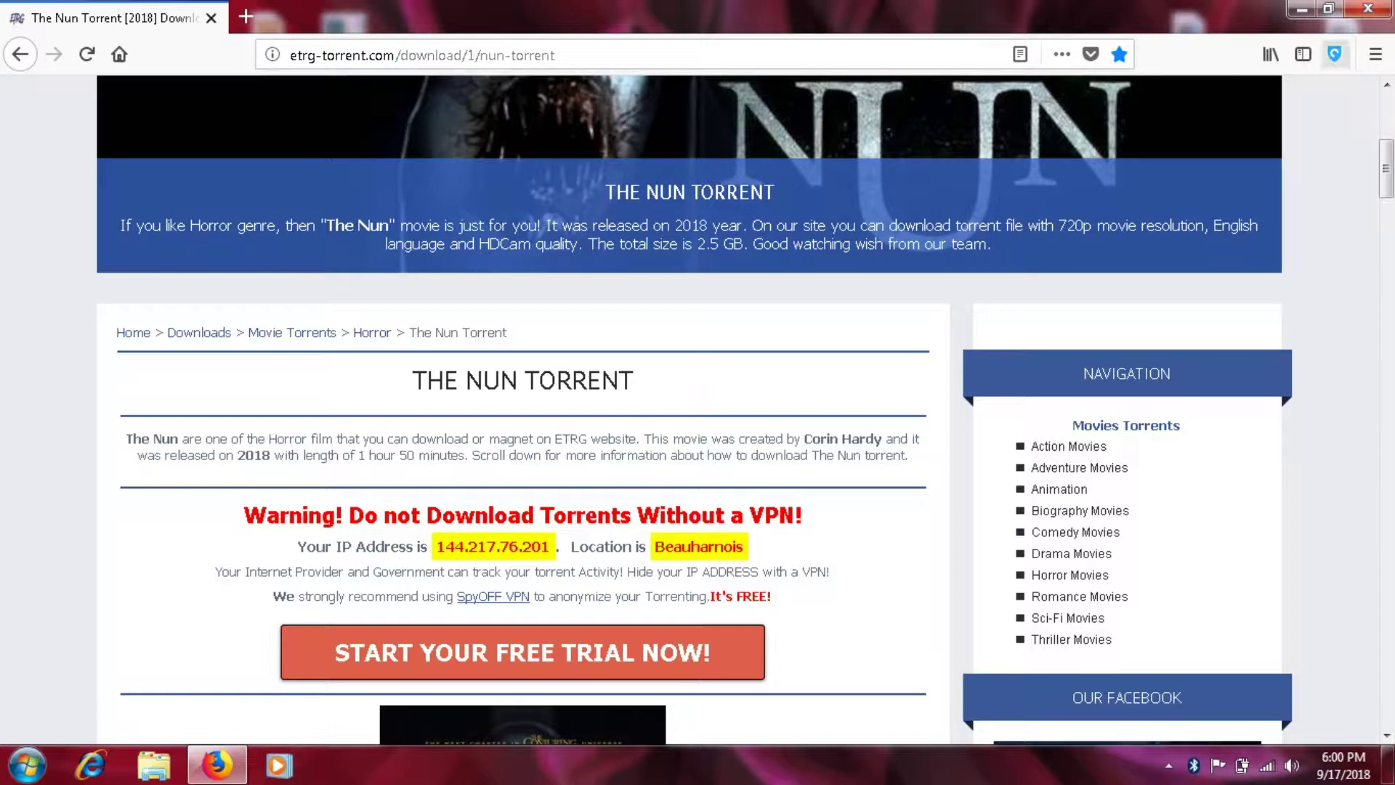
{"action": "left_click", "coordinate": [1334, 54]}
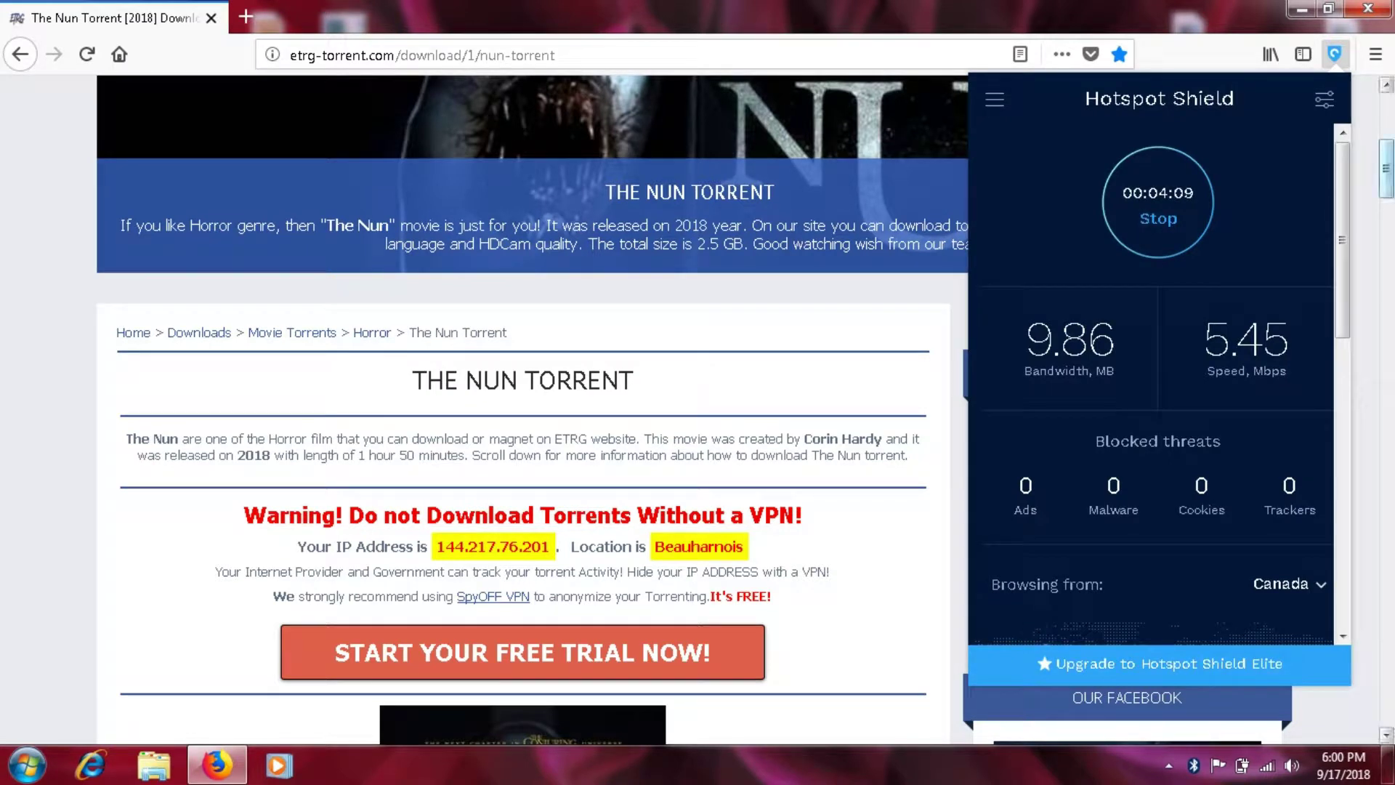
{"action": "key", "text": "Escape"}
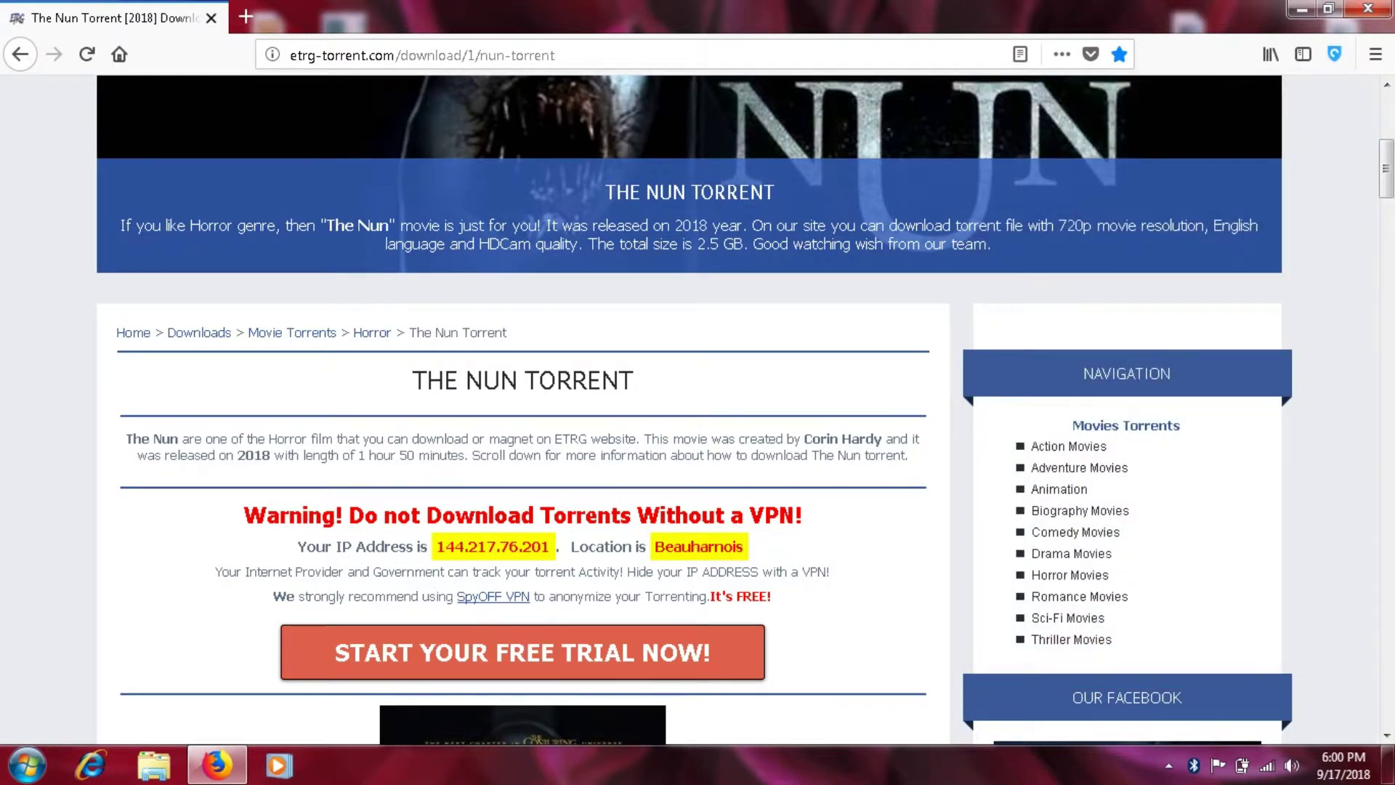
Look through The Nun page's download entries, movie details, HDCam and TS options, and magnet link instructions
{"action": "scroll", "coordinate": [697, 411], "scroll_direction": "down", "scroll_amount": 2}
{"action": "scroll", "coordinate": [697, 411], "scroll_direction": "down", "scroll_amount": 2}
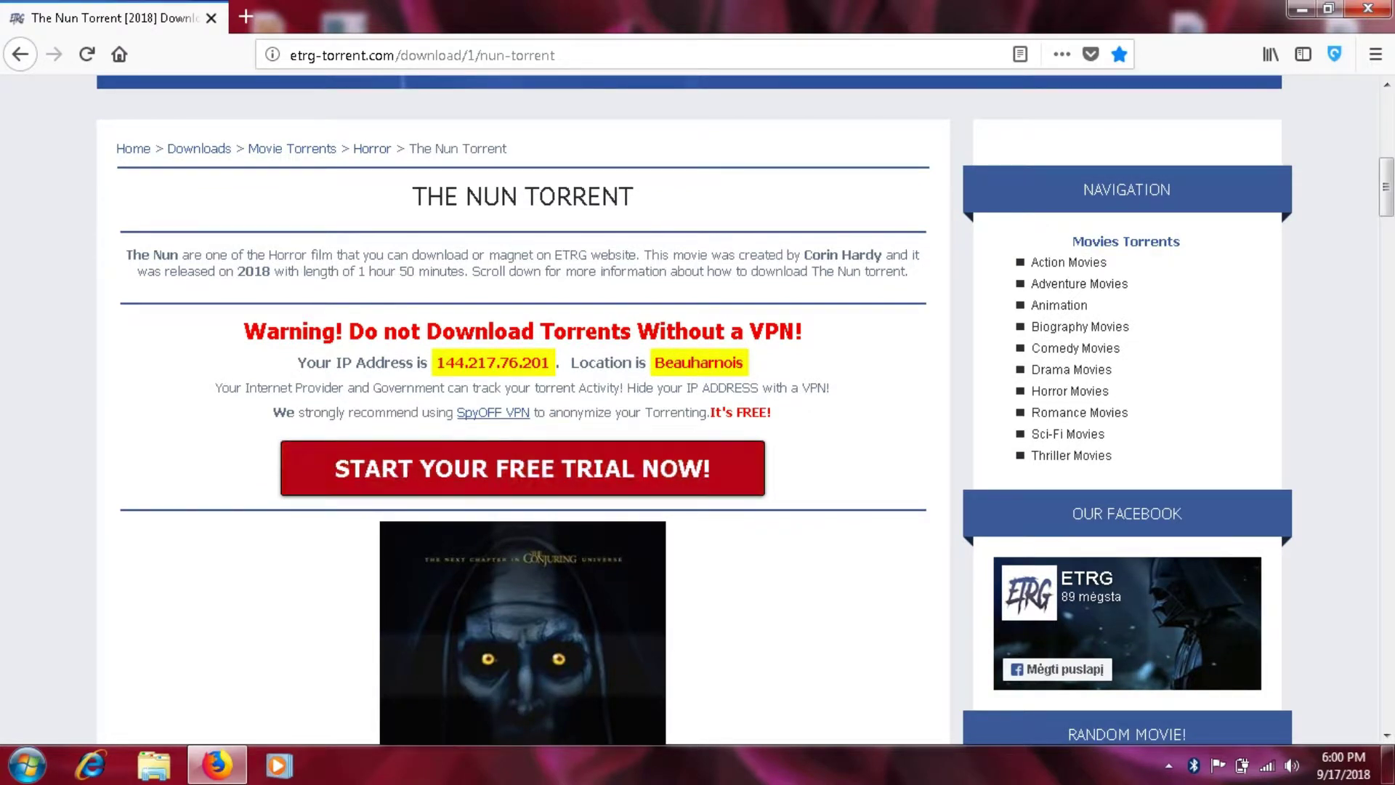
{"action": "scroll", "coordinate": [697, 411], "scroll_direction": "down", "scroll_amount": 10}
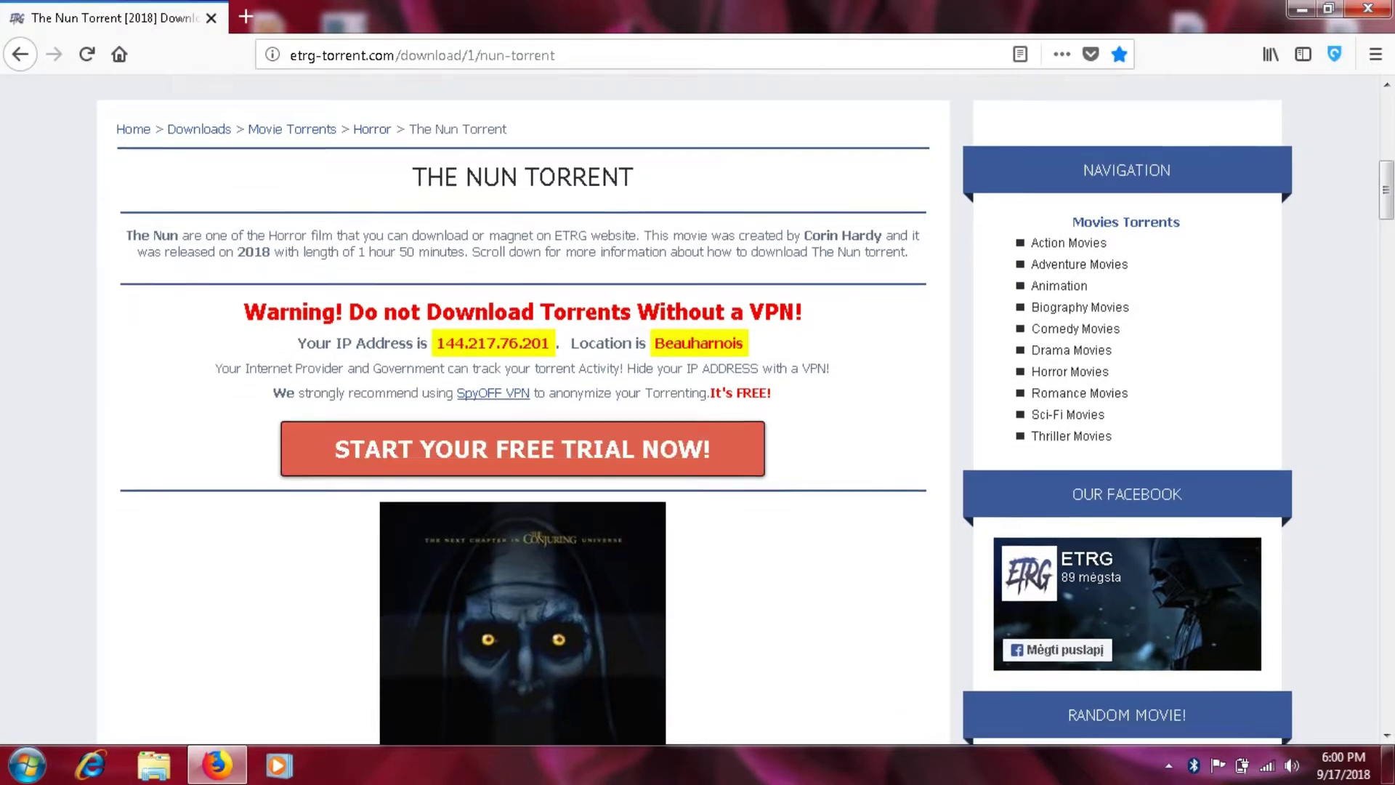
{"action": "scroll", "coordinate": [698, 411], "scroll_direction": "down", "scroll_amount": 2}
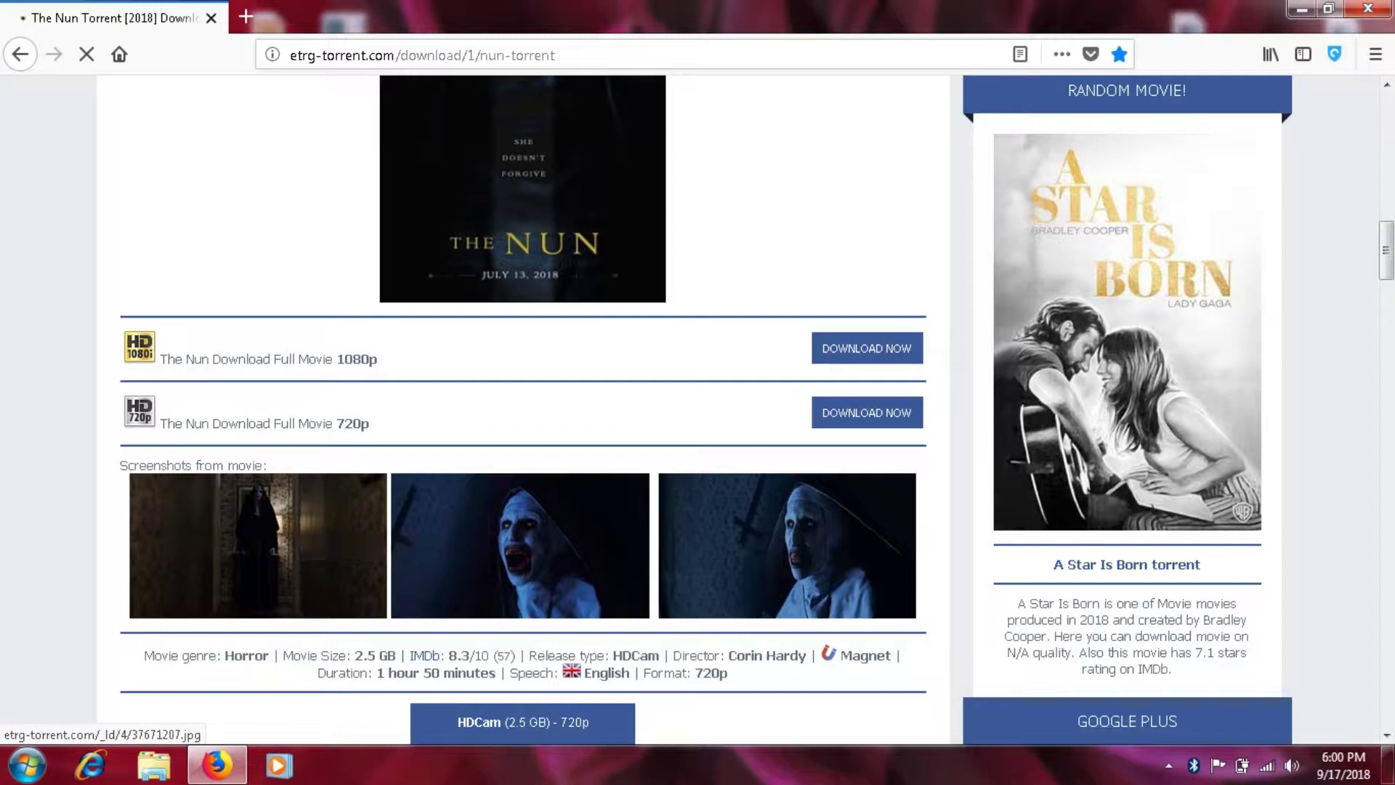
{"action": "scroll", "coordinate": [523, 407], "scroll_direction": "down", "scroll_amount": 5}
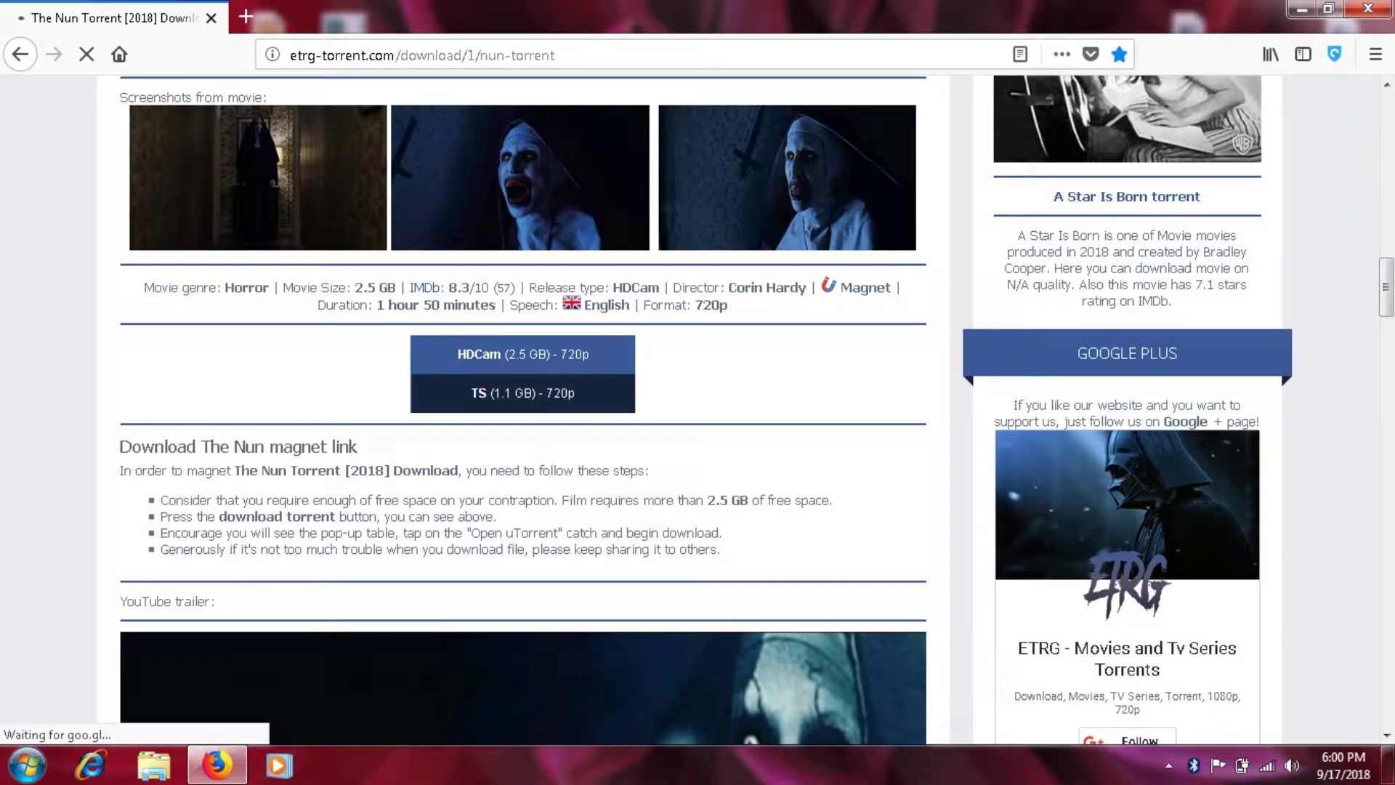
{"action": "scroll", "coordinate": [523, 407], "scroll_direction": "up", "scroll_amount": 5}
{"action": "scroll", "coordinate": [523, 407], "scroll_direction": "down", "scroll_amount": 2}
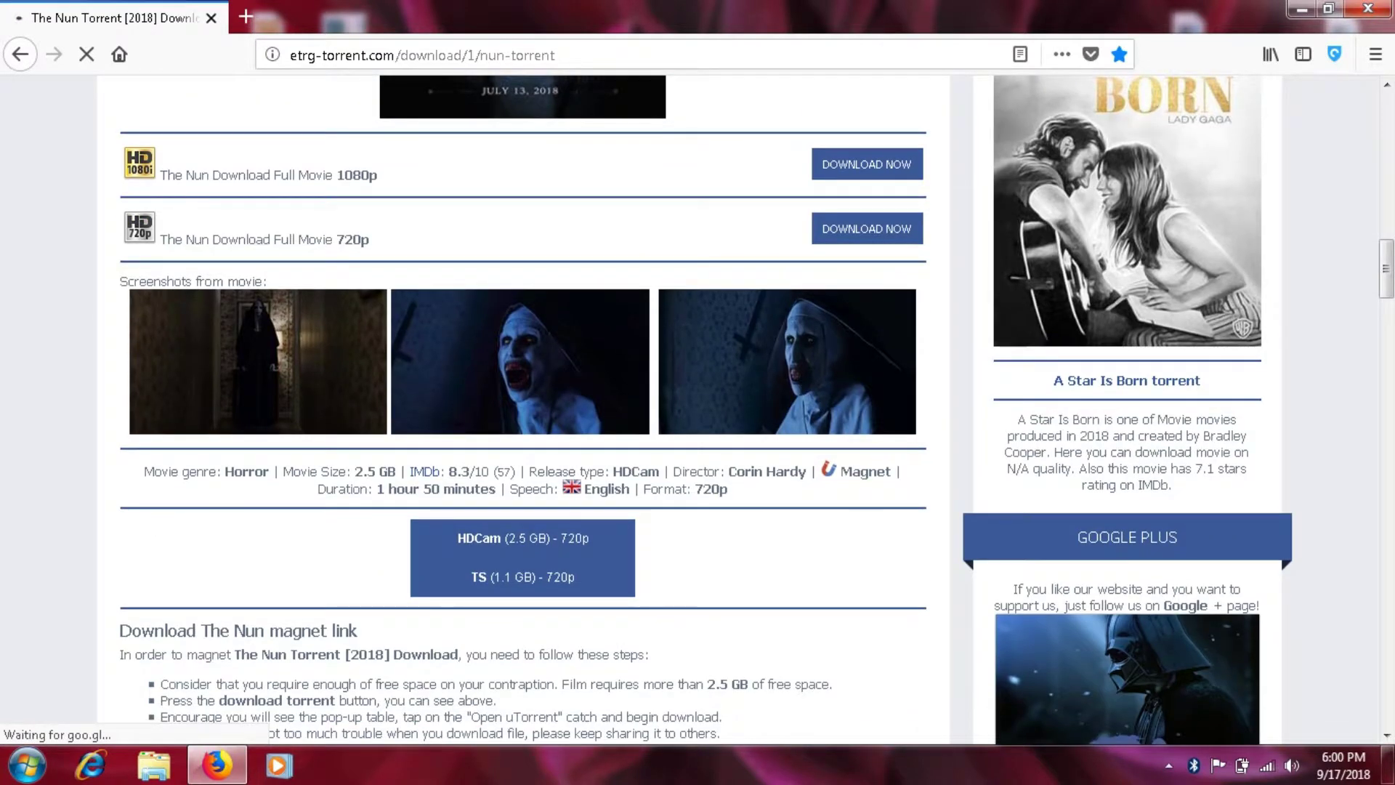
{"action": "scroll", "coordinate": [523, 407], "scroll_direction": "up", "scroll_amount": 1}
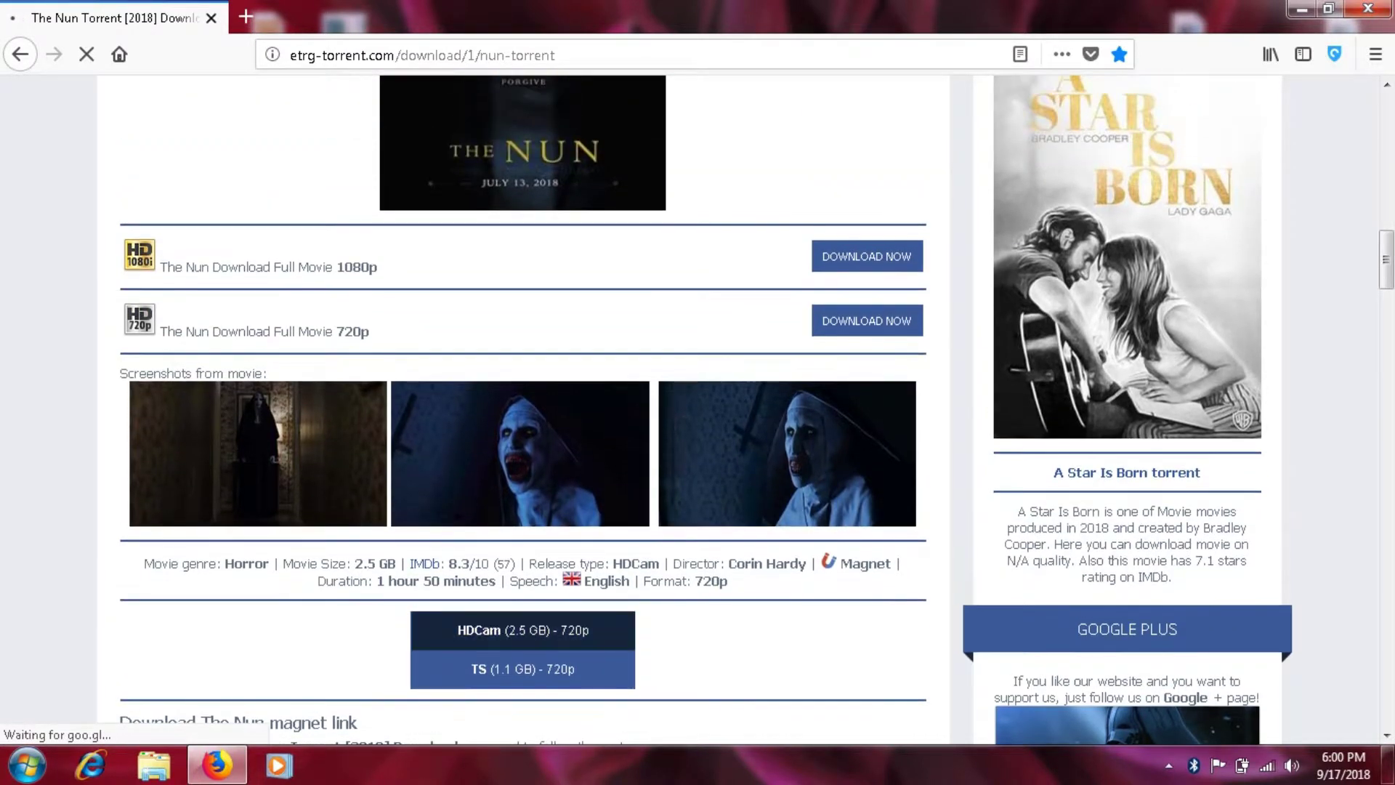
{"action": "scroll", "coordinate": [523, 407], "scroll_direction": "up", "scroll_amount": 1}
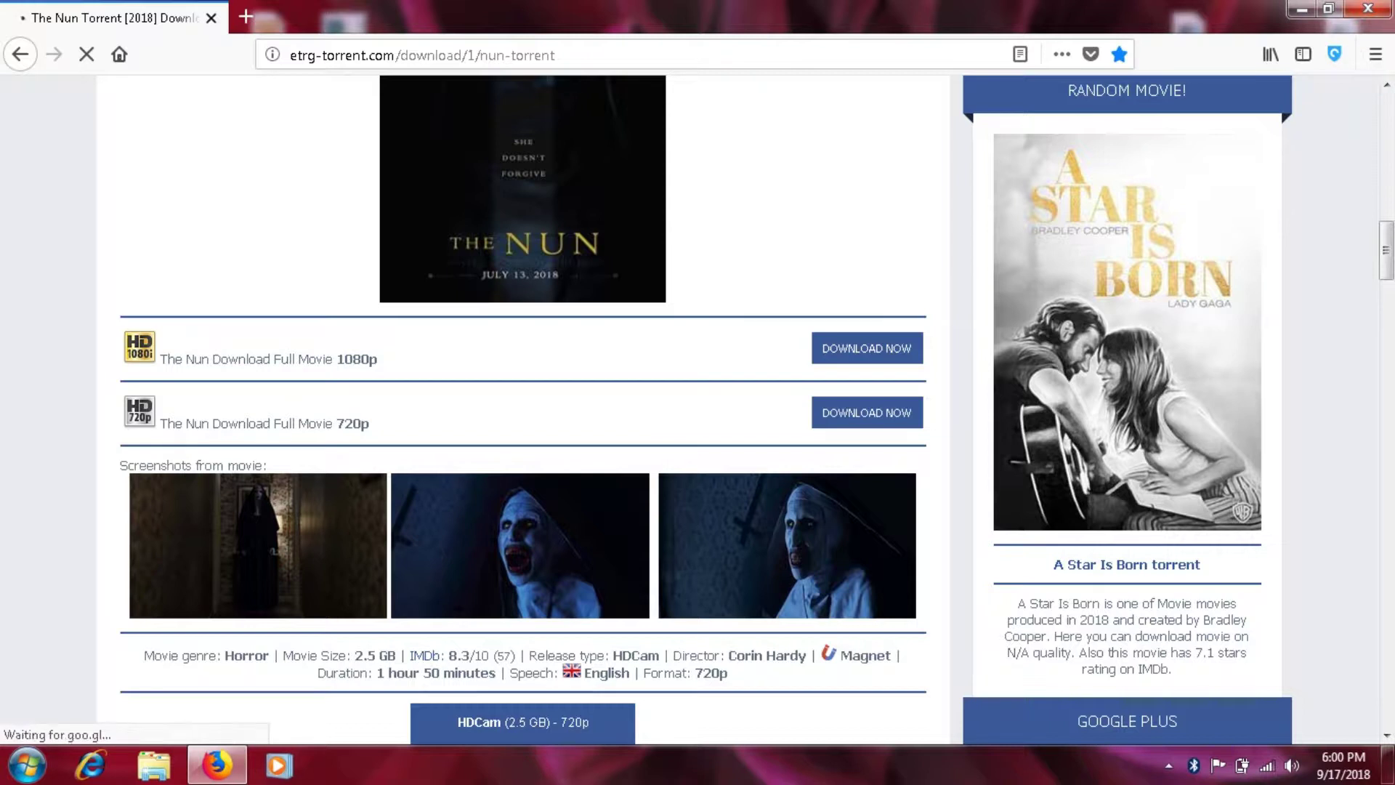
Browse the Downloads folder in Windows Explorer for the installed downloads, and minimize its window
{"action": "left_click", "coordinate": [154, 765]}
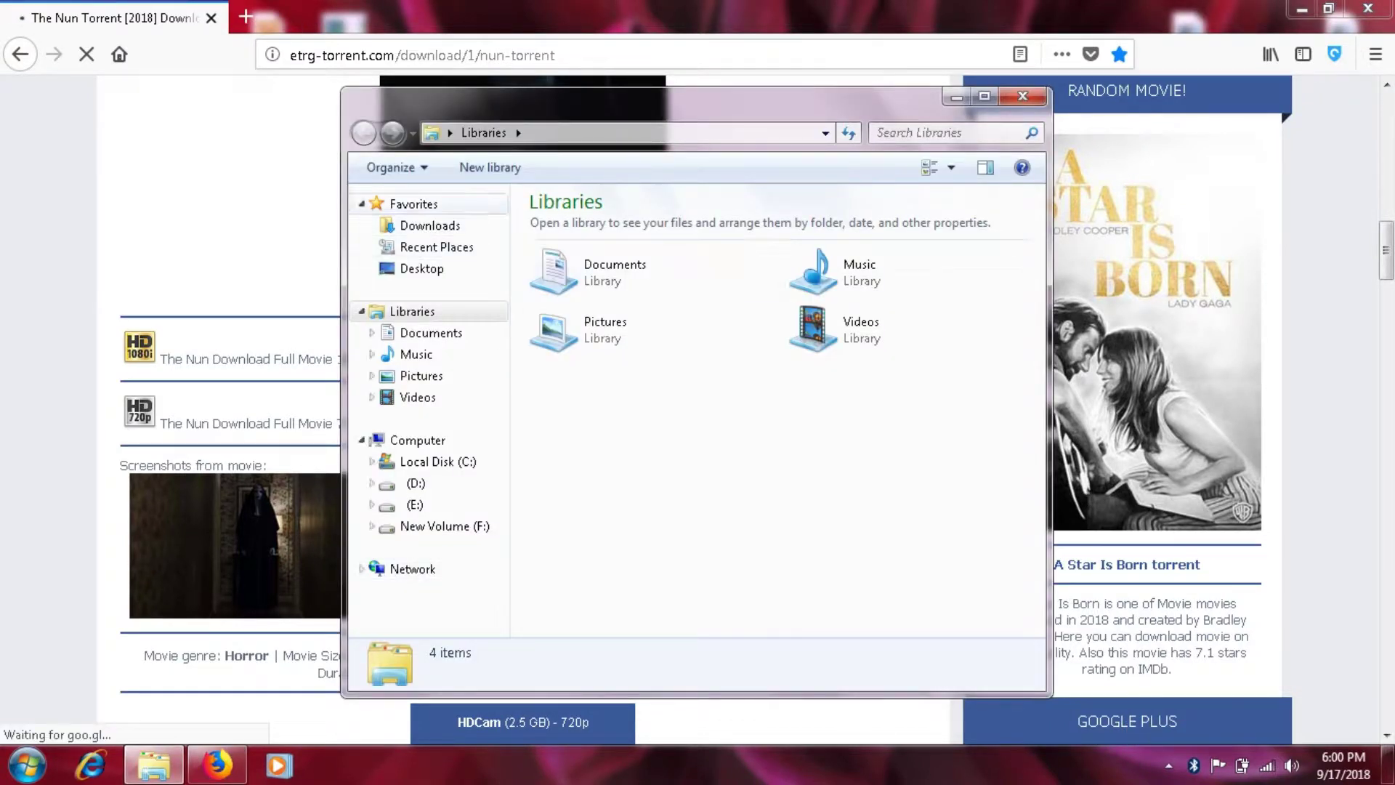
{"action": "left_click", "coordinate": [430, 225]}
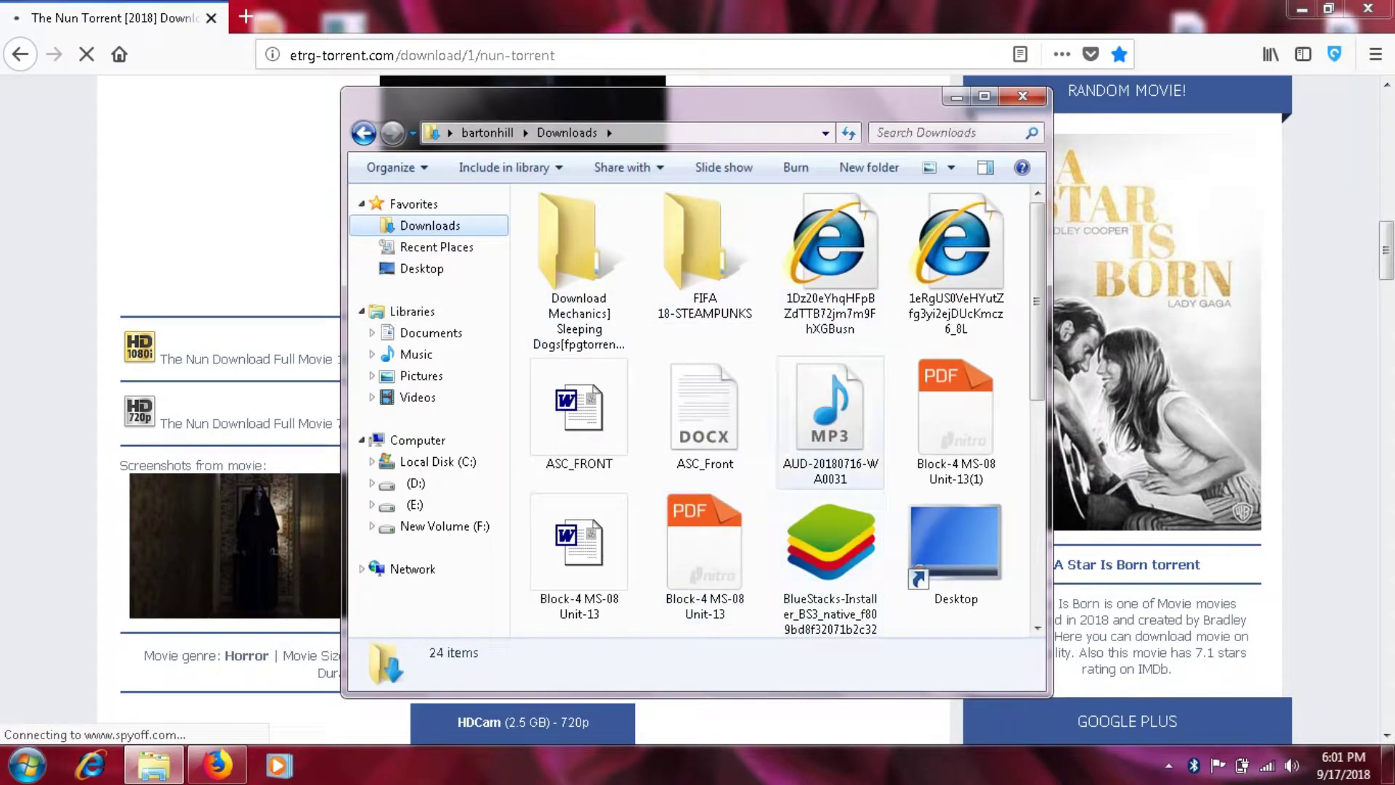
{"action": "scroll", "coordinate": [893, 366], "scroll_direction": "down", "scroll_amount": 5}
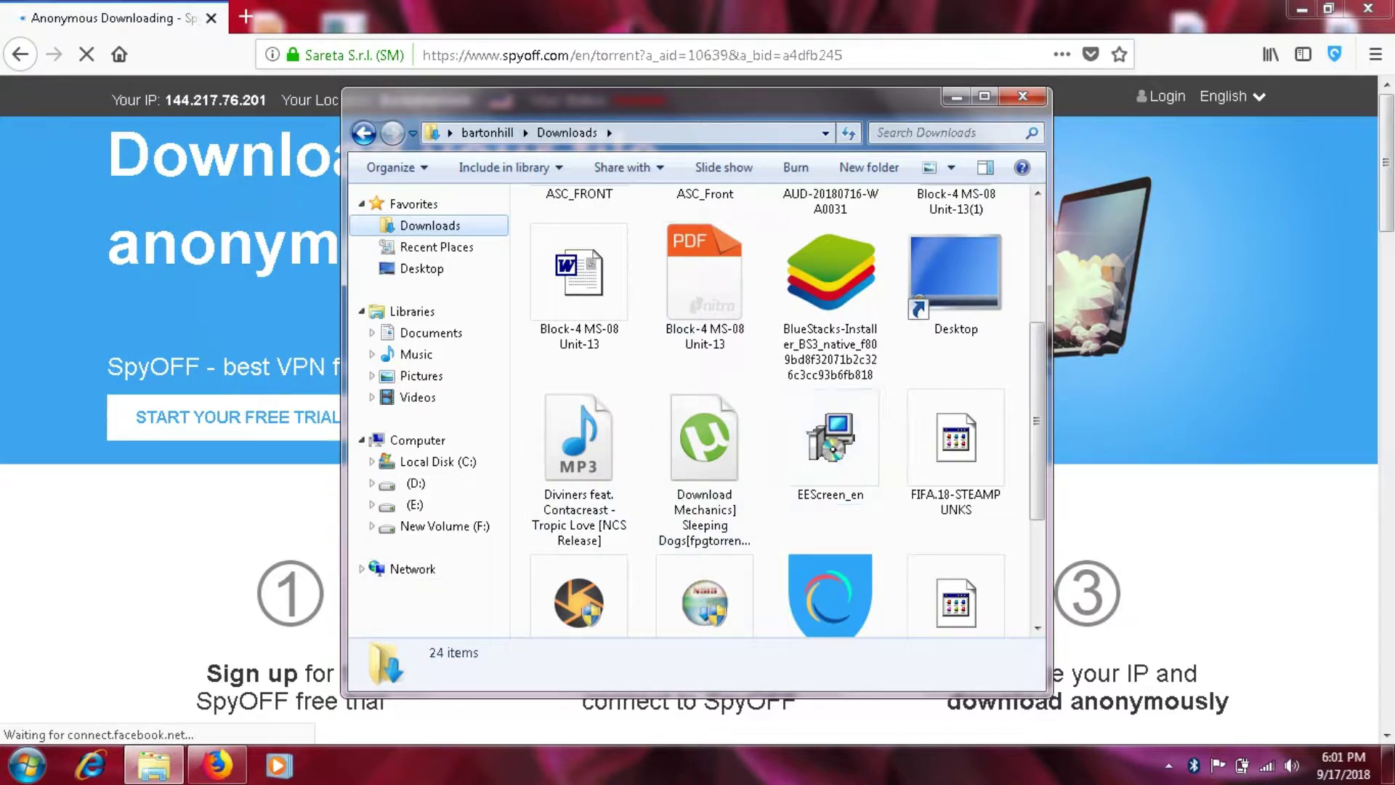
{"action": "left_click", "coordinate": [956, 97]}
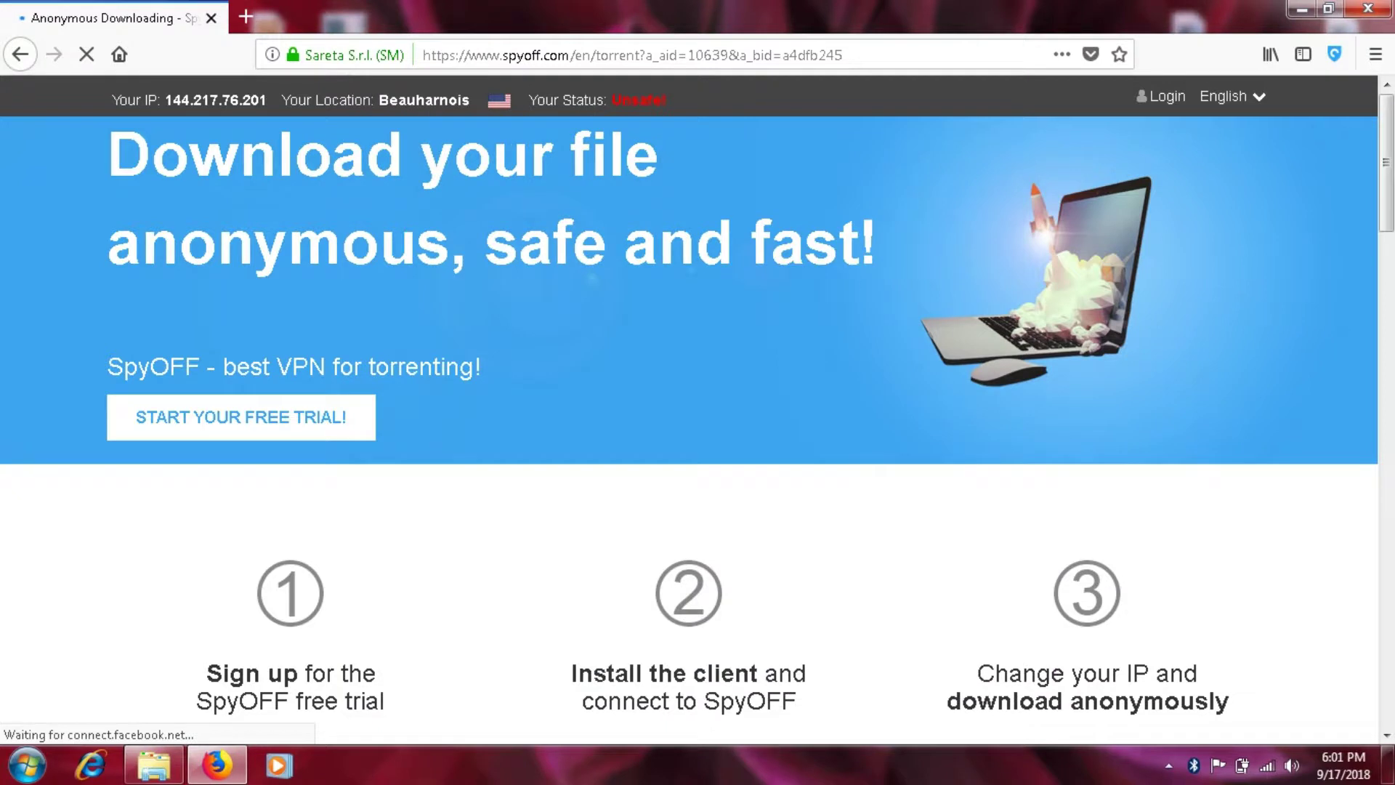
Look through the SpyOFF VPN page, from its sign-up steps and plan features down to the footer
{"action": "scroll", "coordinate": [240, 417], "scroll_direction": "down", "scroll_amount": 6}
{"action": "scroll", "coordinate": [239, 416], "scroll_direction": "up", "scroll_amount": 3}
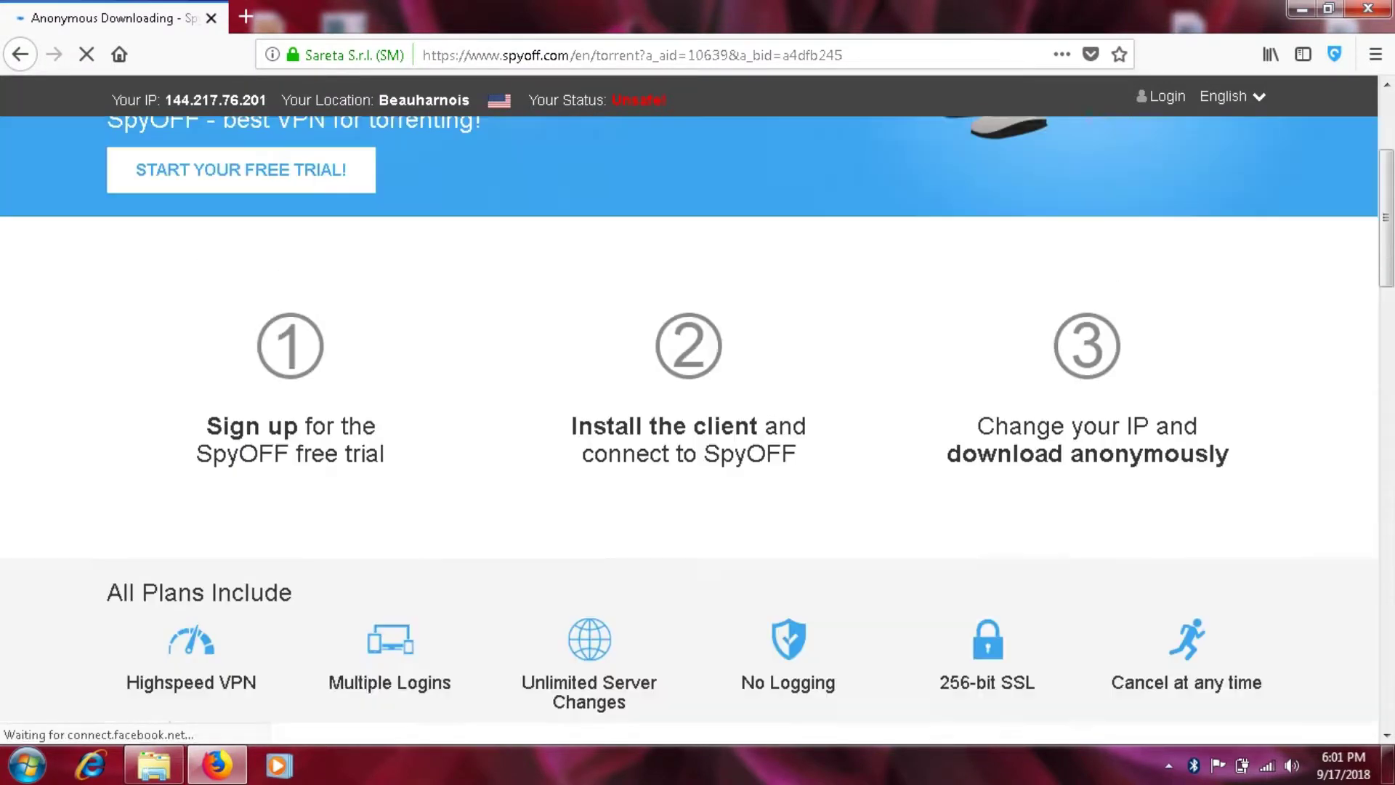
{"action": "scroll", "coordinate": [551, 122], "scroll_direction": "up", "scroll_amount": 3}
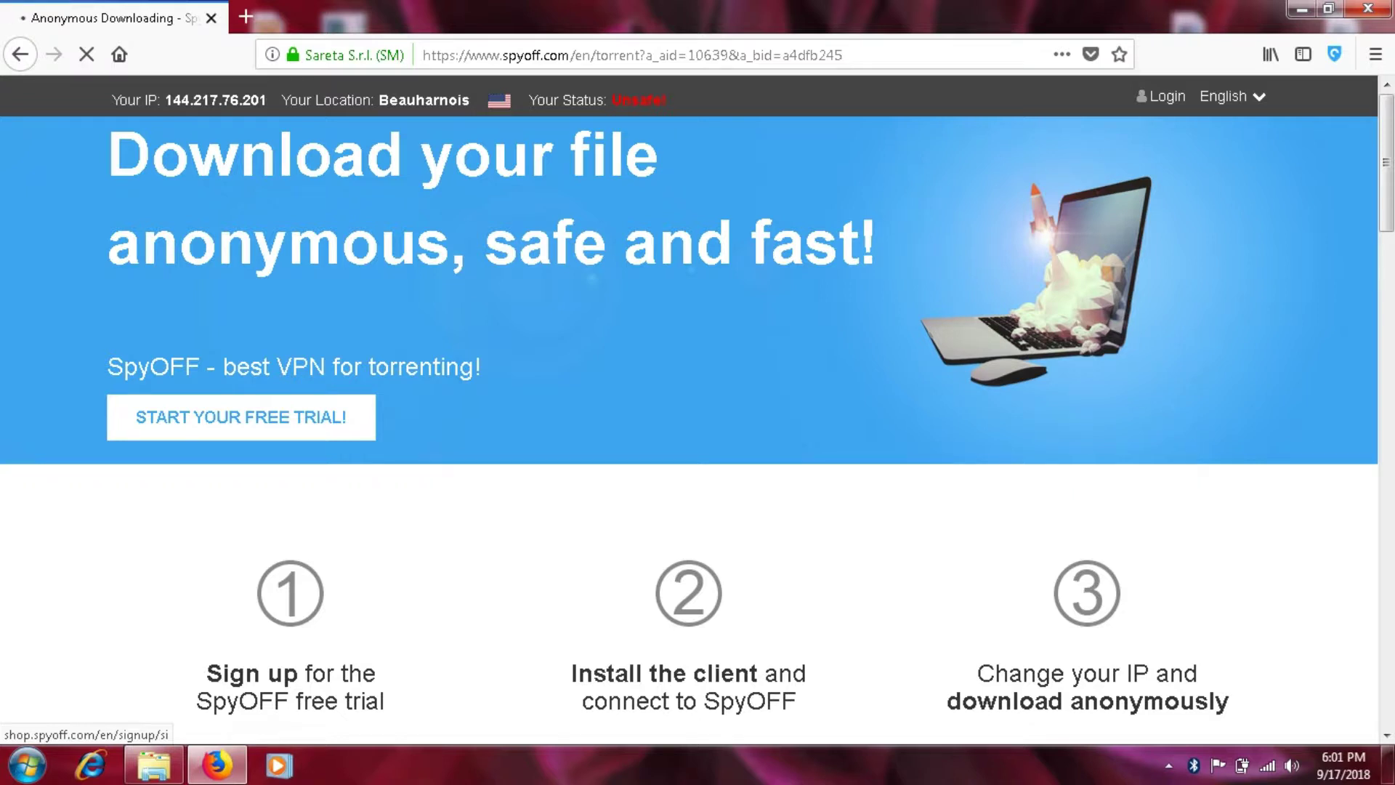
{"action": "scroll", "coordinate": [697, 404], "scroll_direction": "down", "scroll_amount": 2}
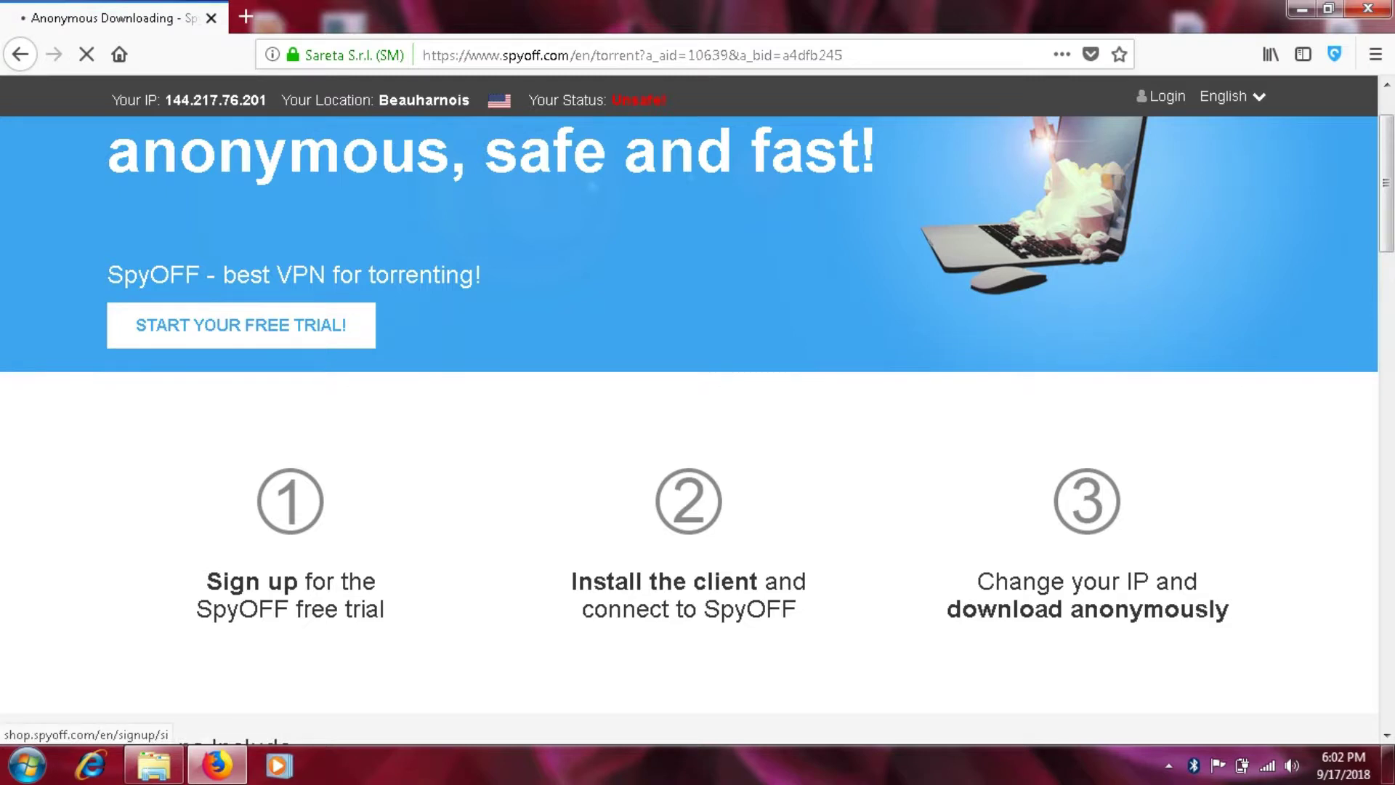
{"action": "scroll", "coordinate": [697, 421], "scroll_direction": "down", "scroll_amount": 7}
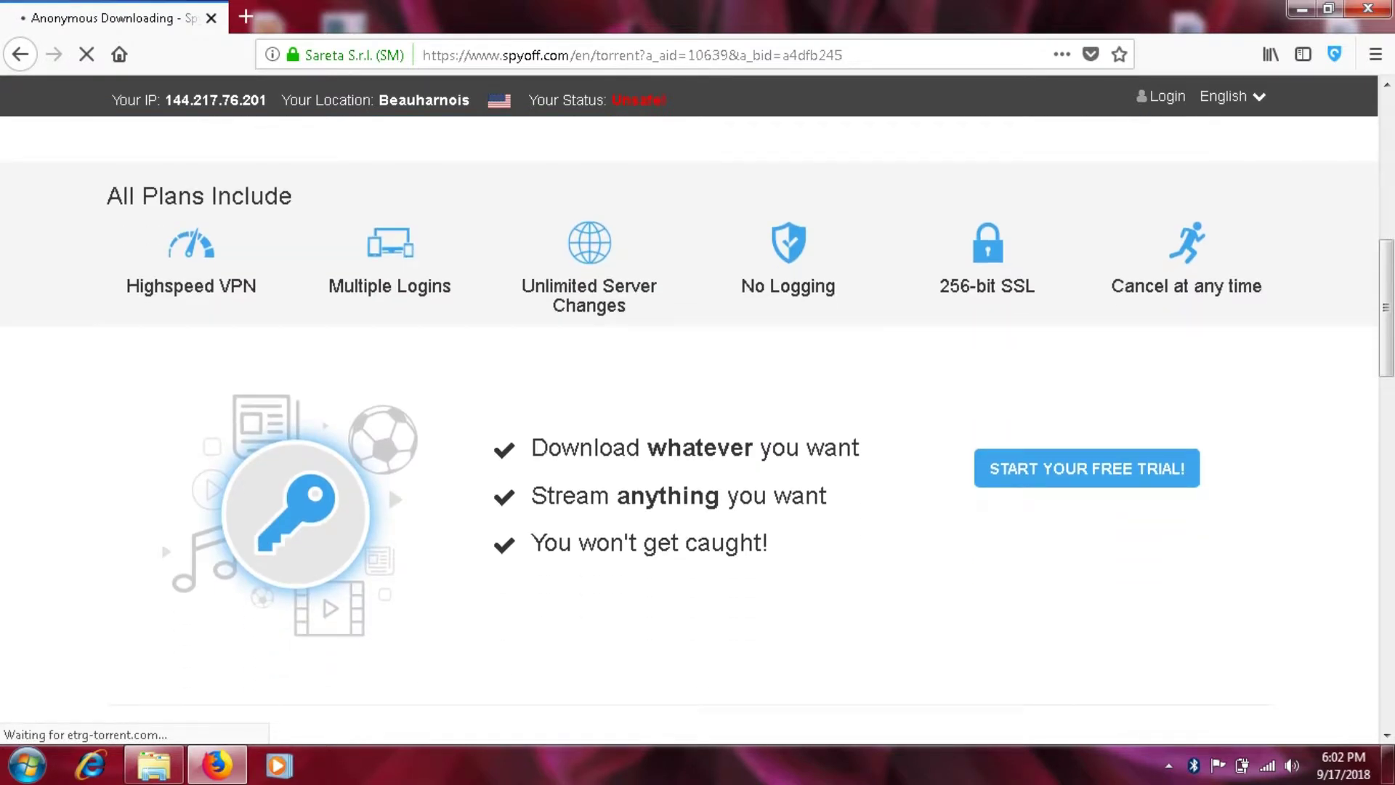
{"action": "scroll", "coordinate": [697, 425], "scroll_direction": "down", "scroll_amount": 6}
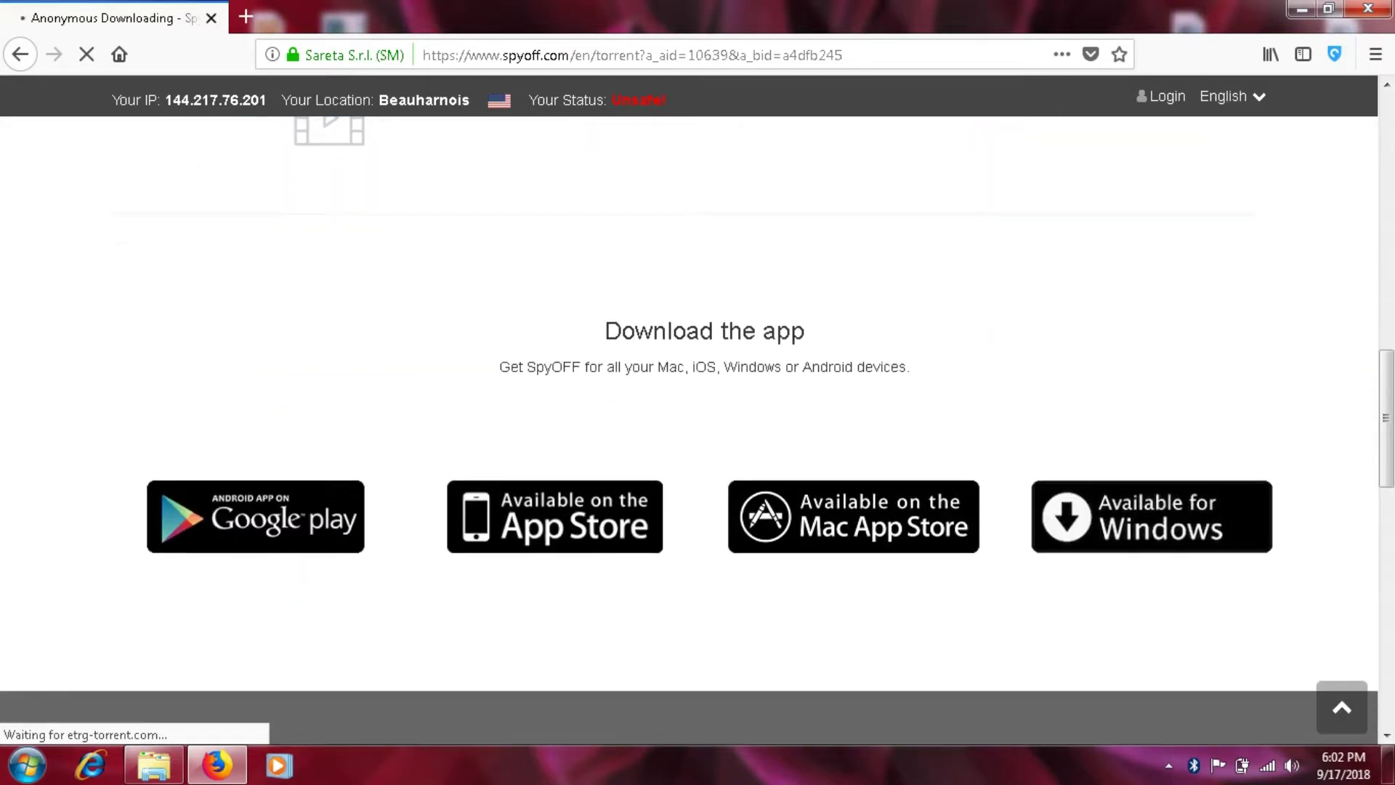
{"action": "scroll", "coordinate": [697, 422], "scroll_direction": "down", "scroll_amount": 8}
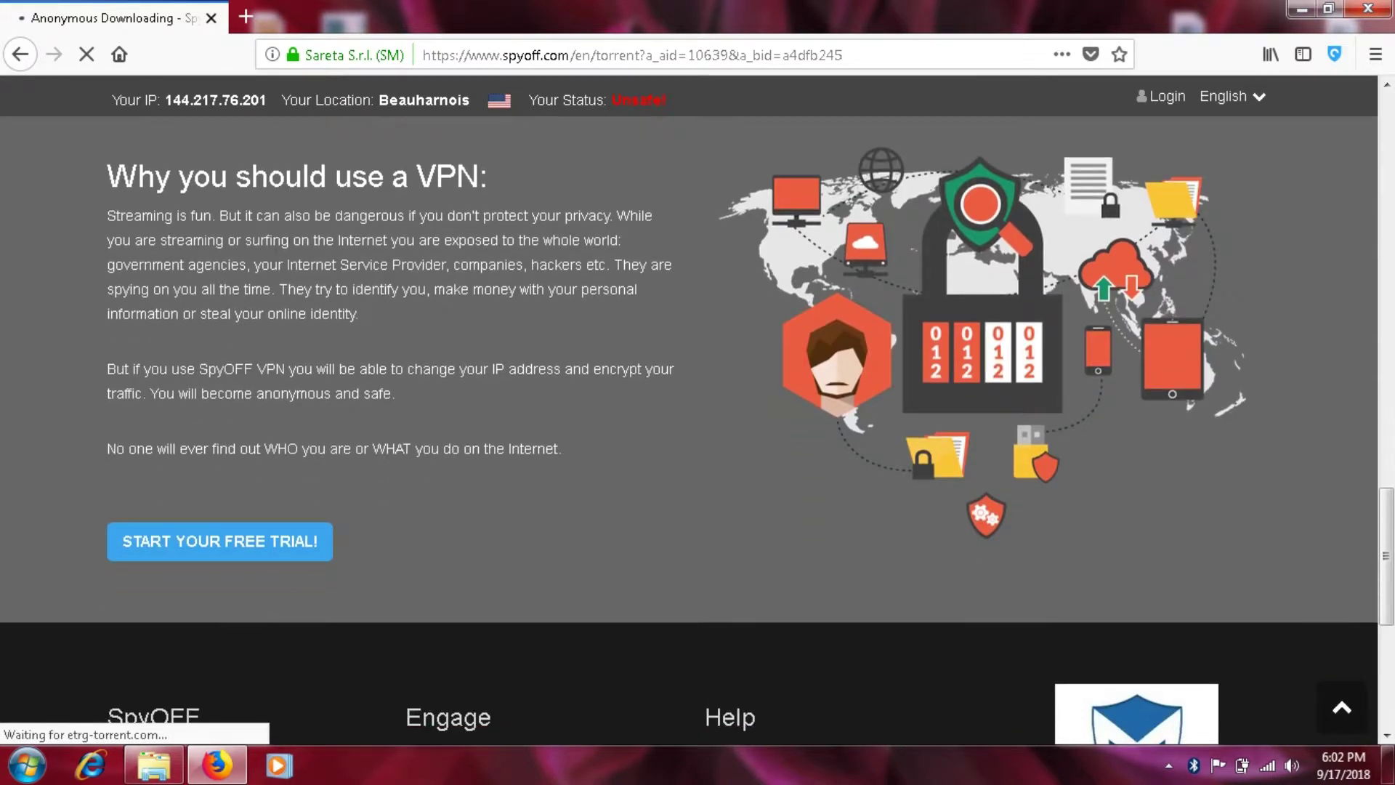
{"action": "scroll", "coordinate": [698, 422], "scroll_direction": "down", "scroll_amount": 6}
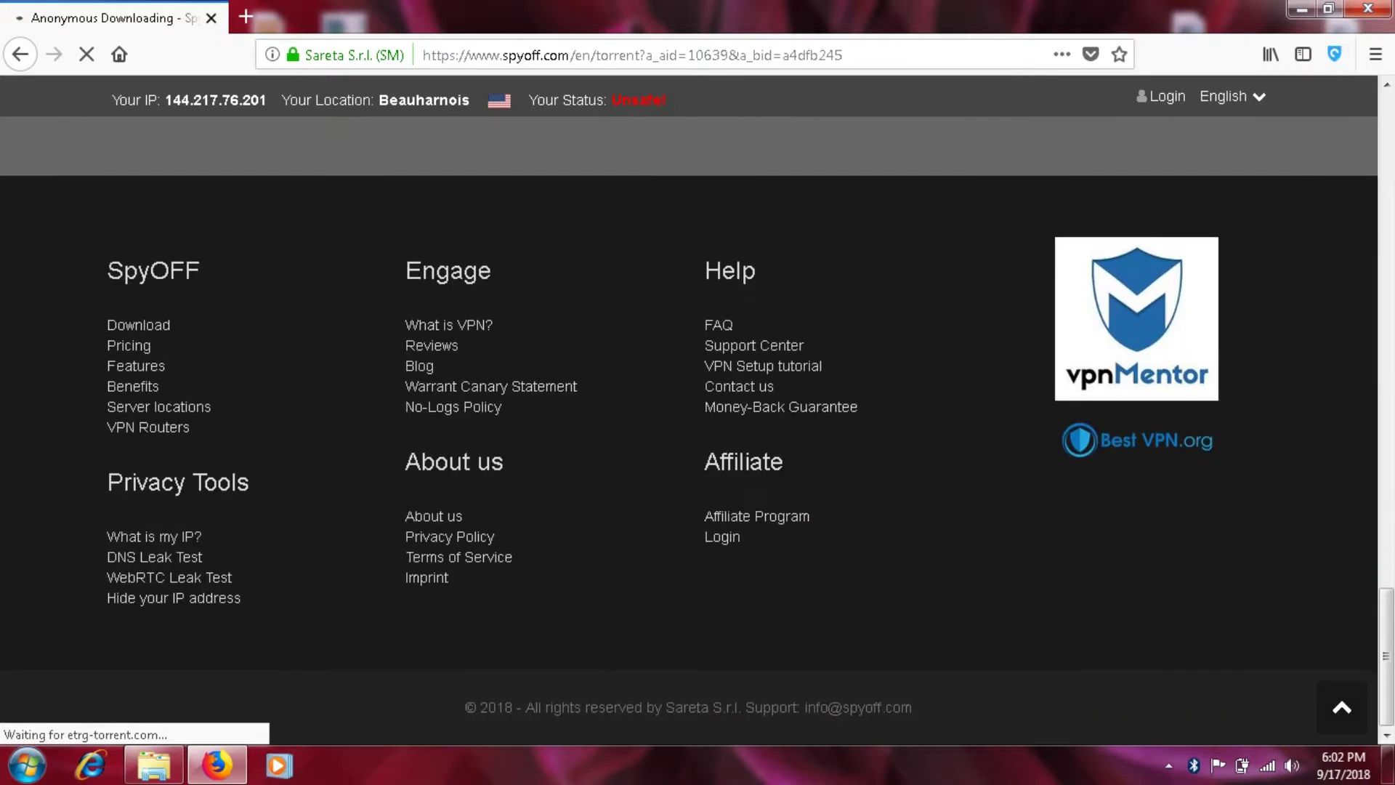
Return to The Nun torrent page and open the download link of the TS (1.1 GB) - 720p version
{"action": "scroll", "coordinate": [697, 421], "scroll_direction": "down", "scroll_amount": 13}
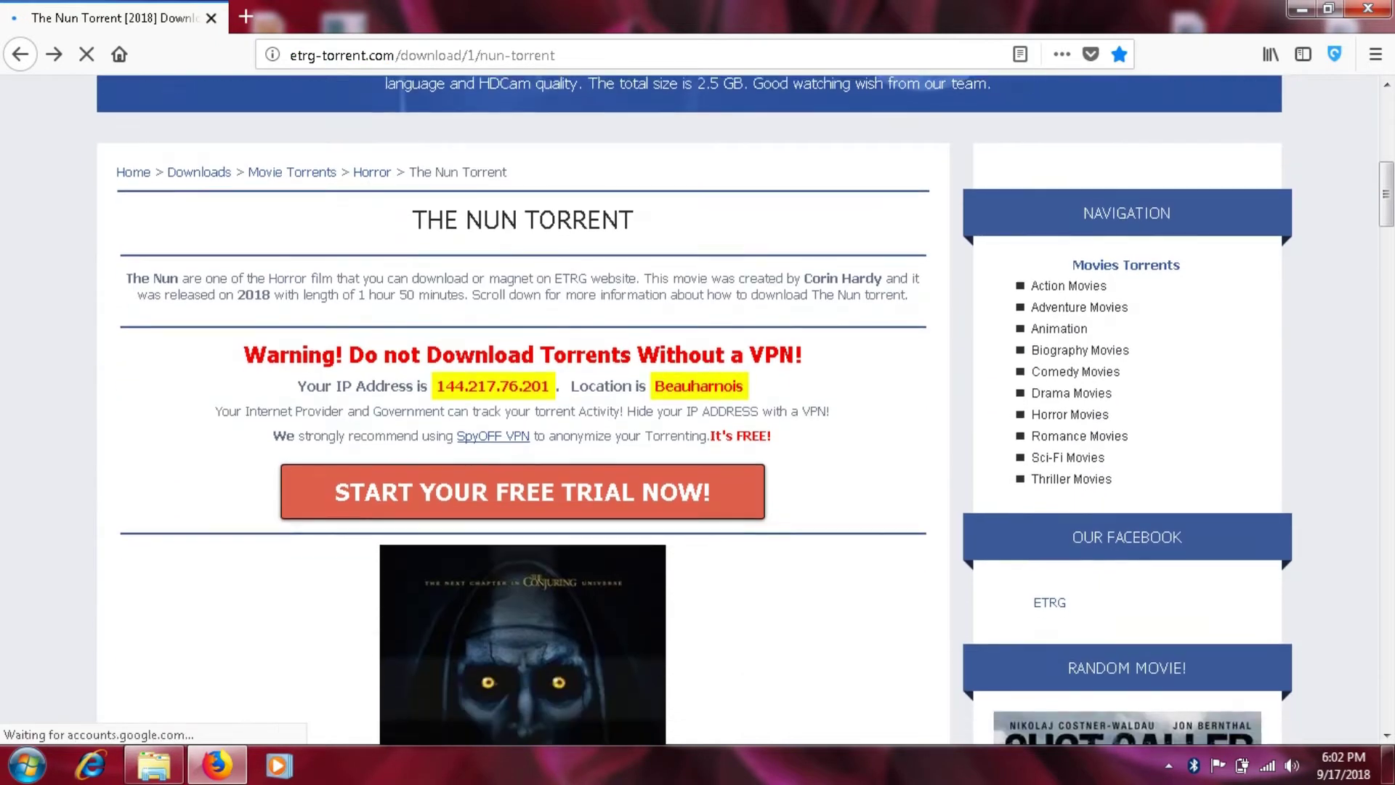
{"action": "scroll", "coordinate": [698, 421], "scroll_direction": "down", "scroll_amount": 7}
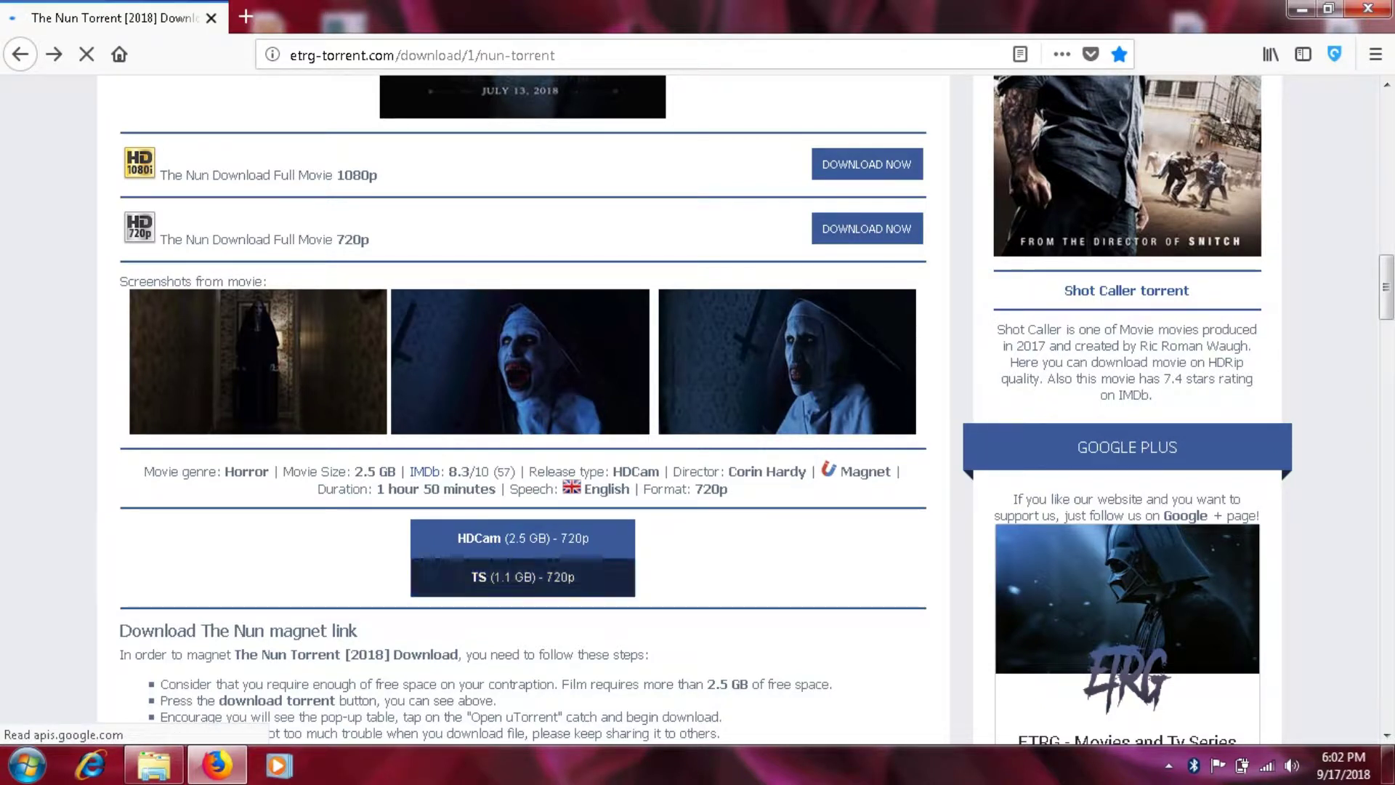
{"action": "left_click", "coordinate": [523, 577]}
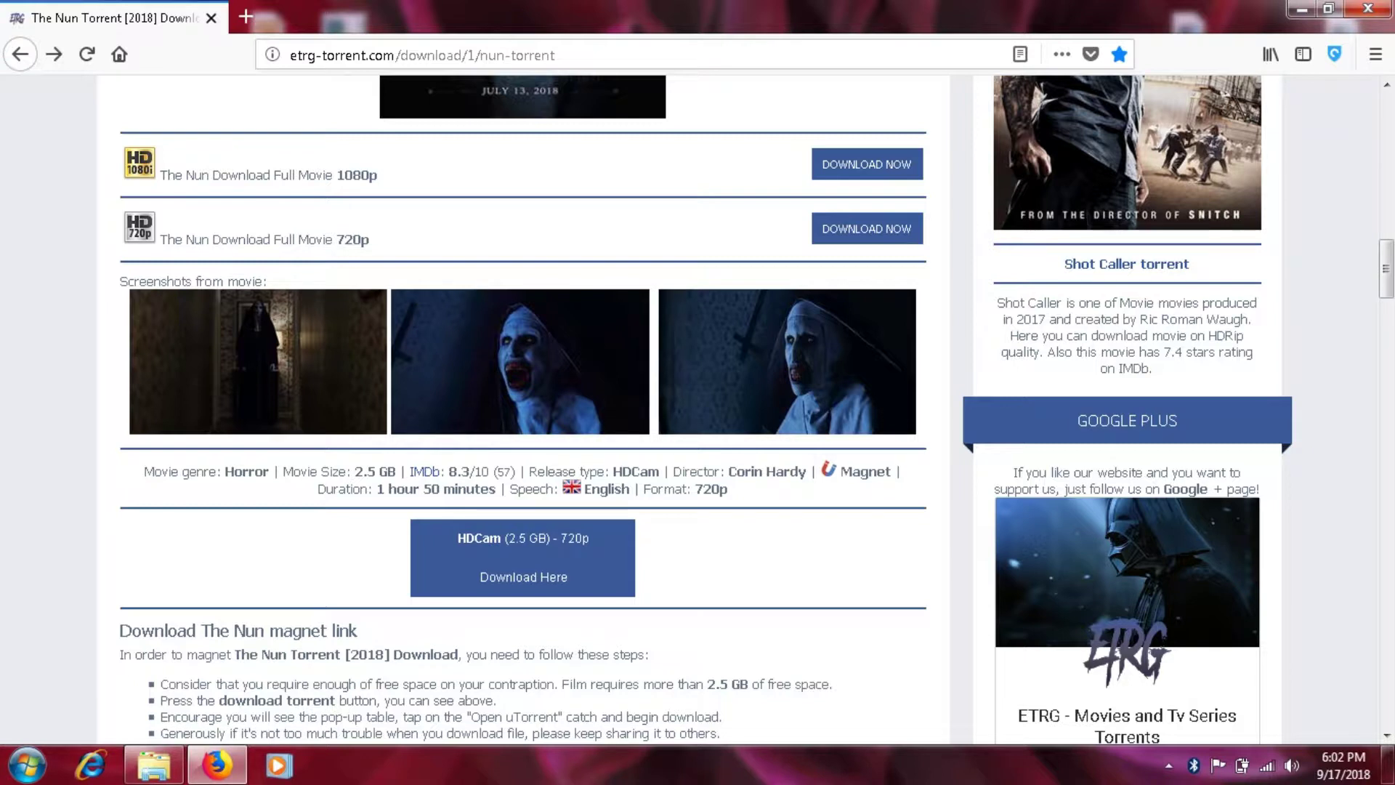
{"action": "scroll", "coordinate": [757, 409], "scroll_direction": "down", "scroll_amount": 2}
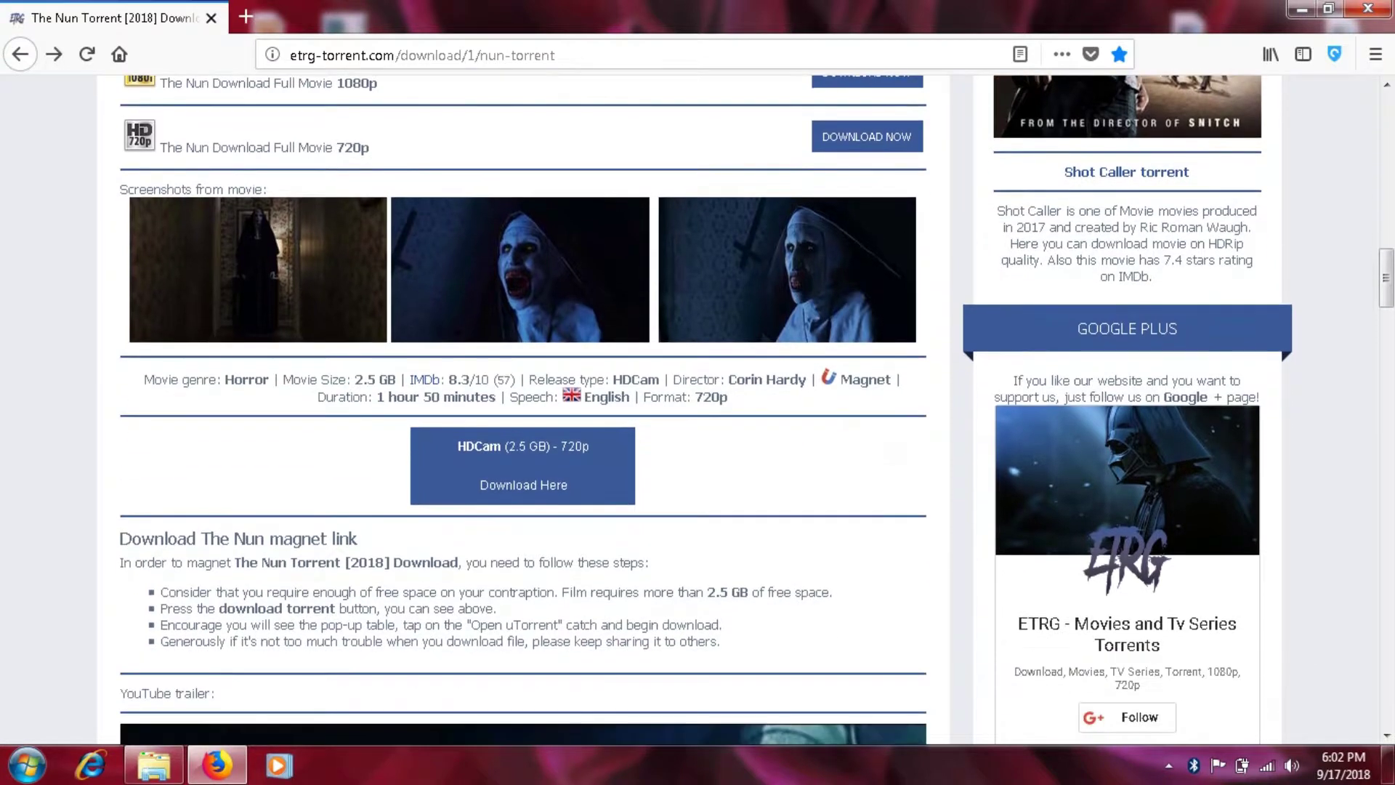
{"action": "left_click", "coordinate": [523, 484]}
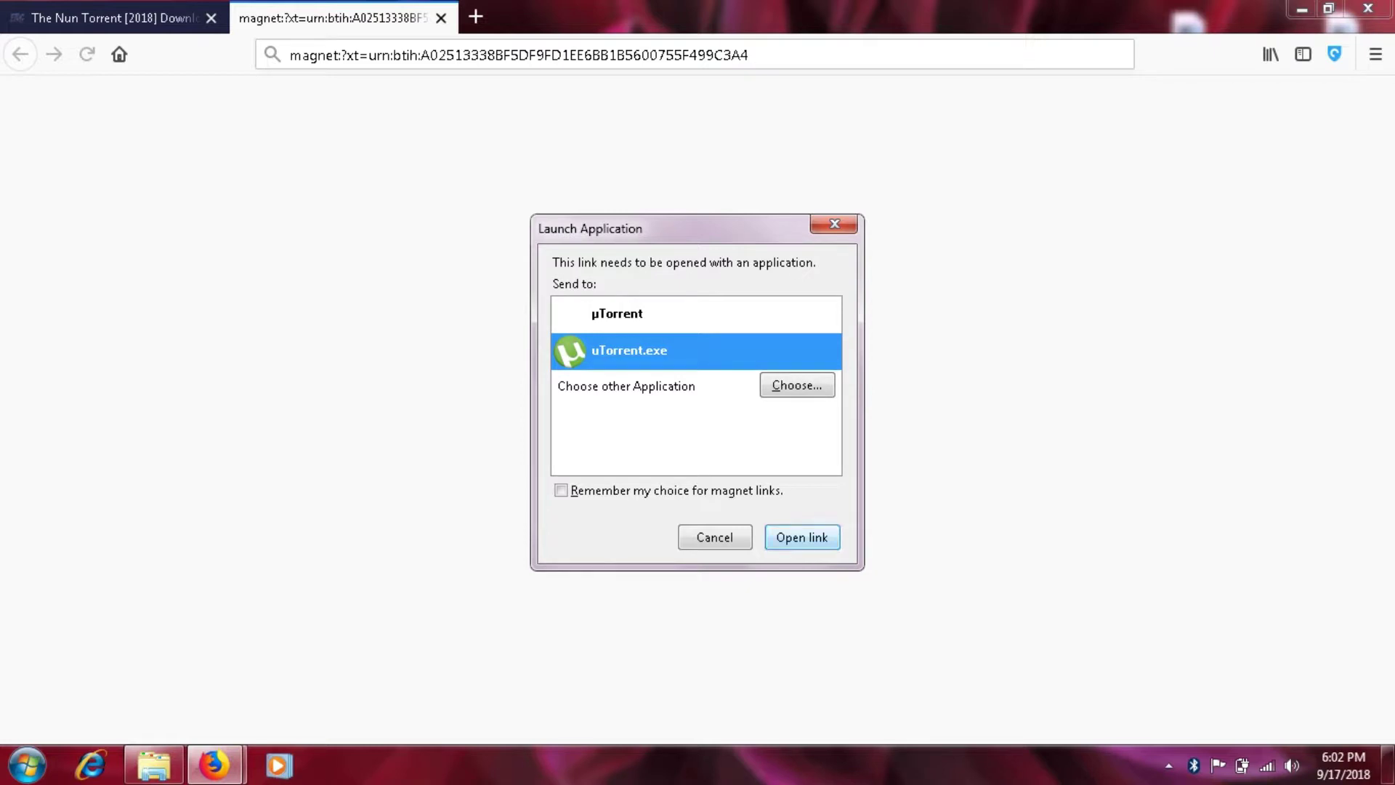
Open the magnet link with uTorrent.exe, allow it to run, and add The Nun torrent with the default options
{"action": "left_click", "coordinate": [802, 538]}
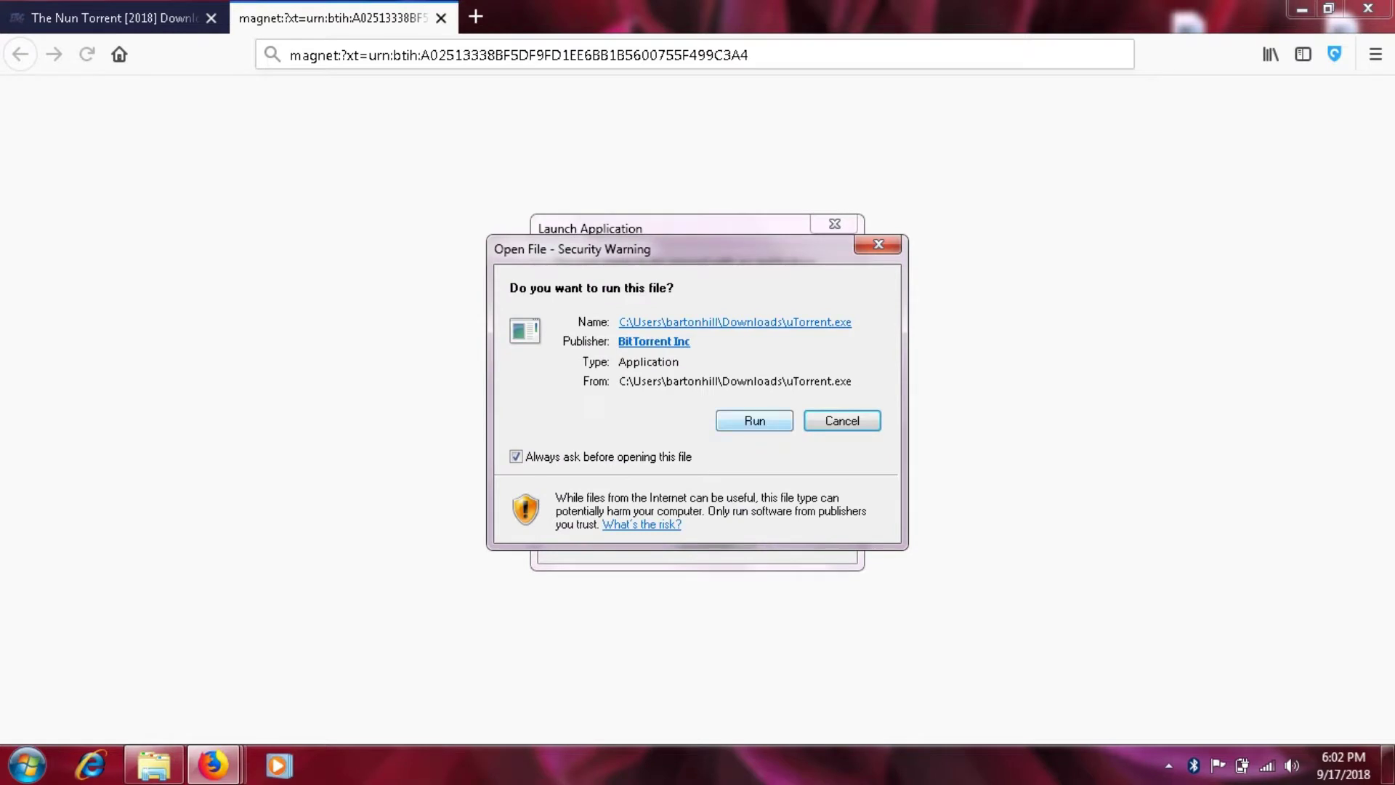
{"action": "left_click", "coordinate": [754, 420]}
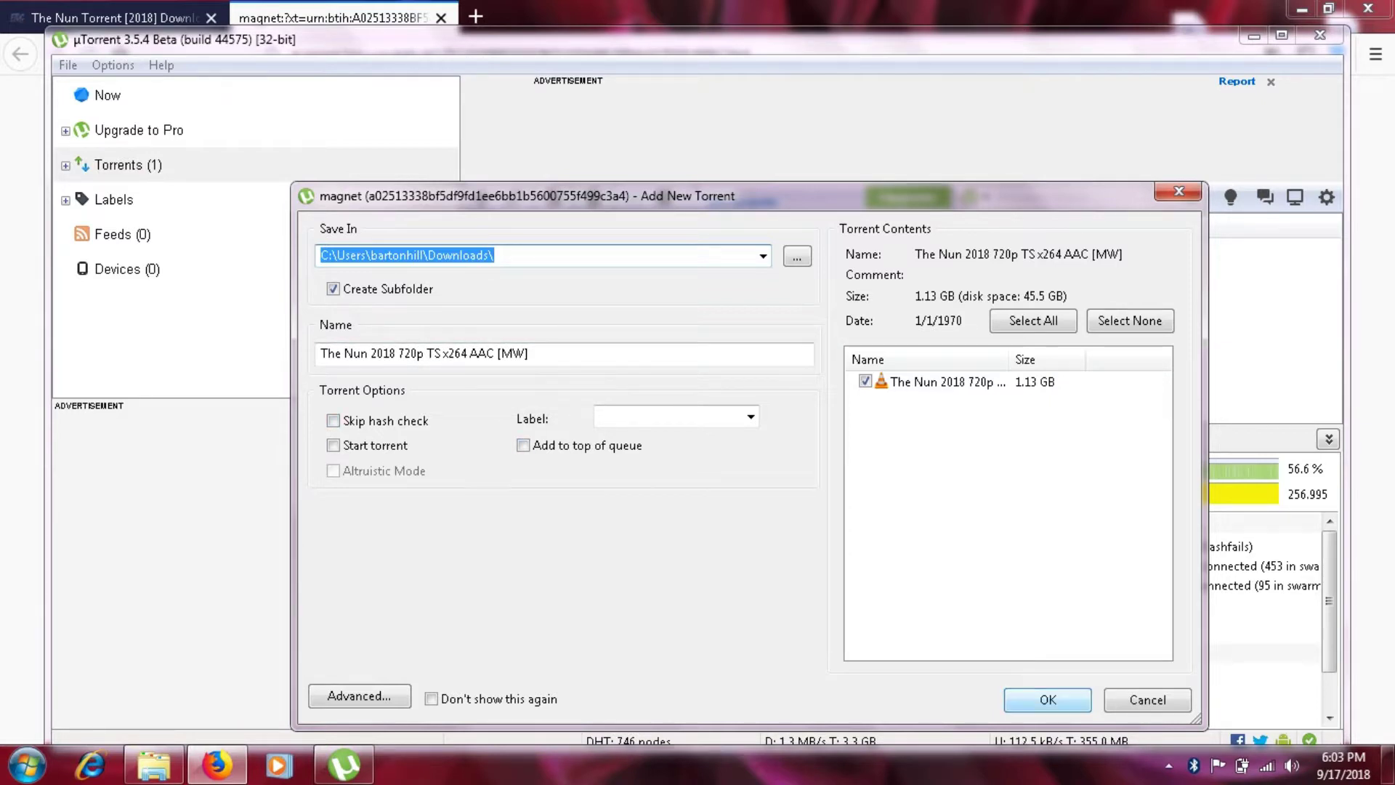
{"action": "key", "text": "Return"}
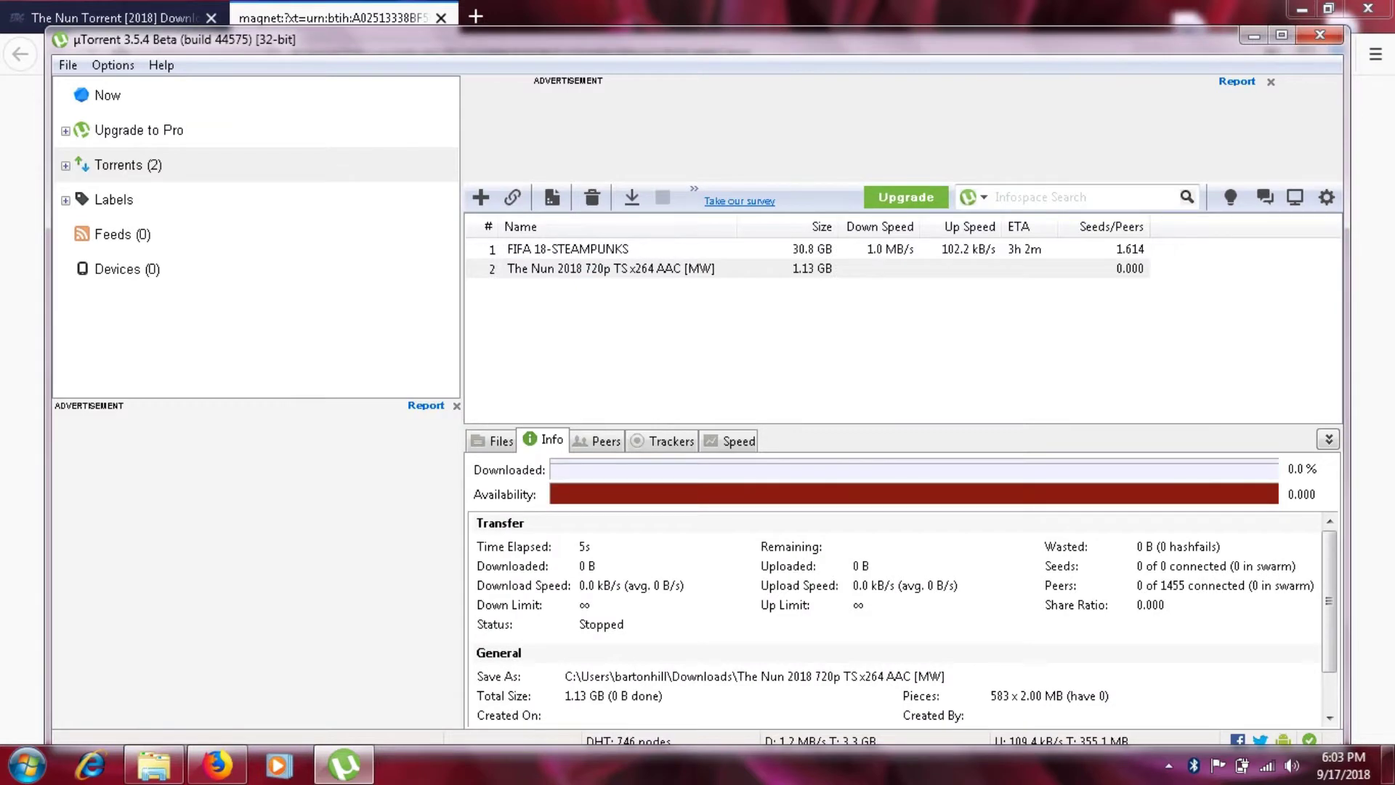
Pause the FIFA 18-STEAMPUNKS download in µTorrent's torrent list
{"action": "left_click", "coordinate": [128, 165]}
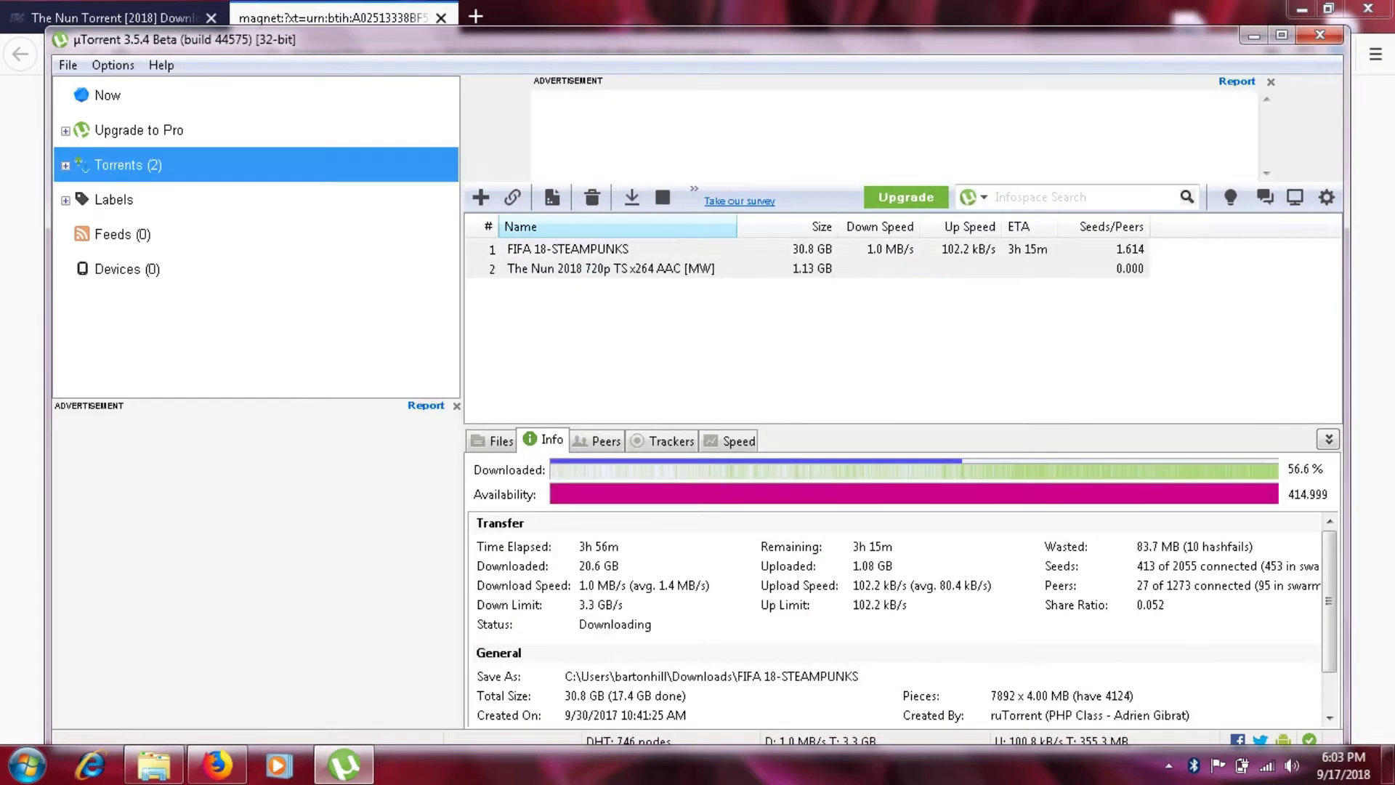
{"action": "left_click", "coordinate": [567, 249]}
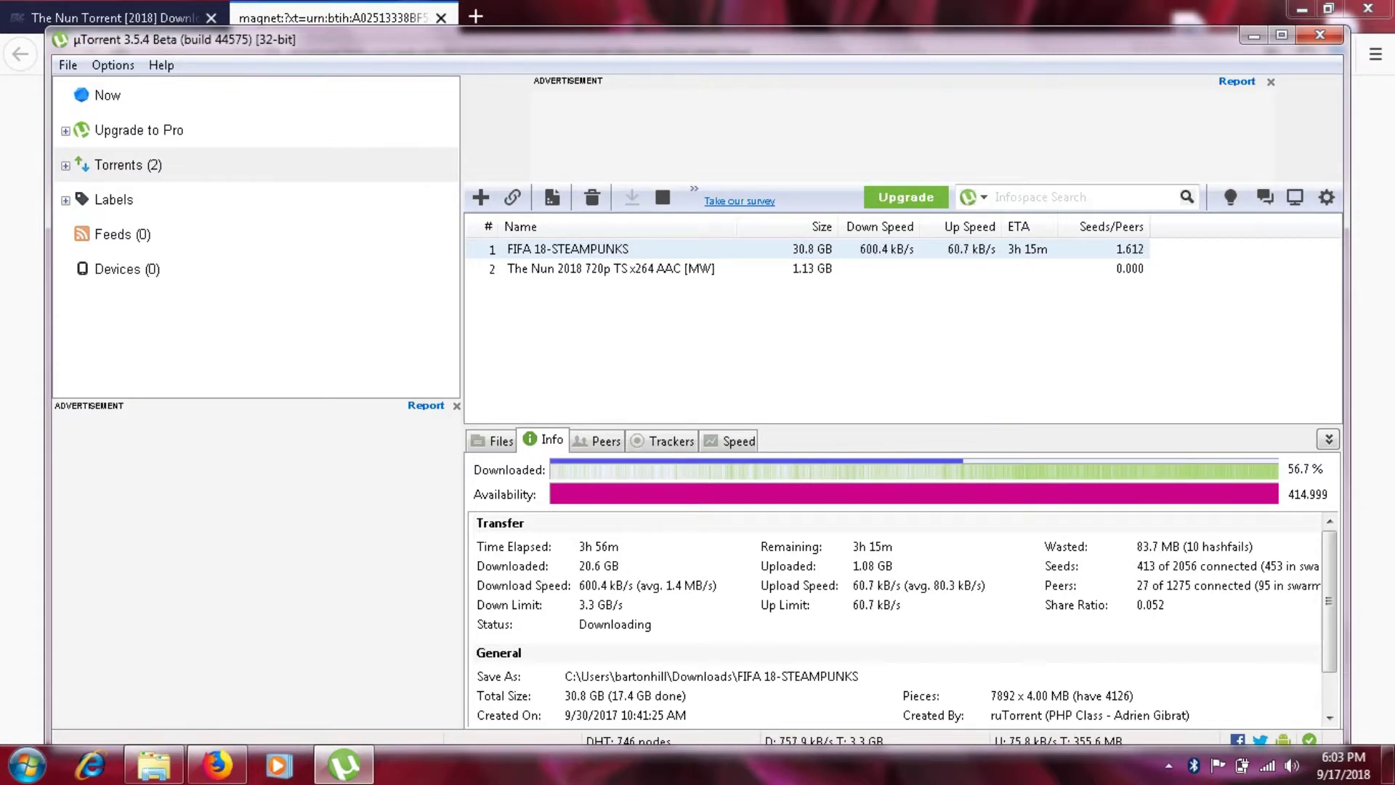
{"action": "right_click", "coordinate": [558, 249]}
{"action": "key", "text": "Escape"}
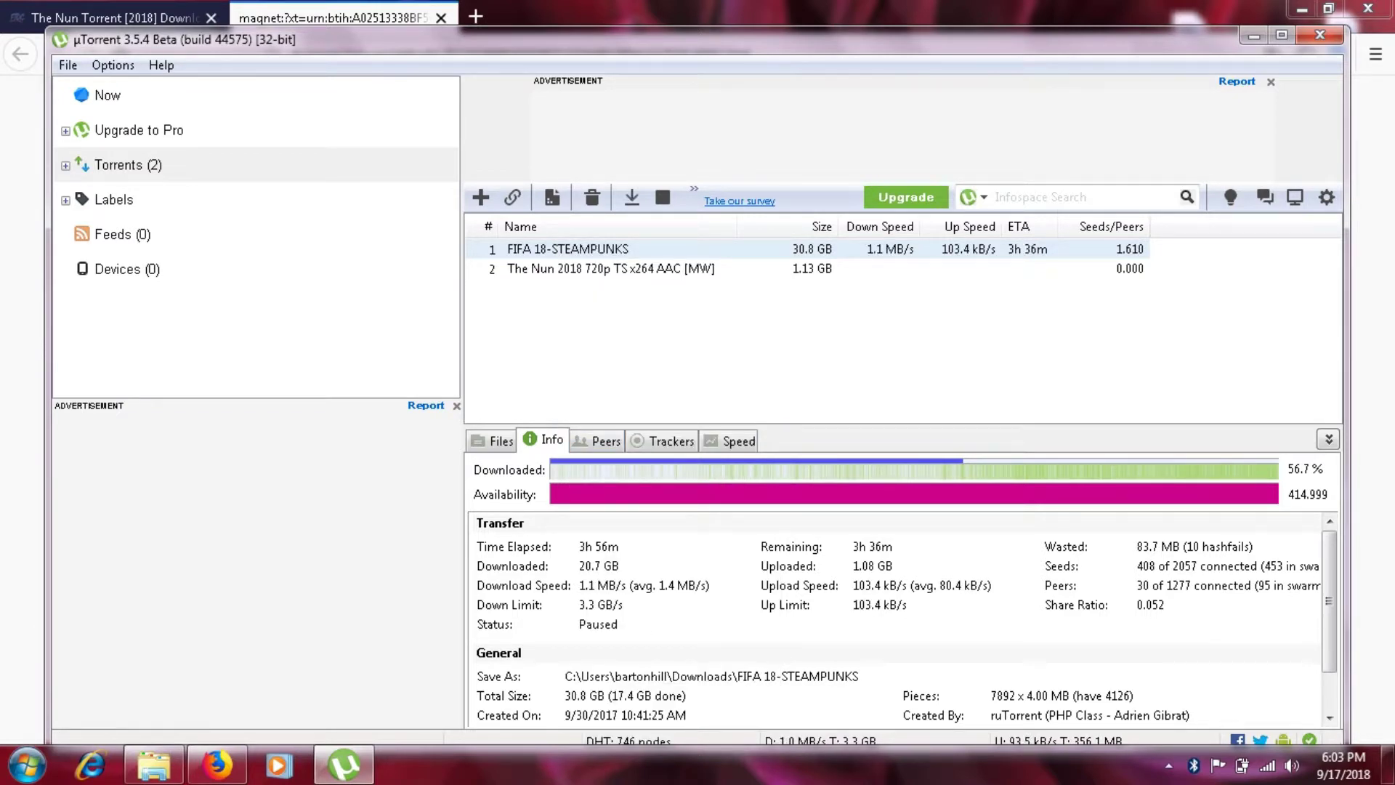
Close The Nun's torrent properties without changes and stop the FIFA 18-STEAMPUNKS download
{"action": "left_click", "coordinate": [611, 268]}
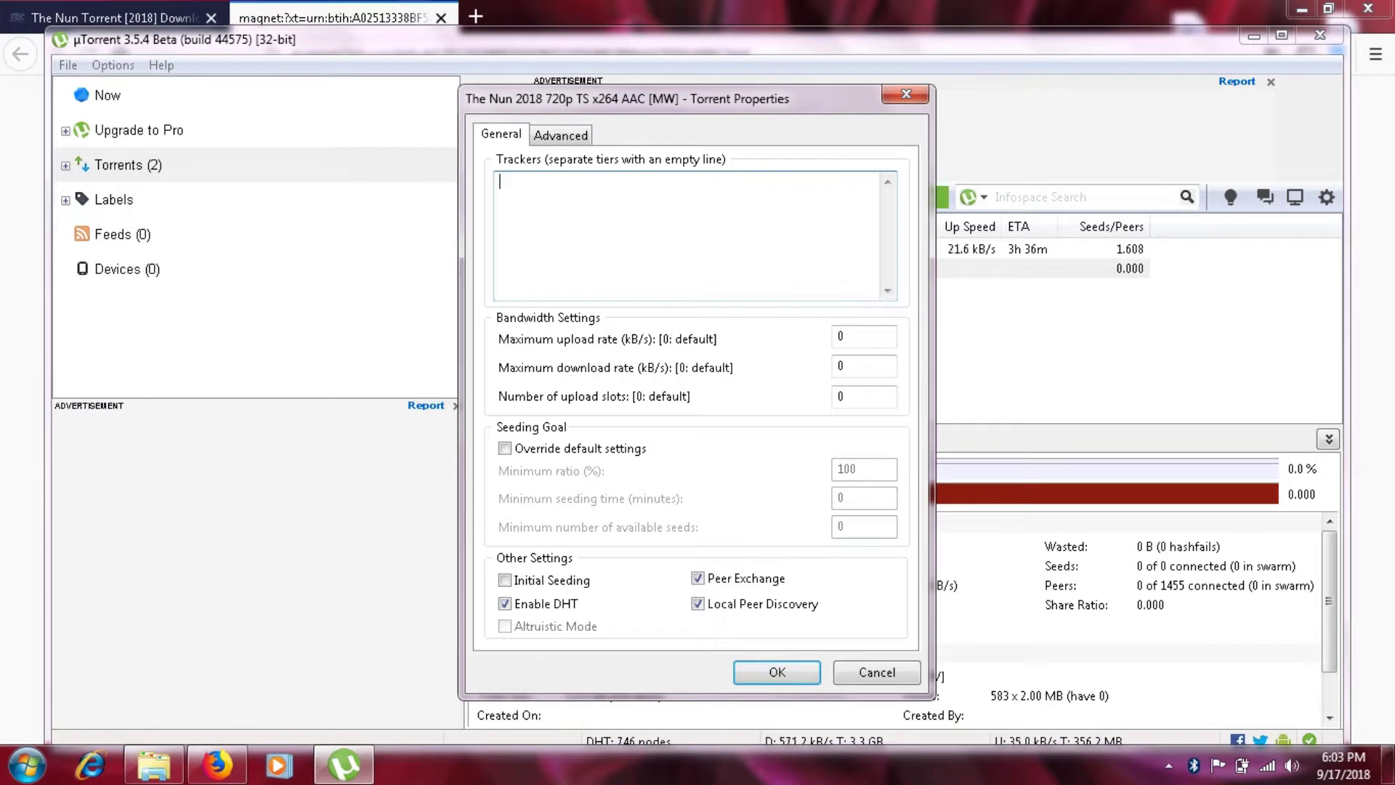
{"action": "key", "text": "Escape"}
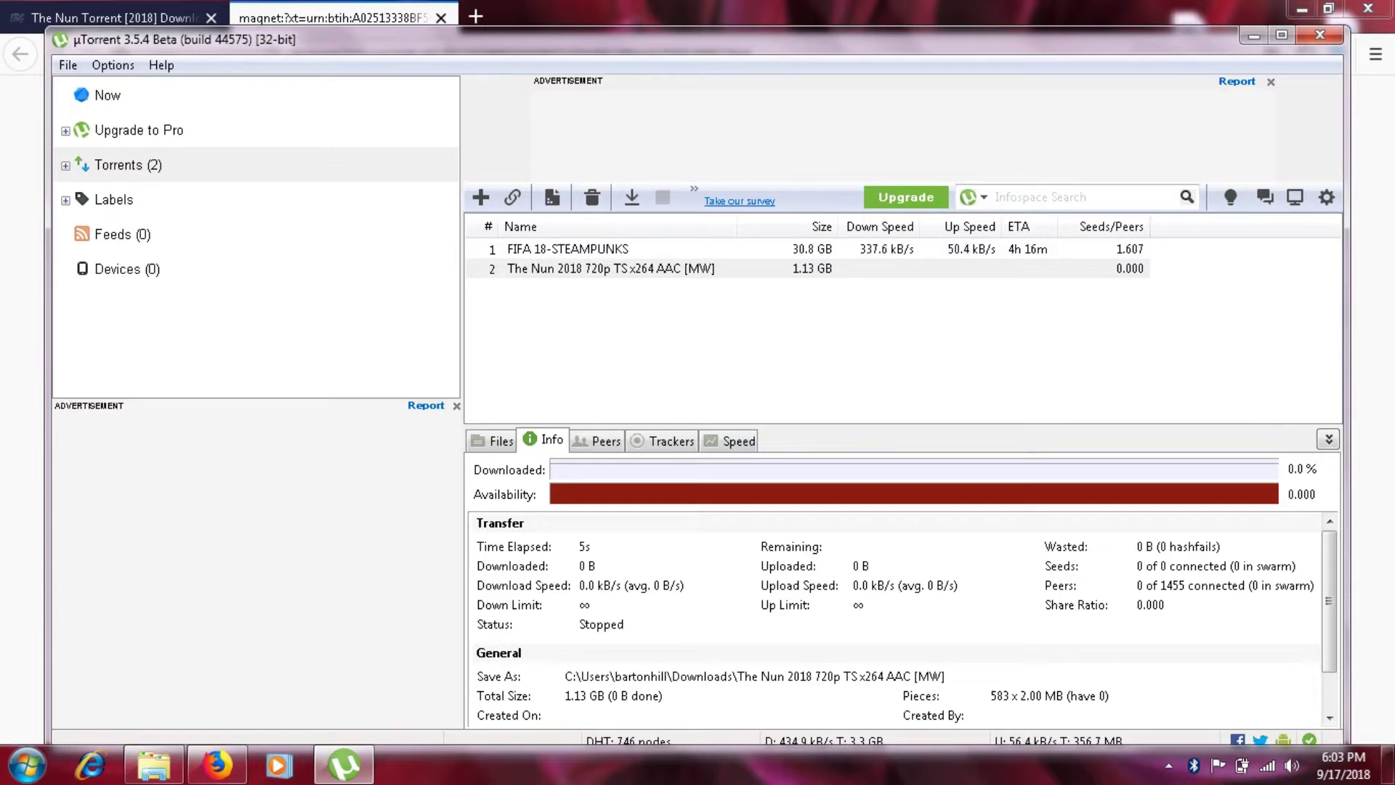
{"action": "right_click", "coordinate": [776, 249]}
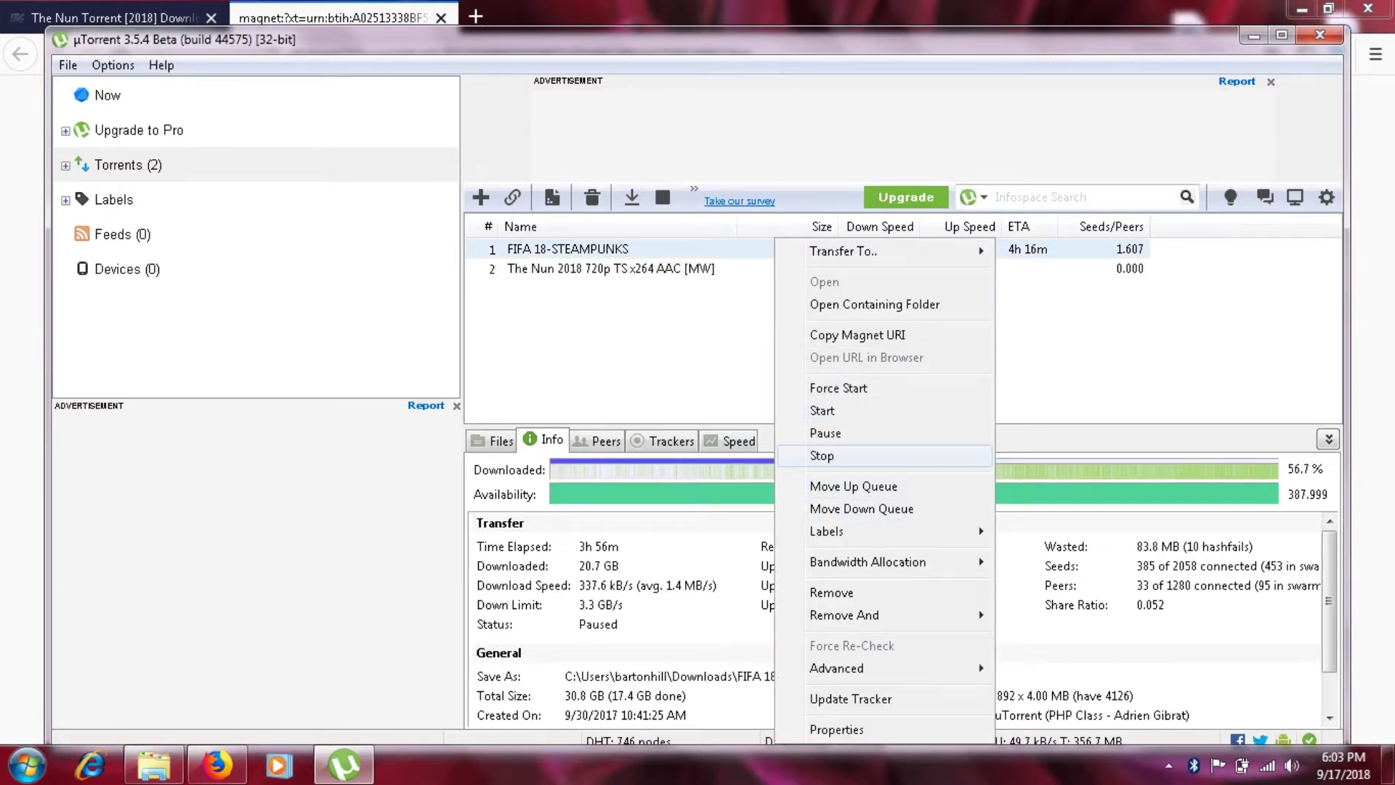
{"action": "left_click", "coordinate": [822, 456]}
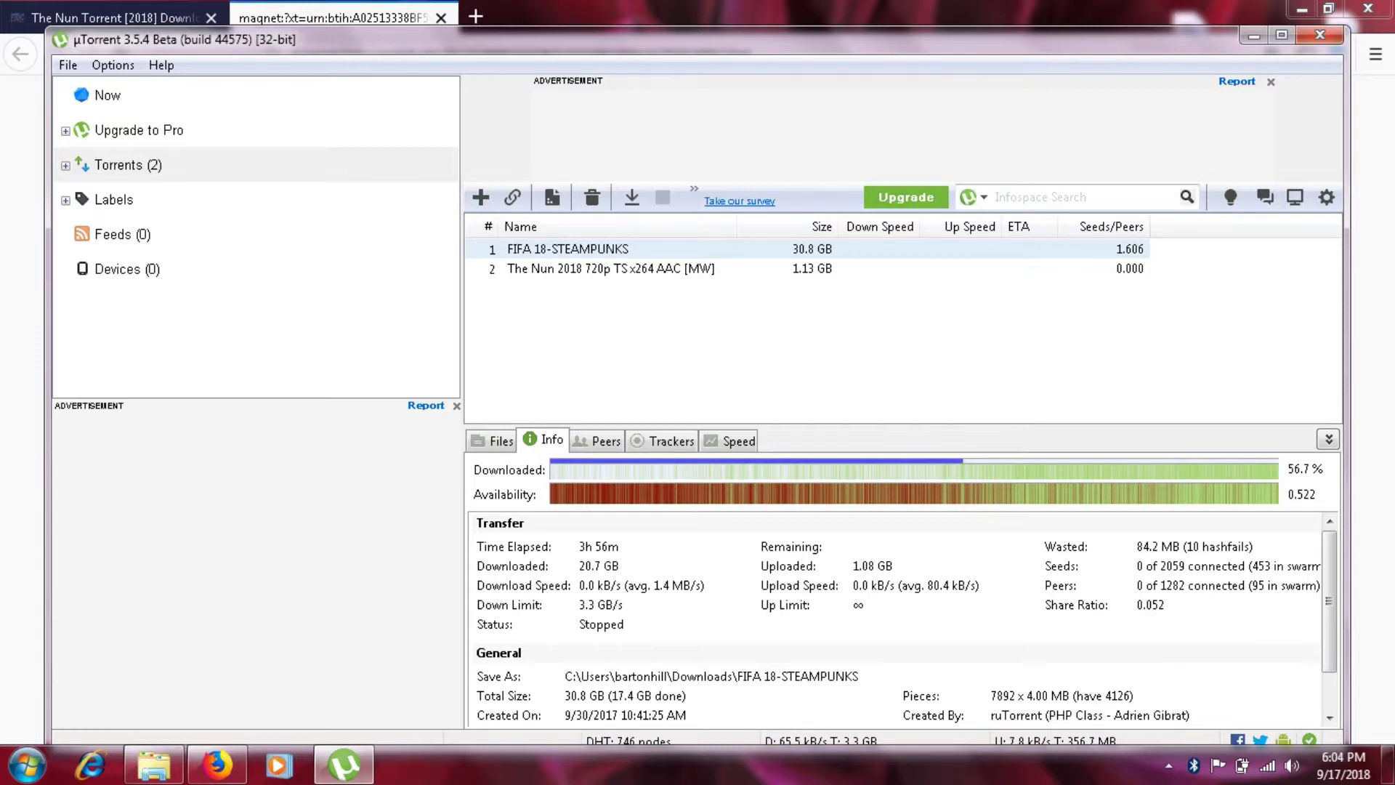
Start the download of The Nun 2018 720p TS x264 AAC [MW] and display the download speed graph
{"action": "left_click", "coordinate": [610, 268]}
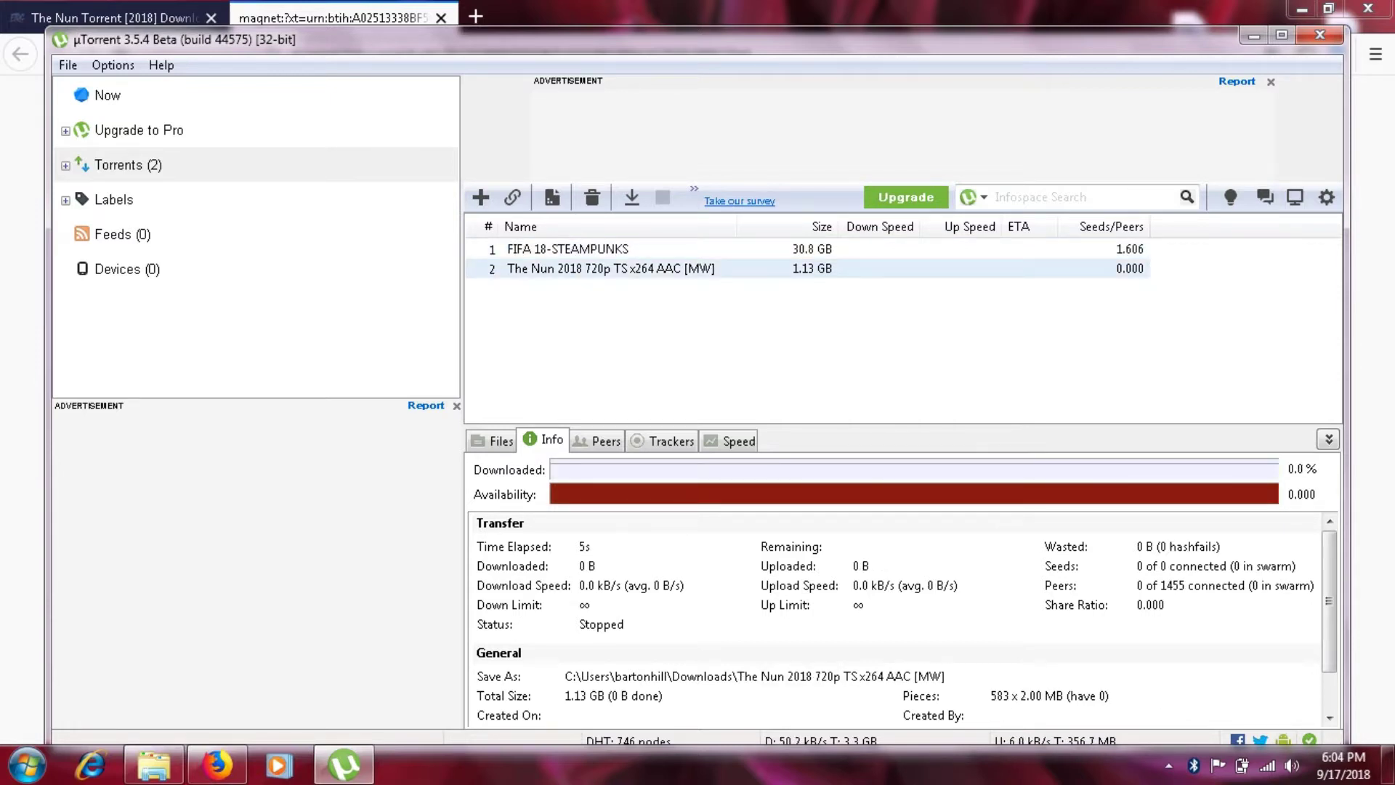
{"action": "right_click", "coordinate": [760, 268]}
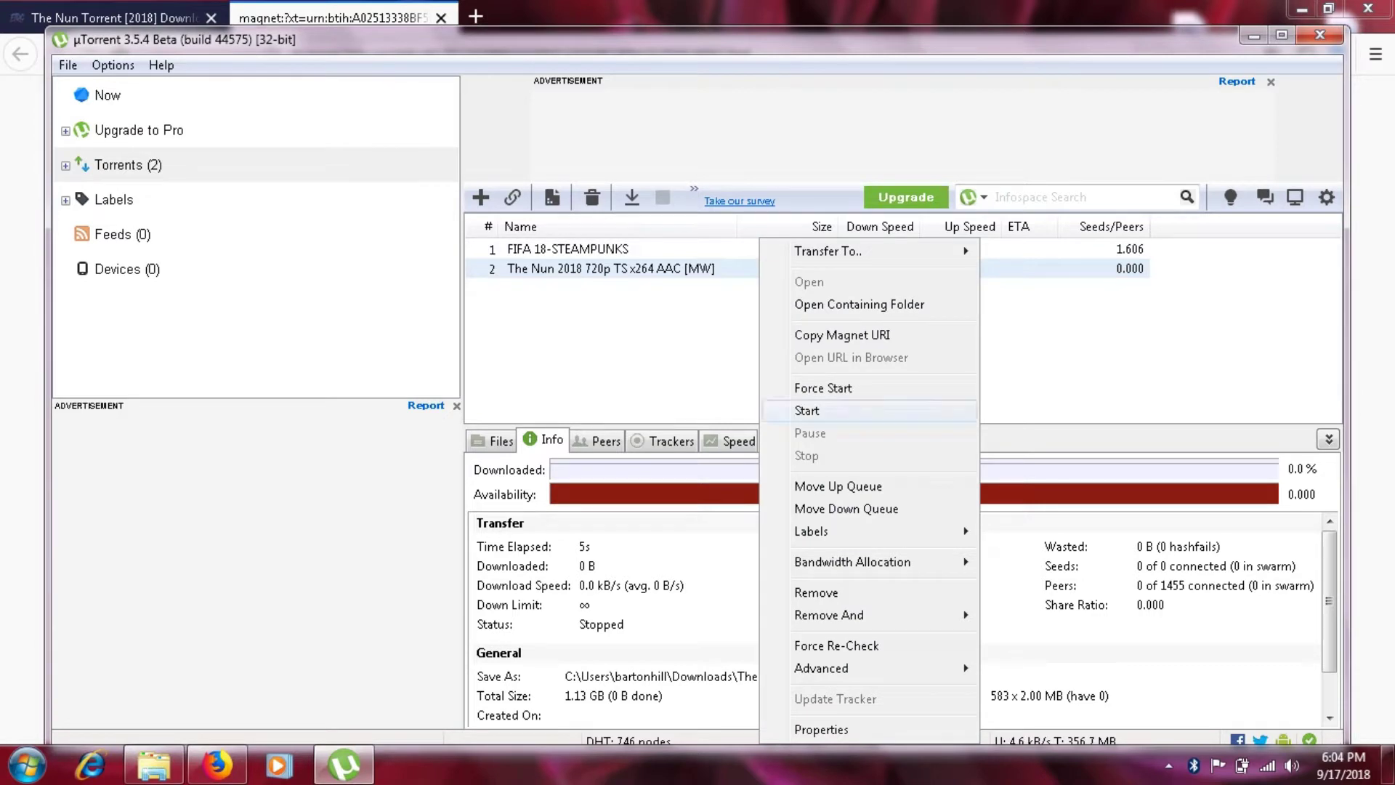
{"action": "left_click", "coordinate": [806, 410]}
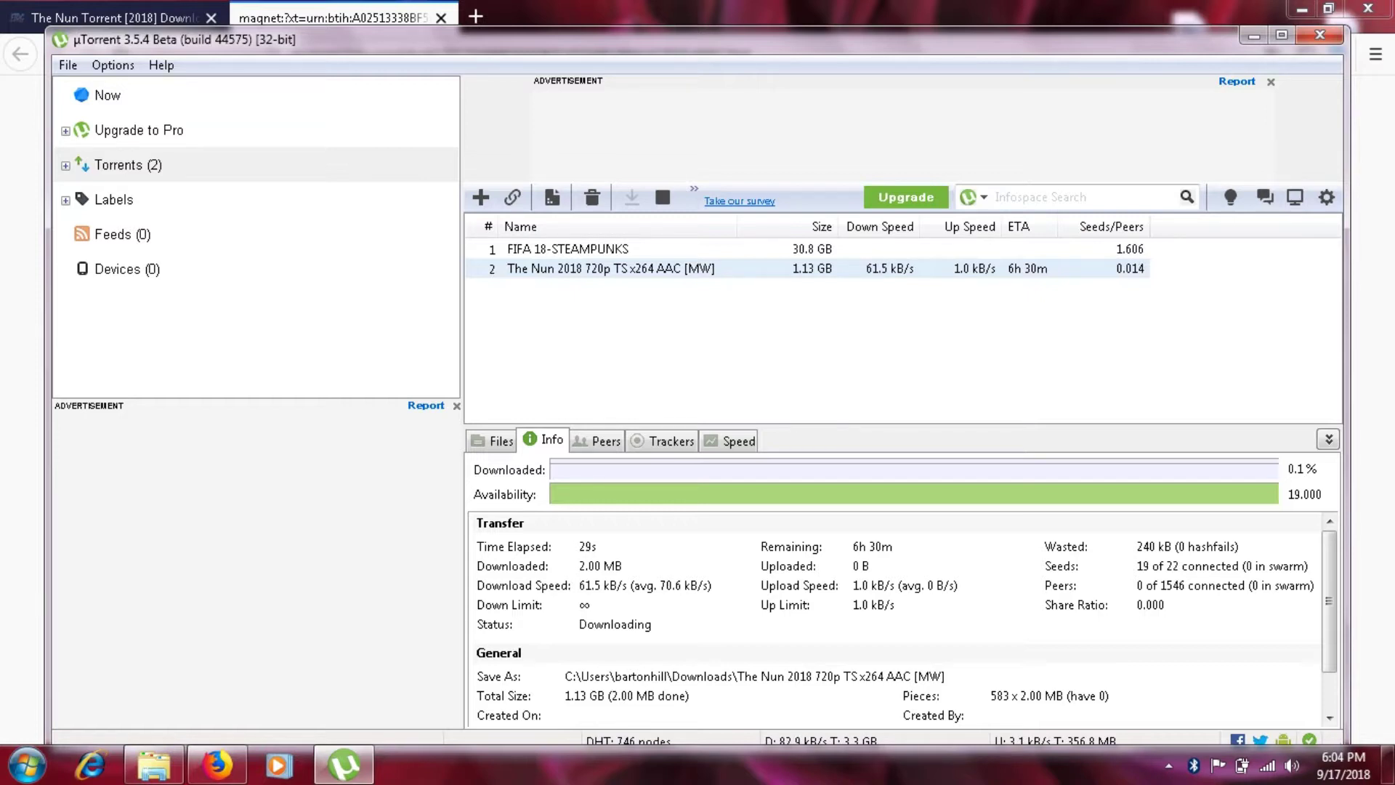
{"action": "left_click", "coordinate": [730, 441]}
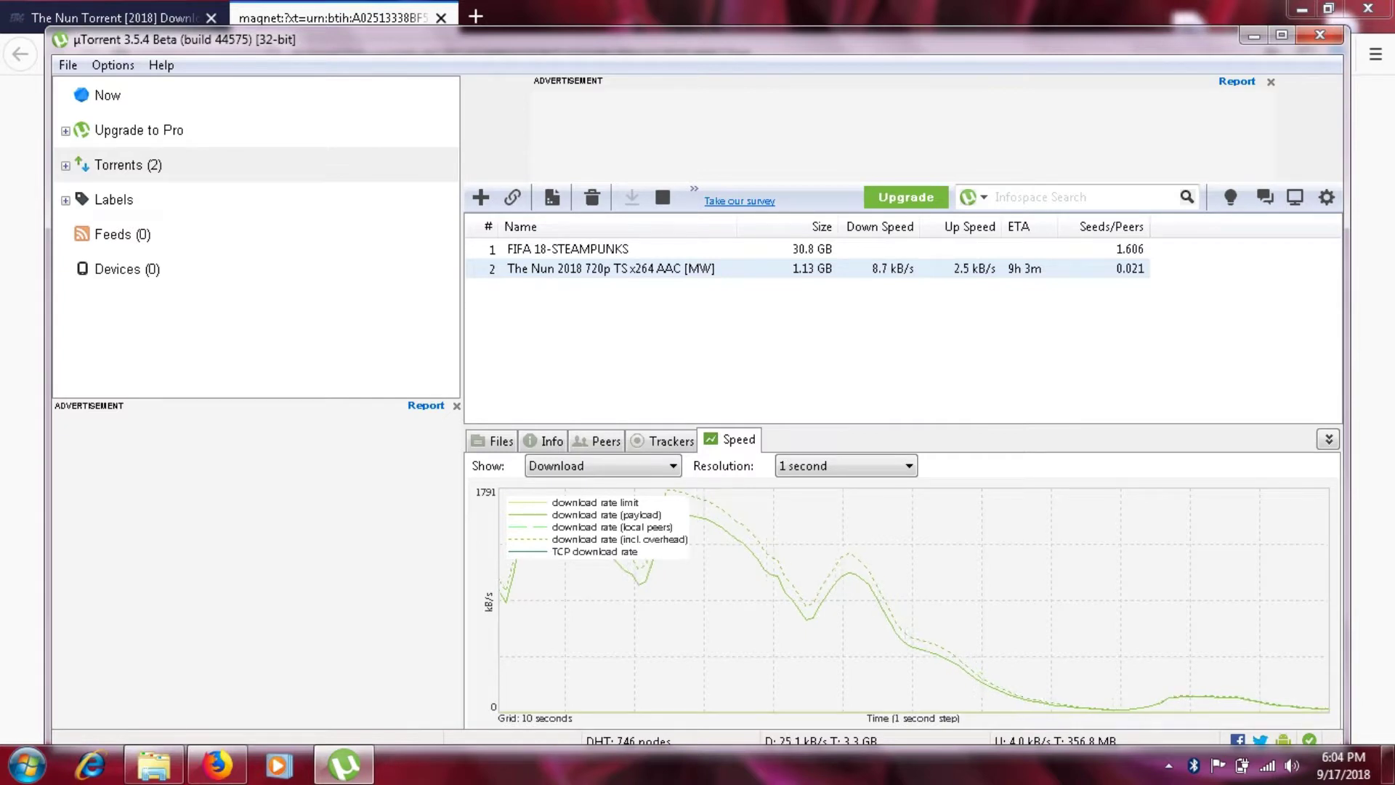
Start the FIFA 18-STEAMPUNKS download again and check its files, transfer info and download speed graph
{"action": "left_click", "coordinate": [779, 250]}
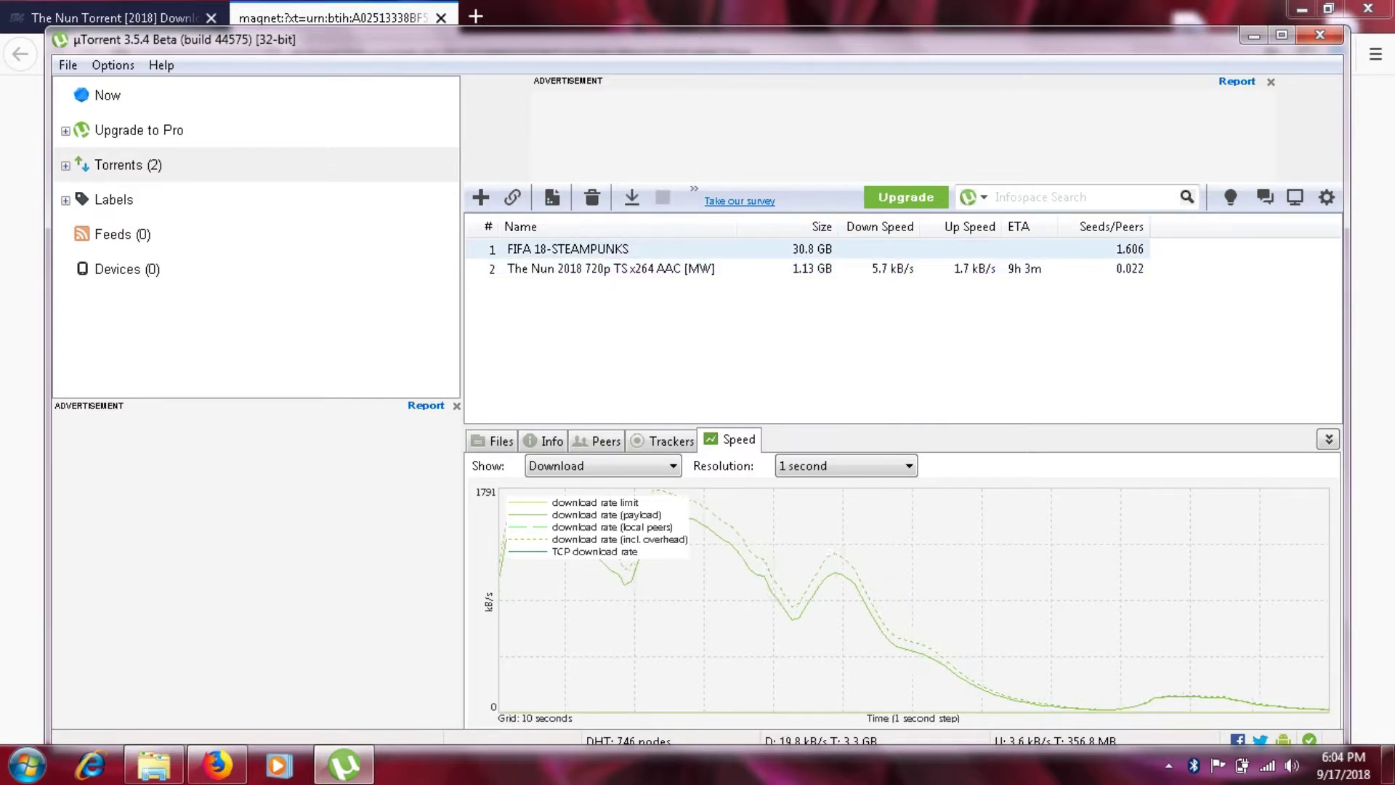
{"action": "right_click", "coordinate": [779, 250]}
{"action": "left_click", "coordinate": [828, 410]}
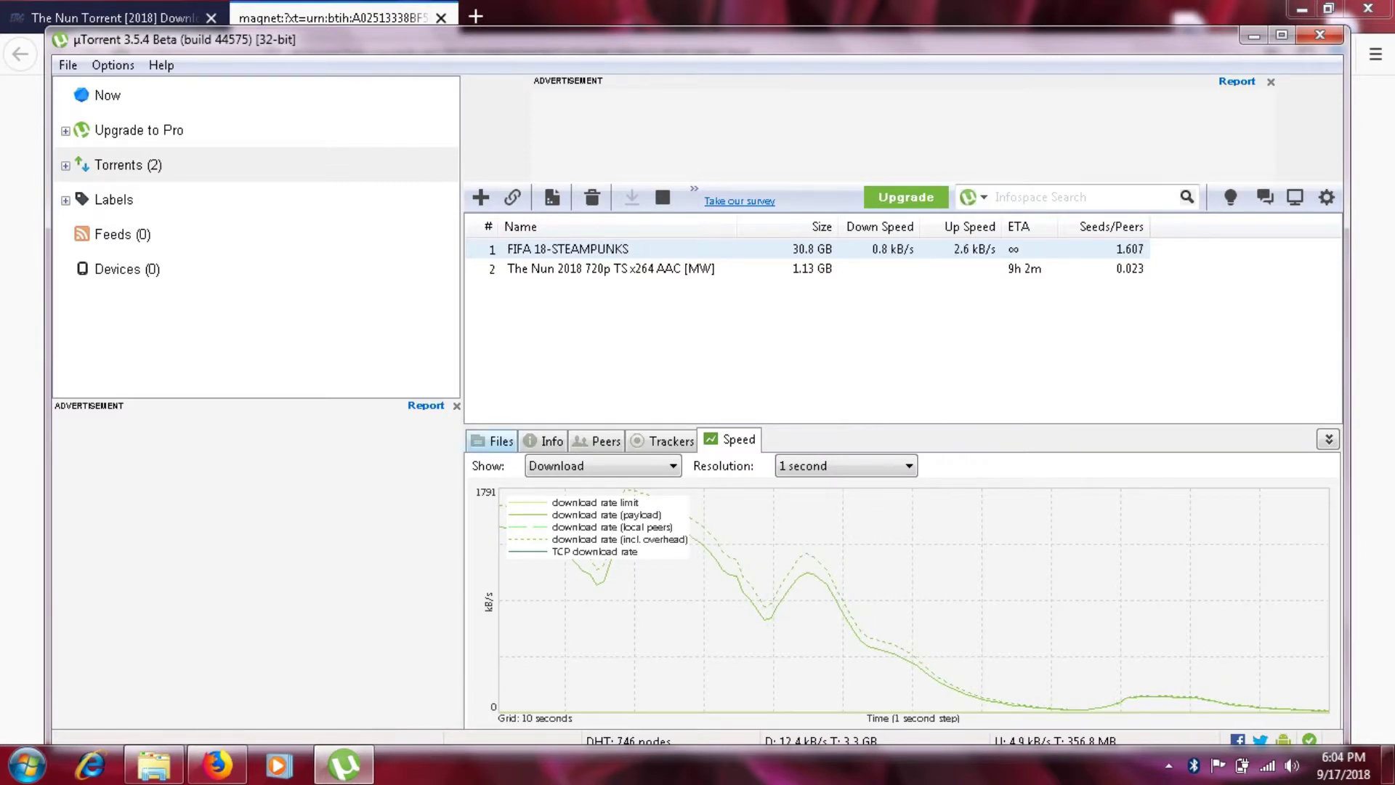
{"action": "left_click", "coordinate": [493, 441]}
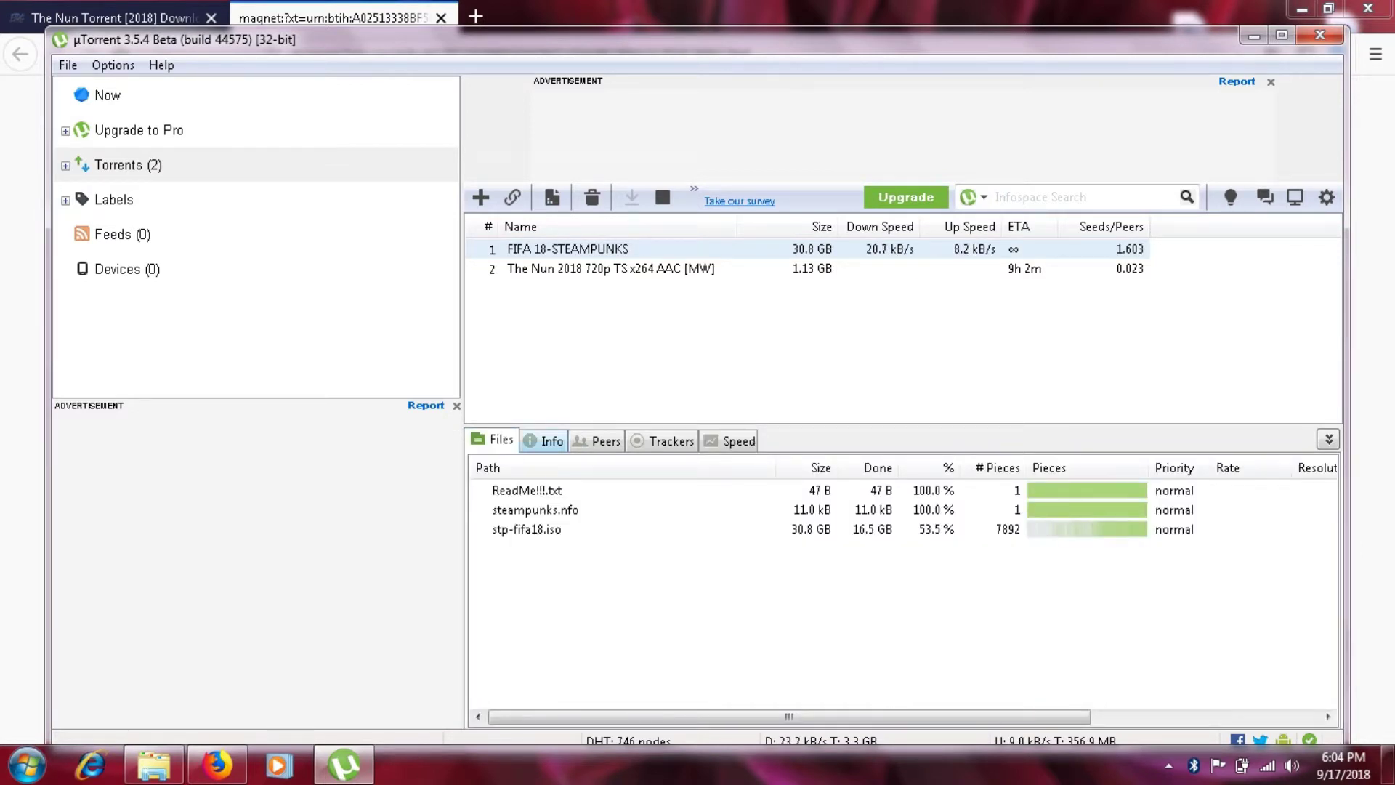
{"action": "left_click", "coordinate": [544, 441]}
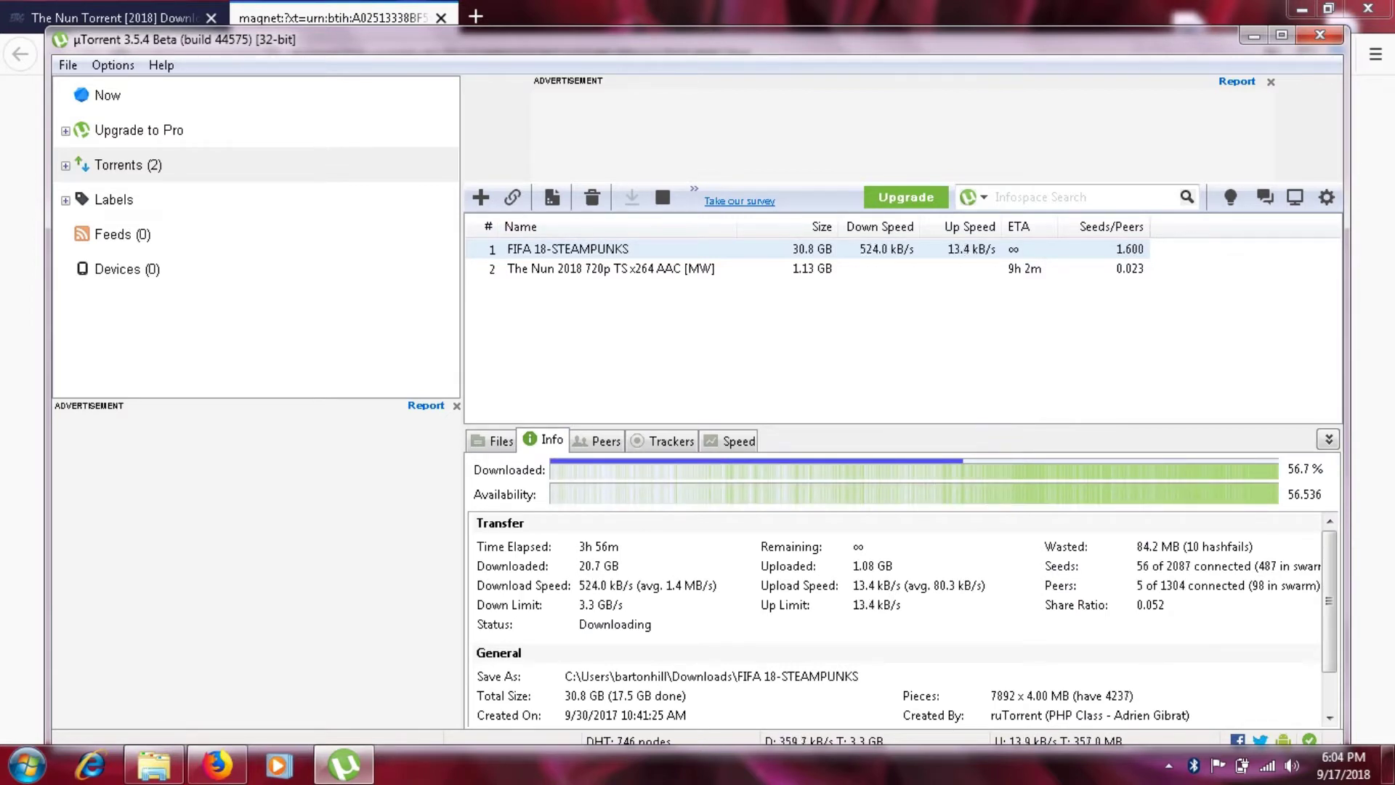
{"action": "left_click", "coordinate": [730, 441]}
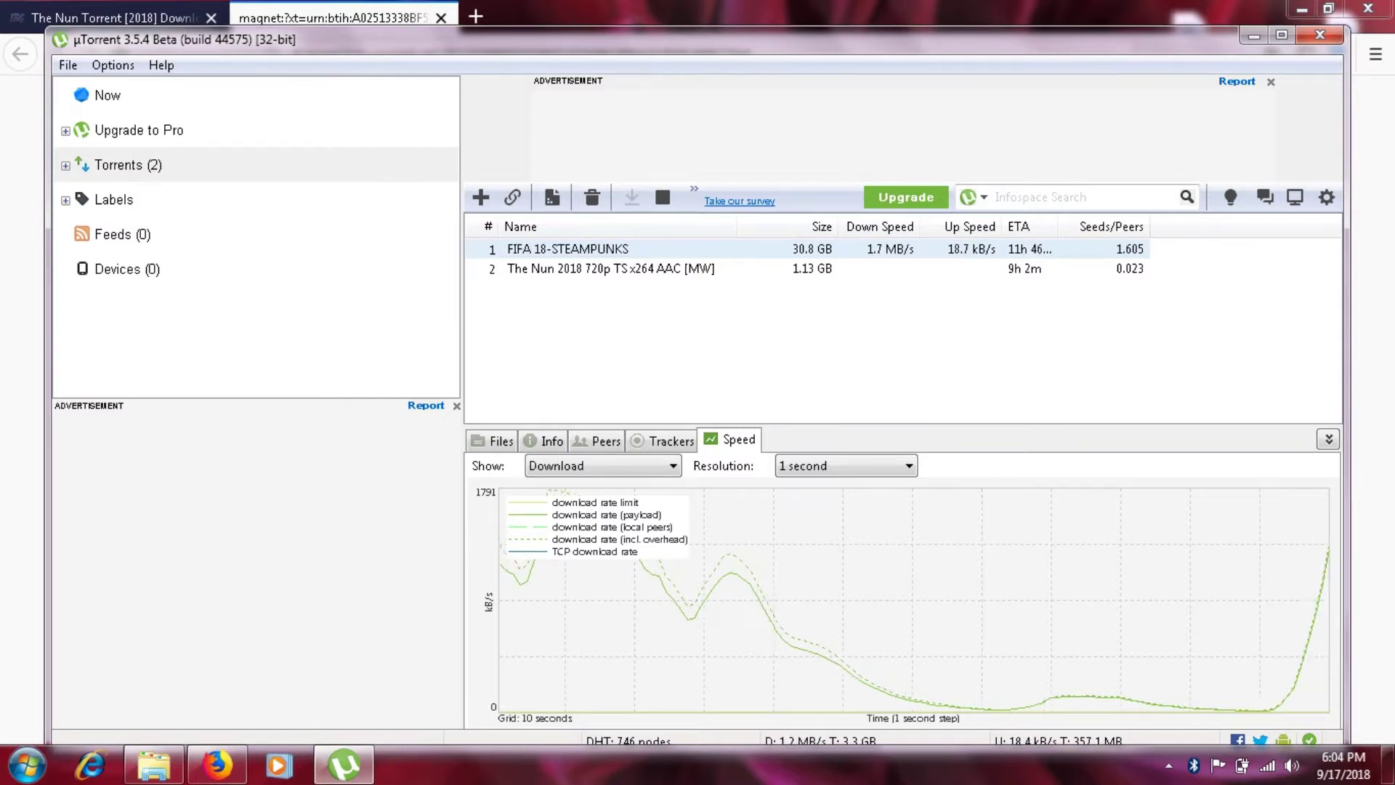
Maximize the µTorrent window and show the transfer info of The Nun torrent
{"action": "left_click", "coordinate": [610, 269]}
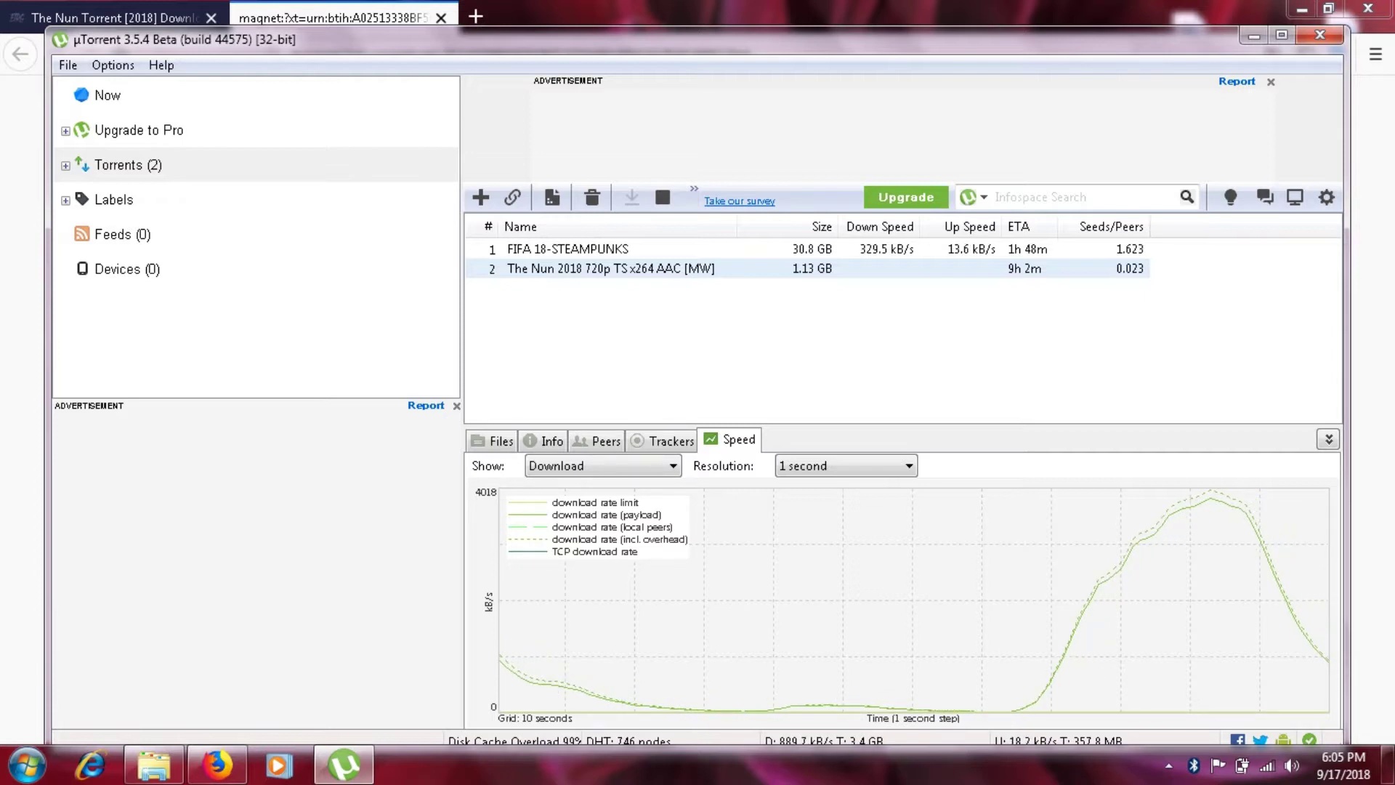
{"action": "left_click", "coordinate": [1281, 35]}
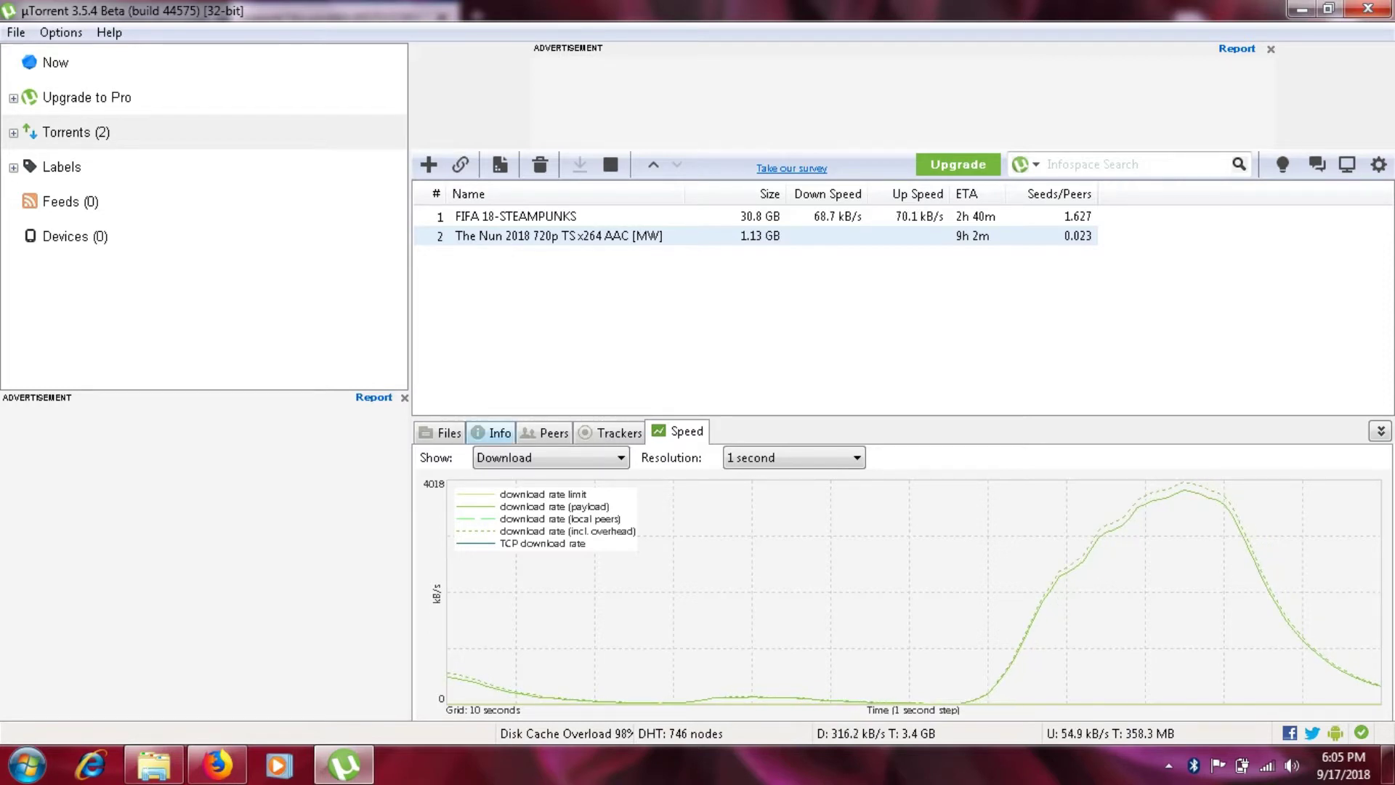
{"action": "left_click", "coordinate": [492, 432]}
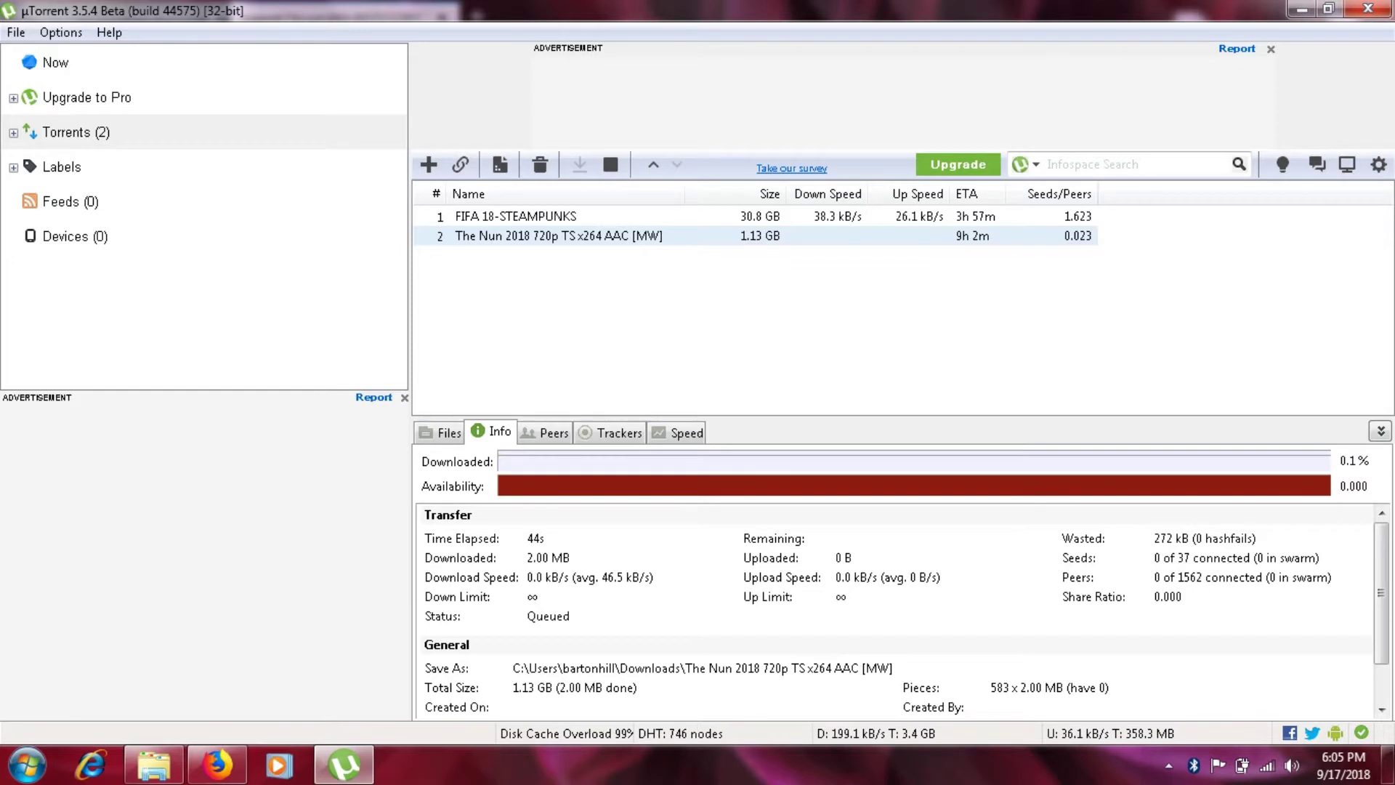
Move The Nun torrent up the download queue, above FIFA 18-STEAMPUNKS
{"action": "right_click", "coordinate": [761, 218]}
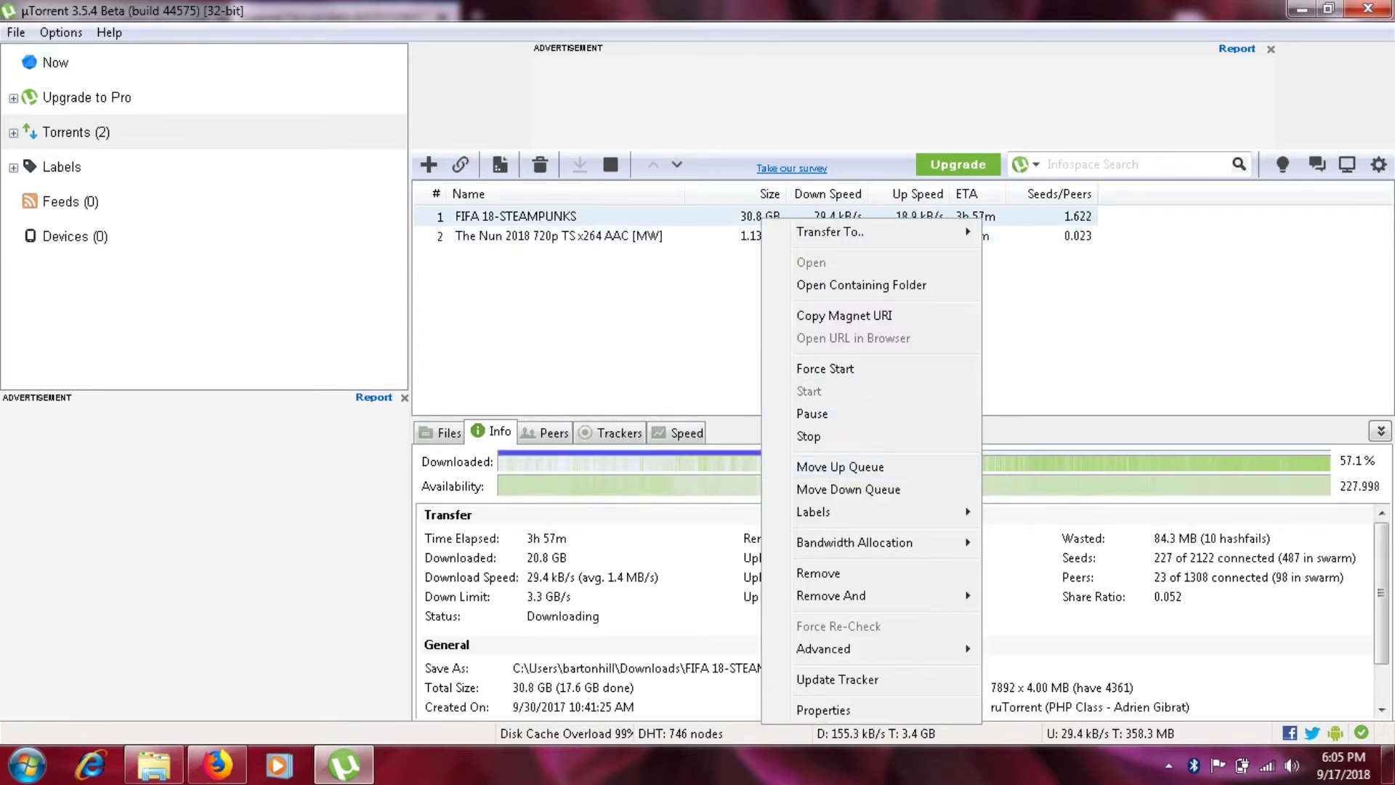
{"action": "double_click", "coordinate": [683, 236]}
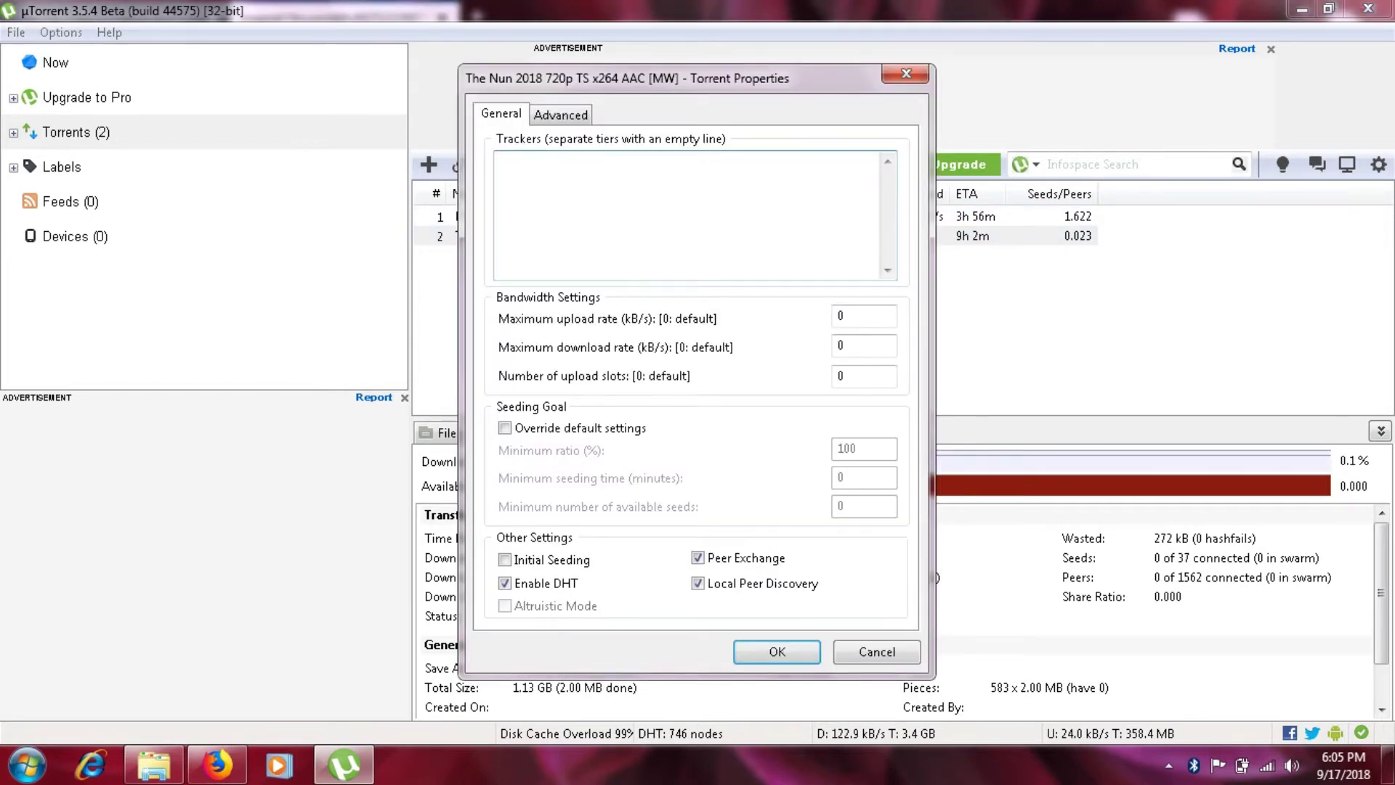
{"action": "left_click", "coordinate": [906, 74]}
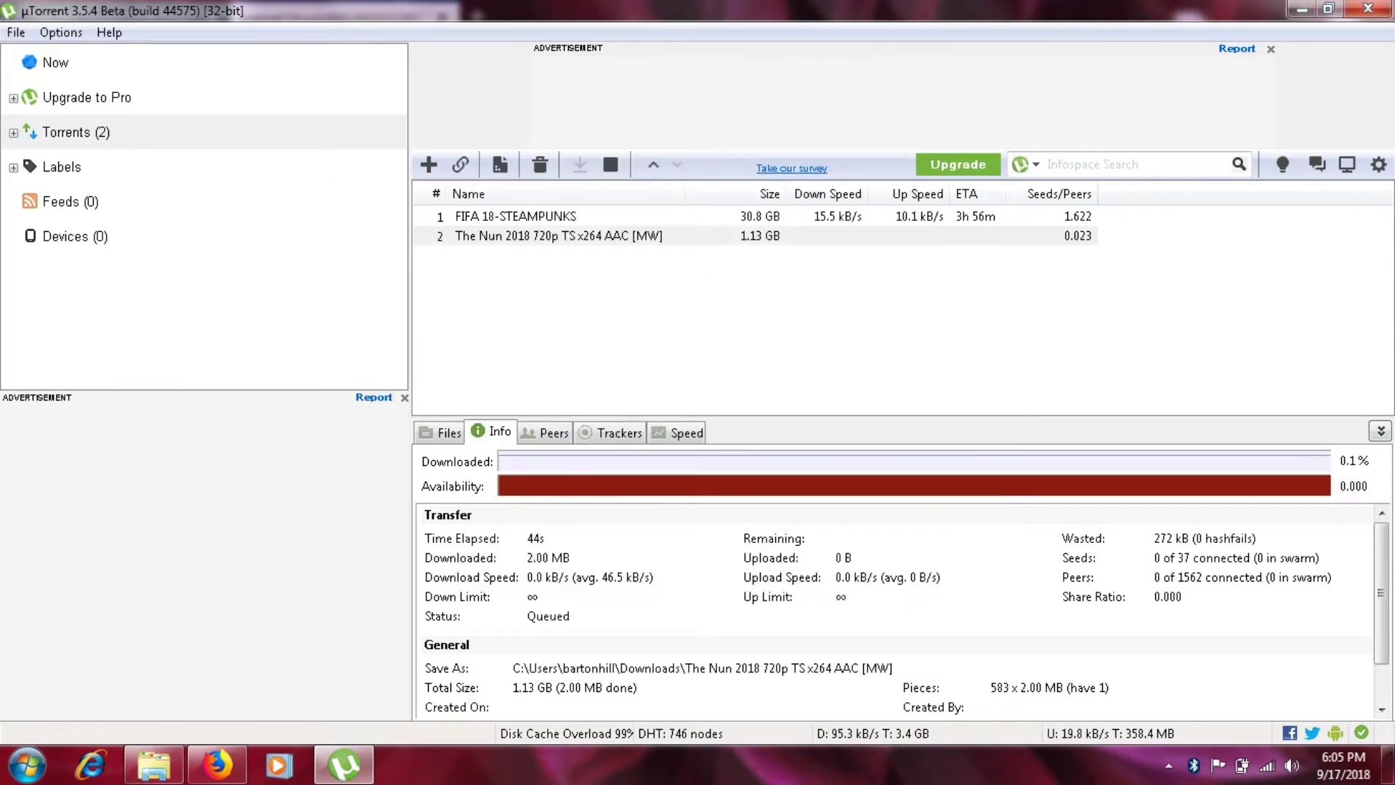
{"action": "right_click", "coordinate": [753, 236]}
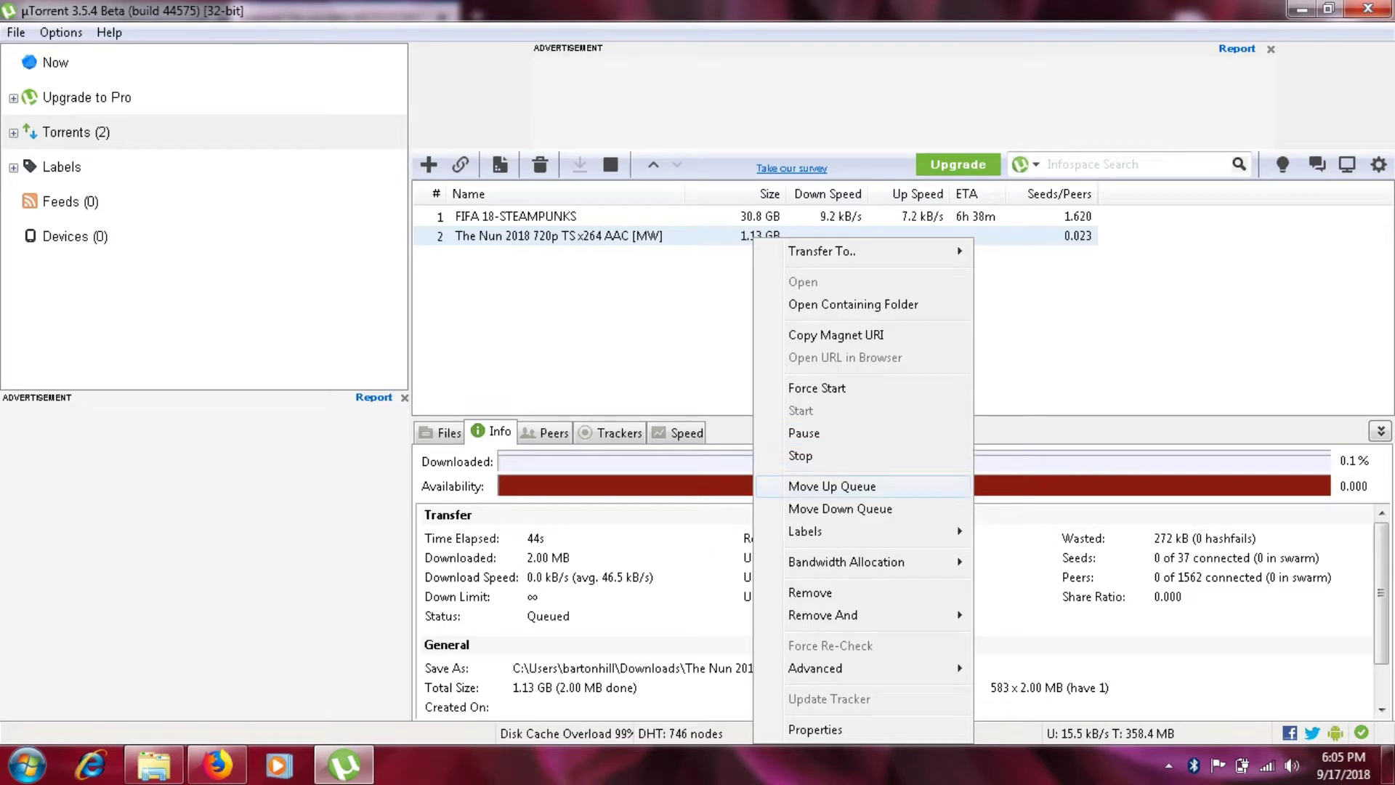
{"action": "left_click", "coordinate": [832, 486]}
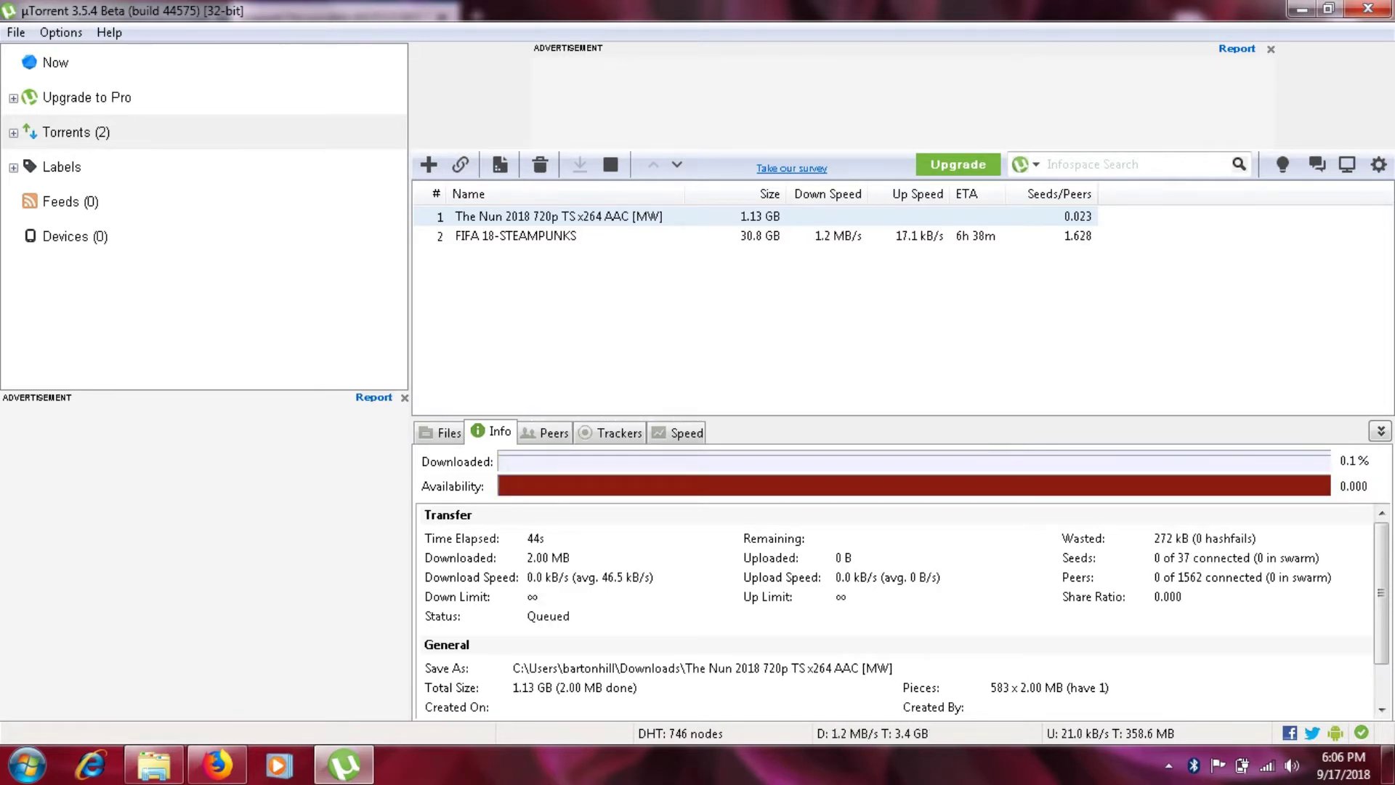
Pause the FIFA 18-STEAMPUNKS torrent and clear the selection in the torrent list
{"action": "left_click", "coordinate": [515, 237]}
{"action": "right_click", "coordinate": [748, 236]}
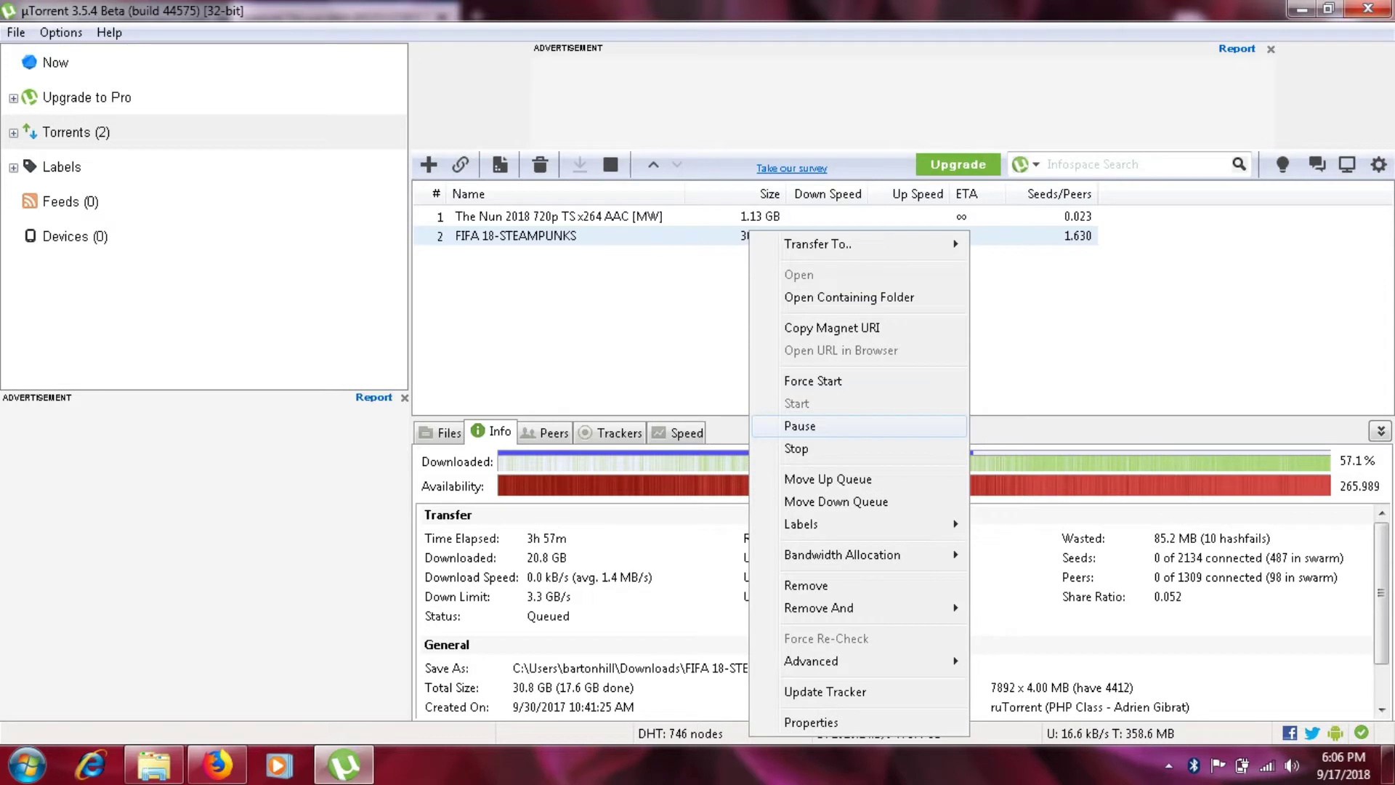
{"action": "left_click", "coordinate": [791, 426]}
{"action": "left_click", "coordinate": [734, 312]}
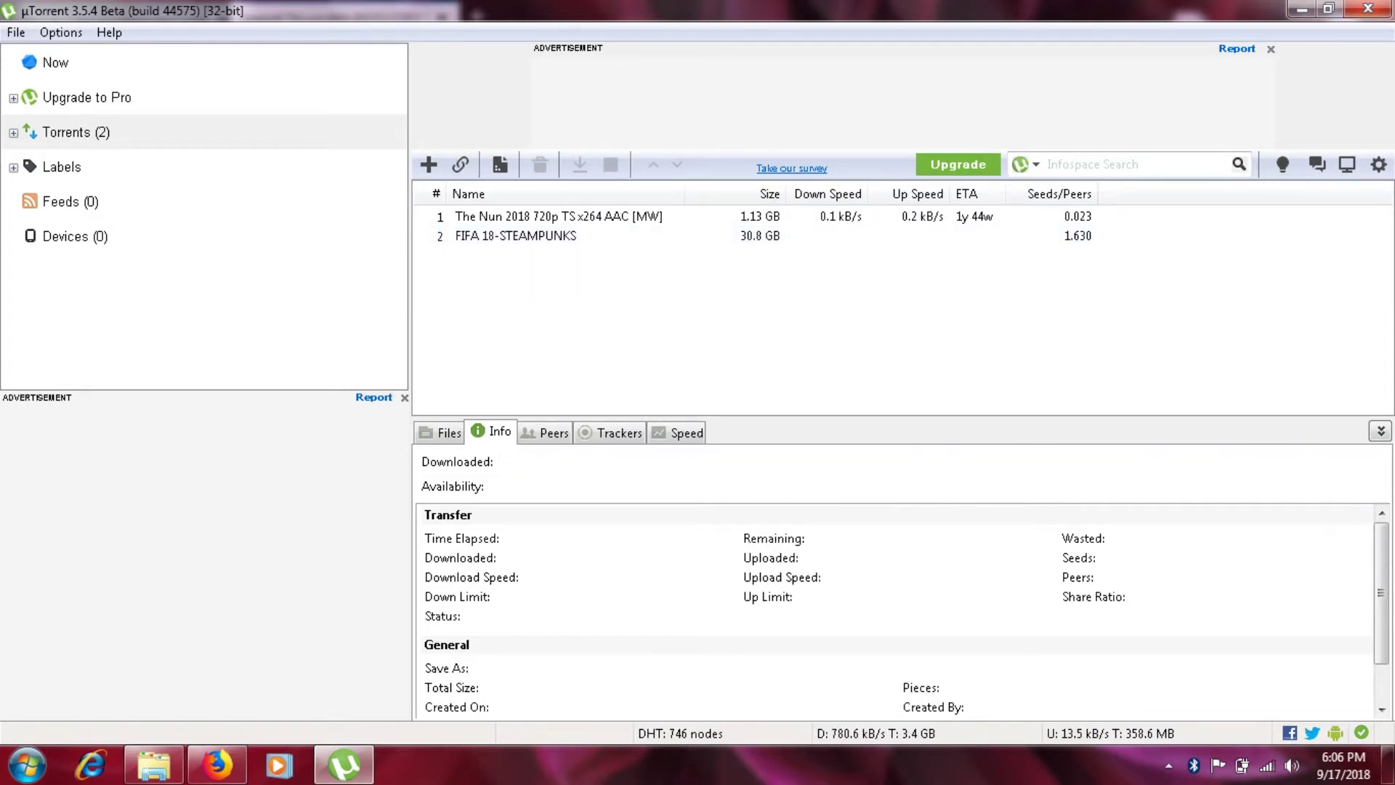
Check The Nun torrent's download progress in its transfer info and the speed graph
{"action": "left_click", "coordinate": [552, 215]}
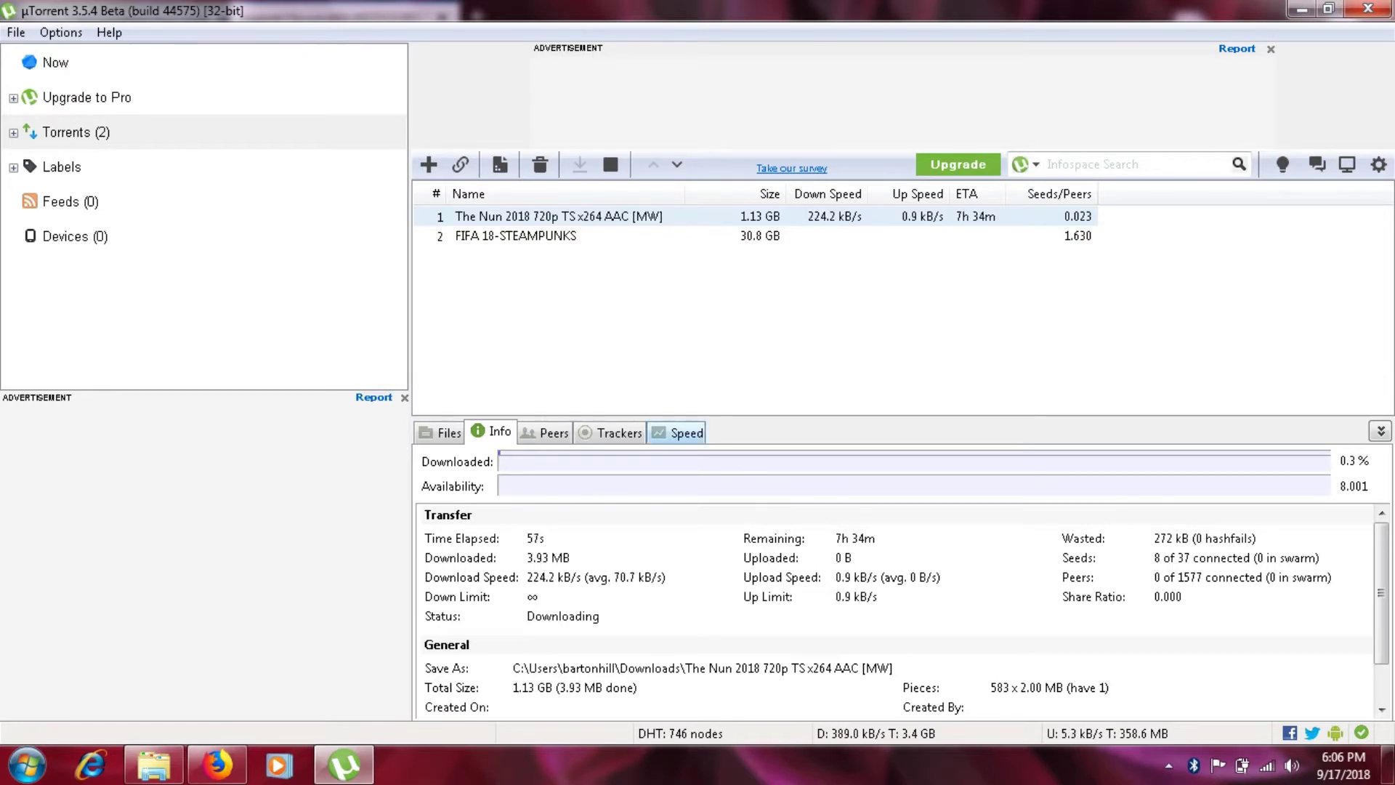
{"action": "left_click", "coordinate": [683, 432]}
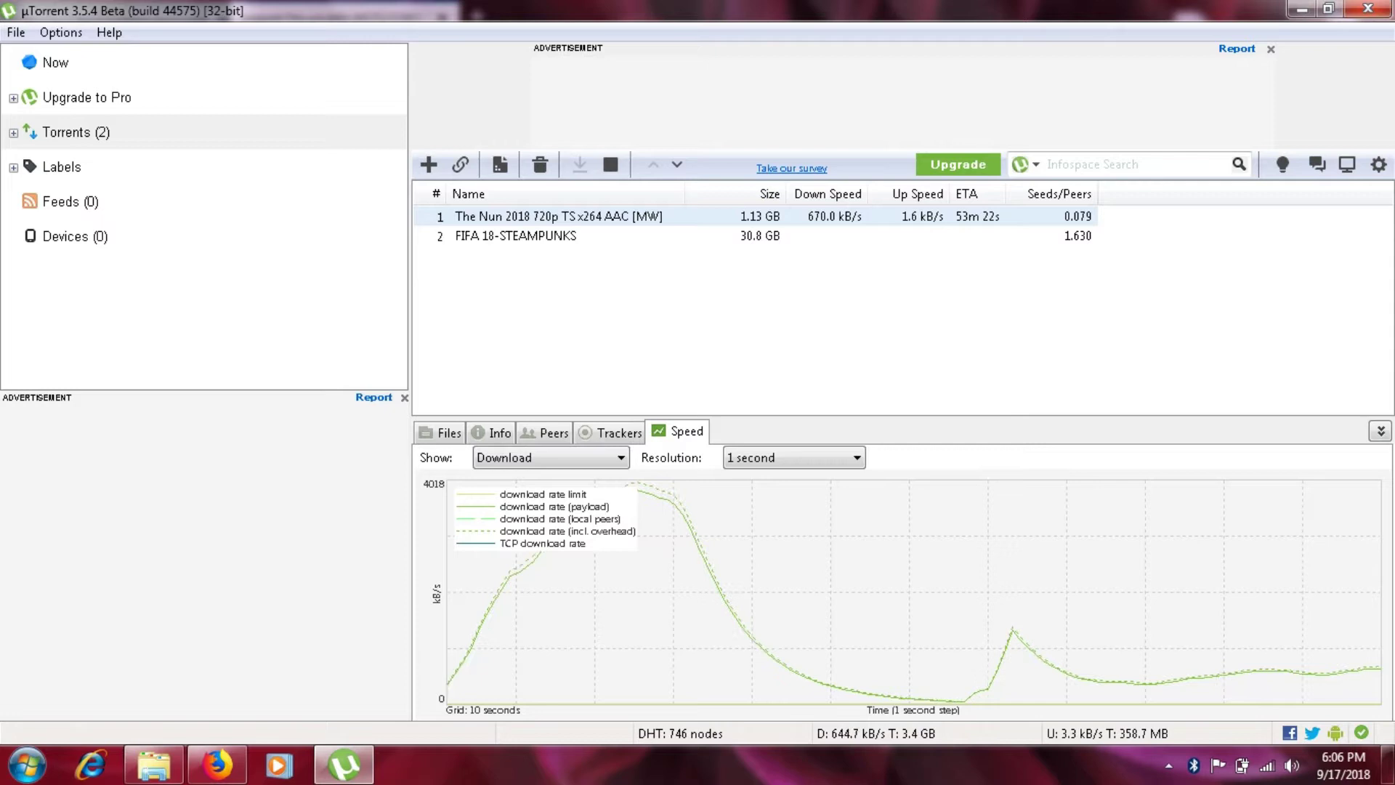
{"action": "left_click", "coordinate": [492, 432]}
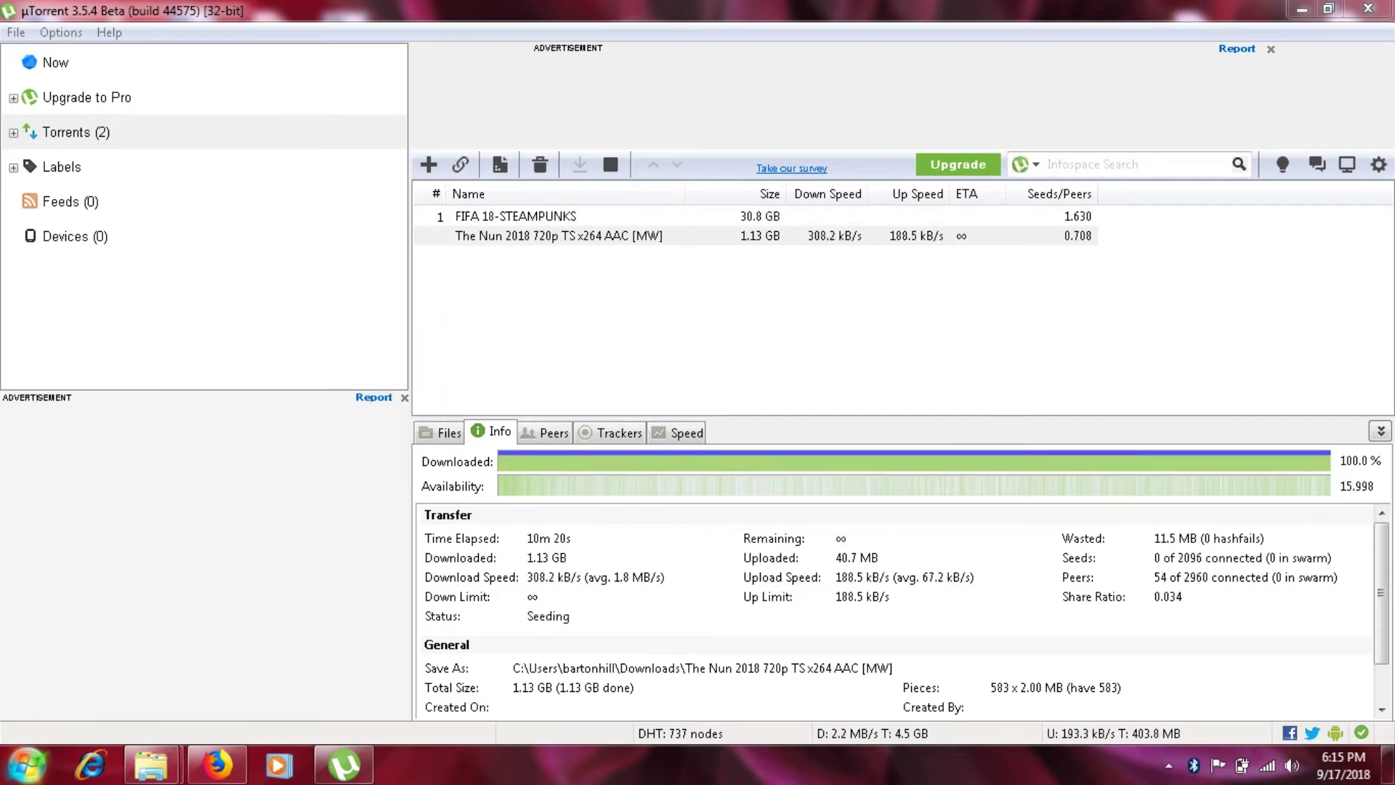
Pause the fully downloaded The Nun torrent and start the FIFA 18-STEAMPUNKS download
{"action": "left_click", "coordinate": [559, 236]}
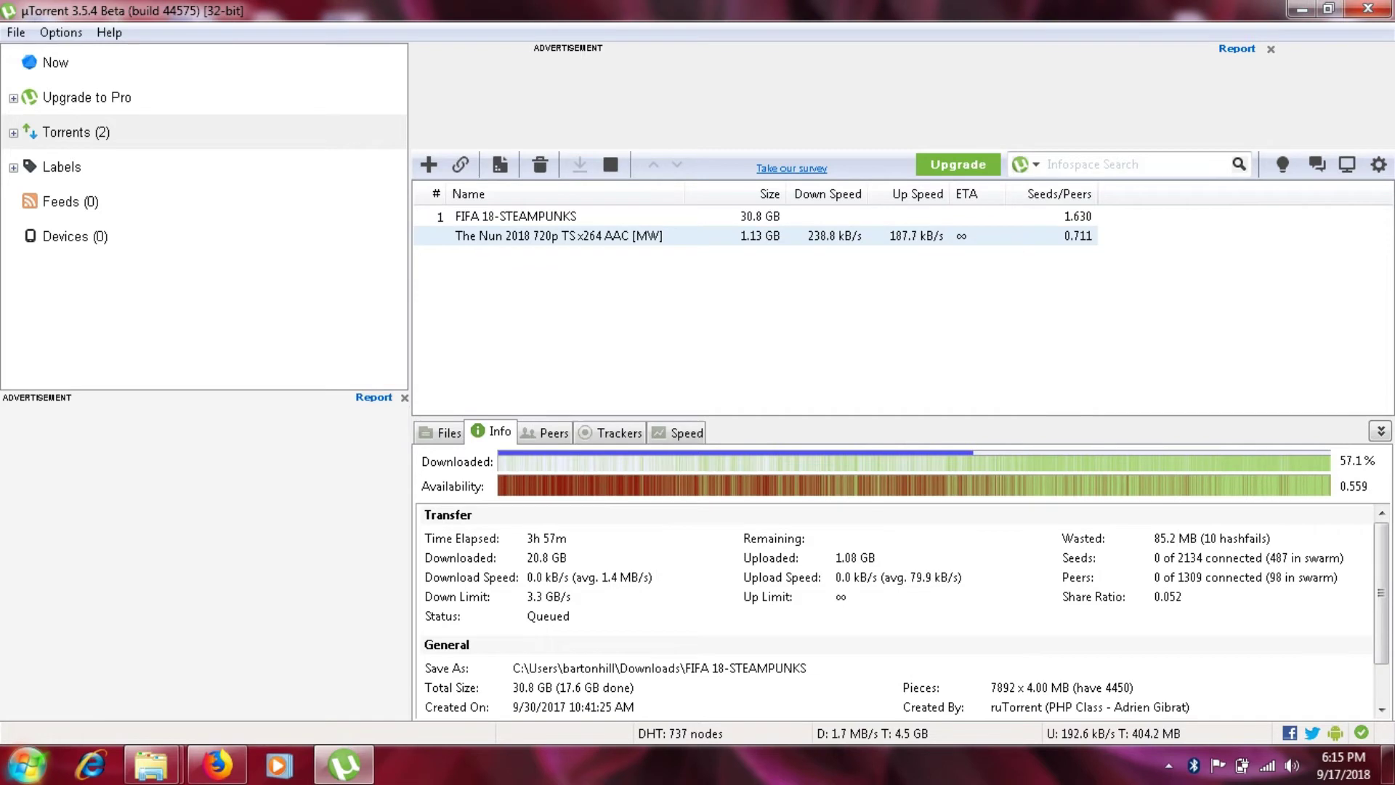
{"action": "left_click", "coordinate": [559, 236]}
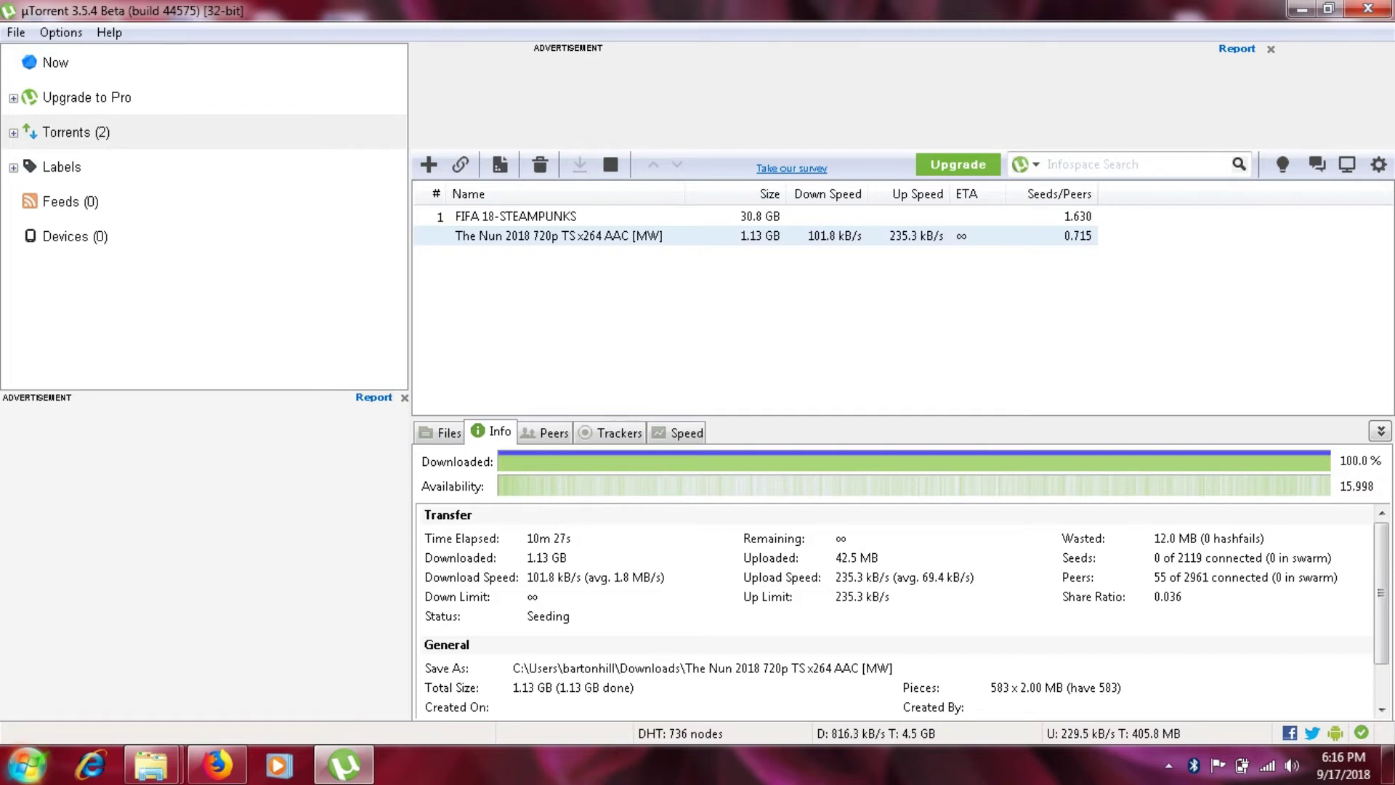
{"action": "right_click", "coordinate": [696, 236]}
{"action": "left_click", "coordinate": [747, 429]}
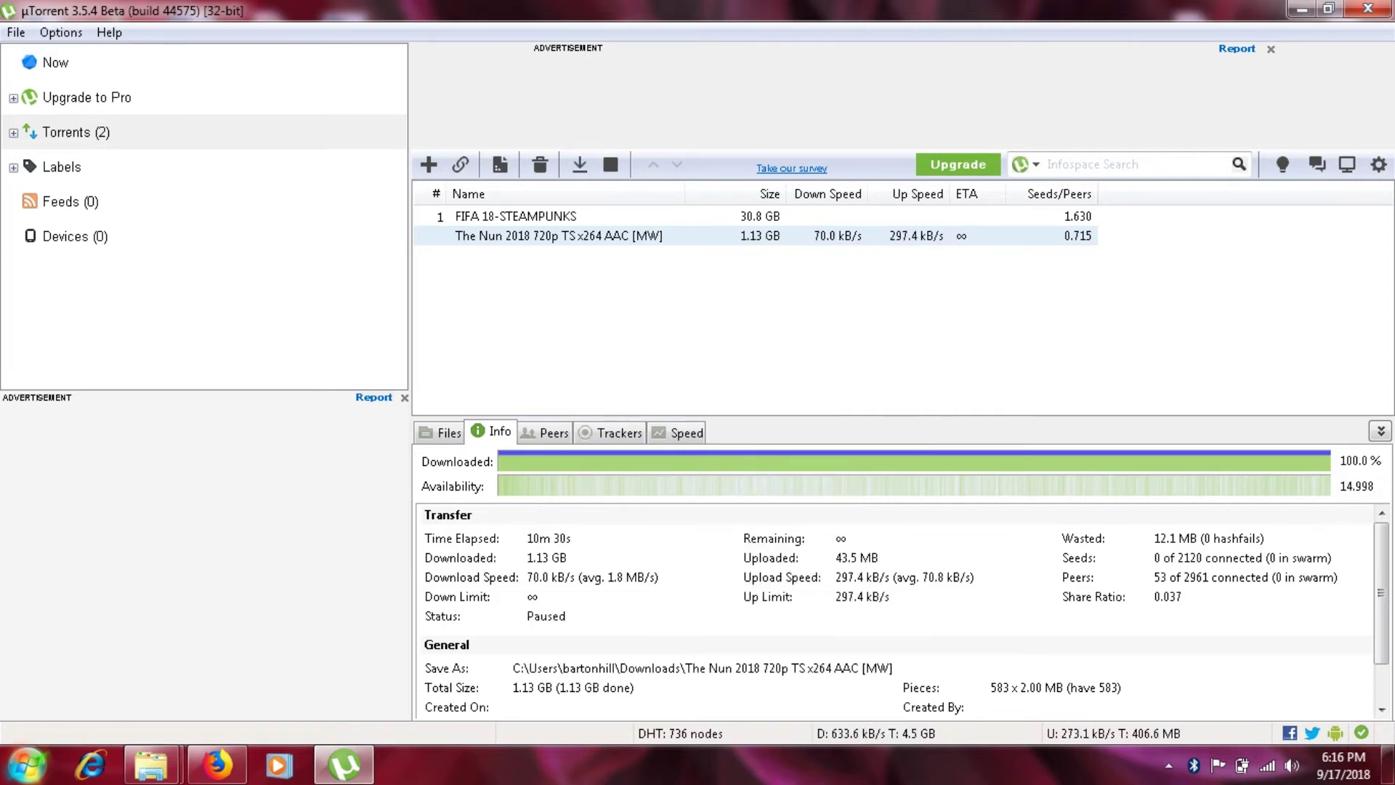
{"action": "right_click", "coordinate": [741, 217]}
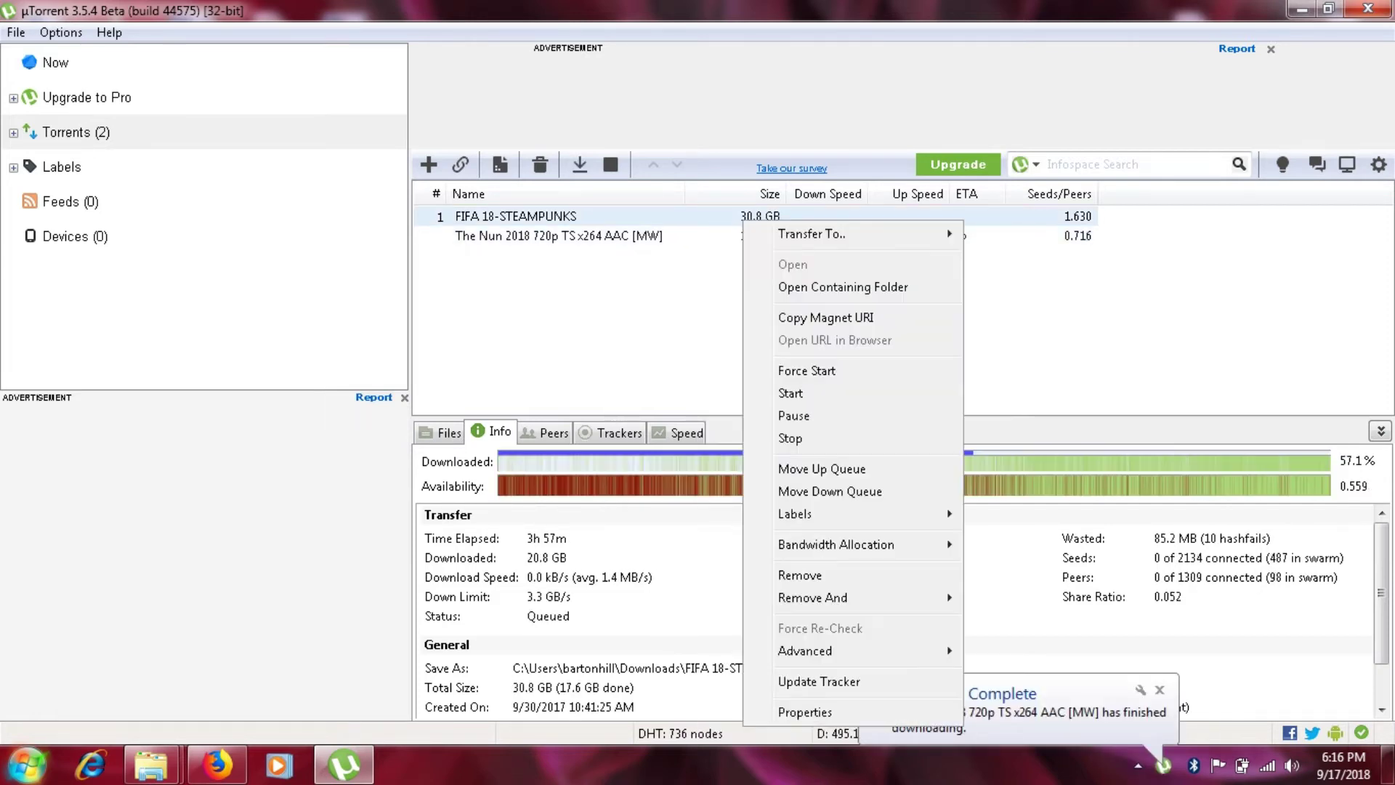
{"action": "left_click", "coordinate": [792, 393]}
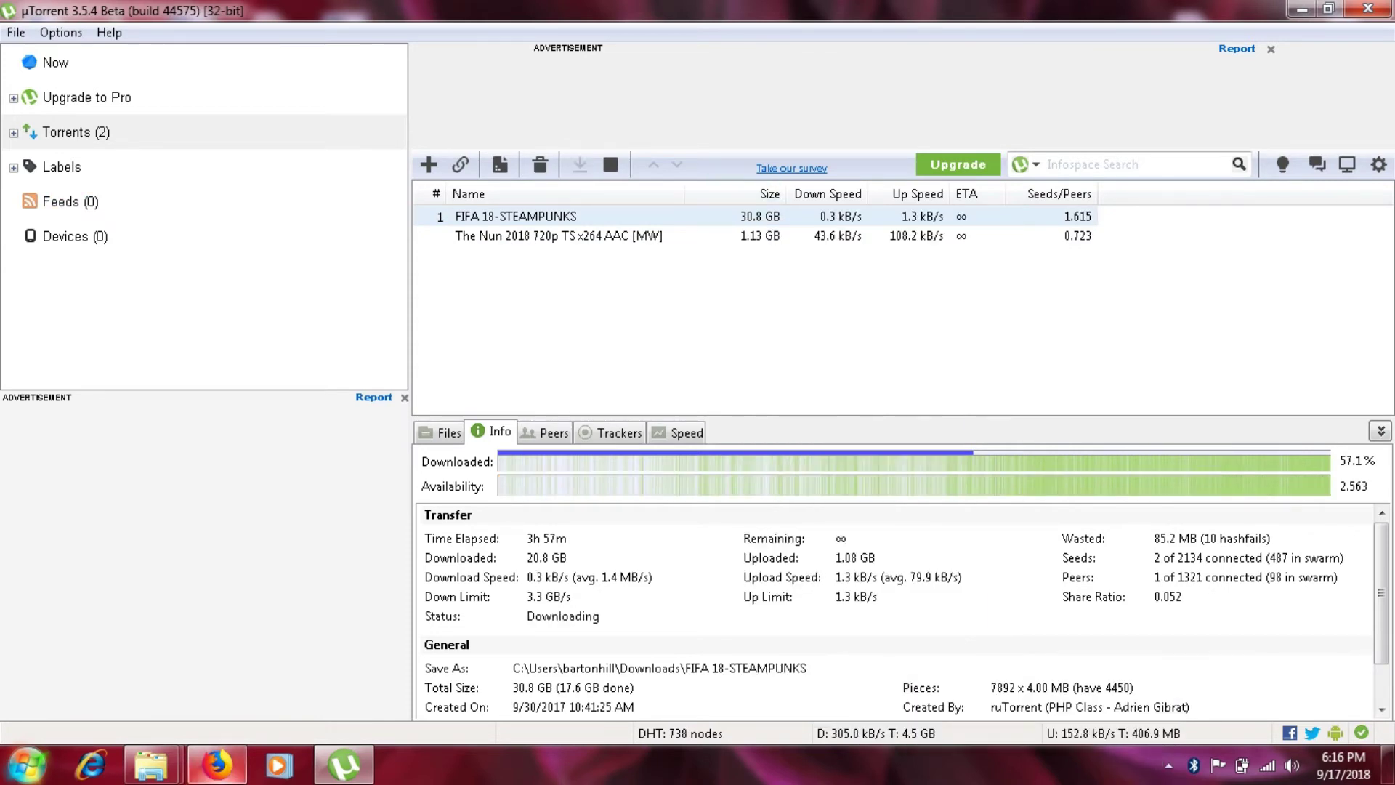
Switch to the open Downloads folder window, go to its first folders, and move the window aside to uncover the torrent list
{"action": "mouse_move", "coordinate": [151, 764]}
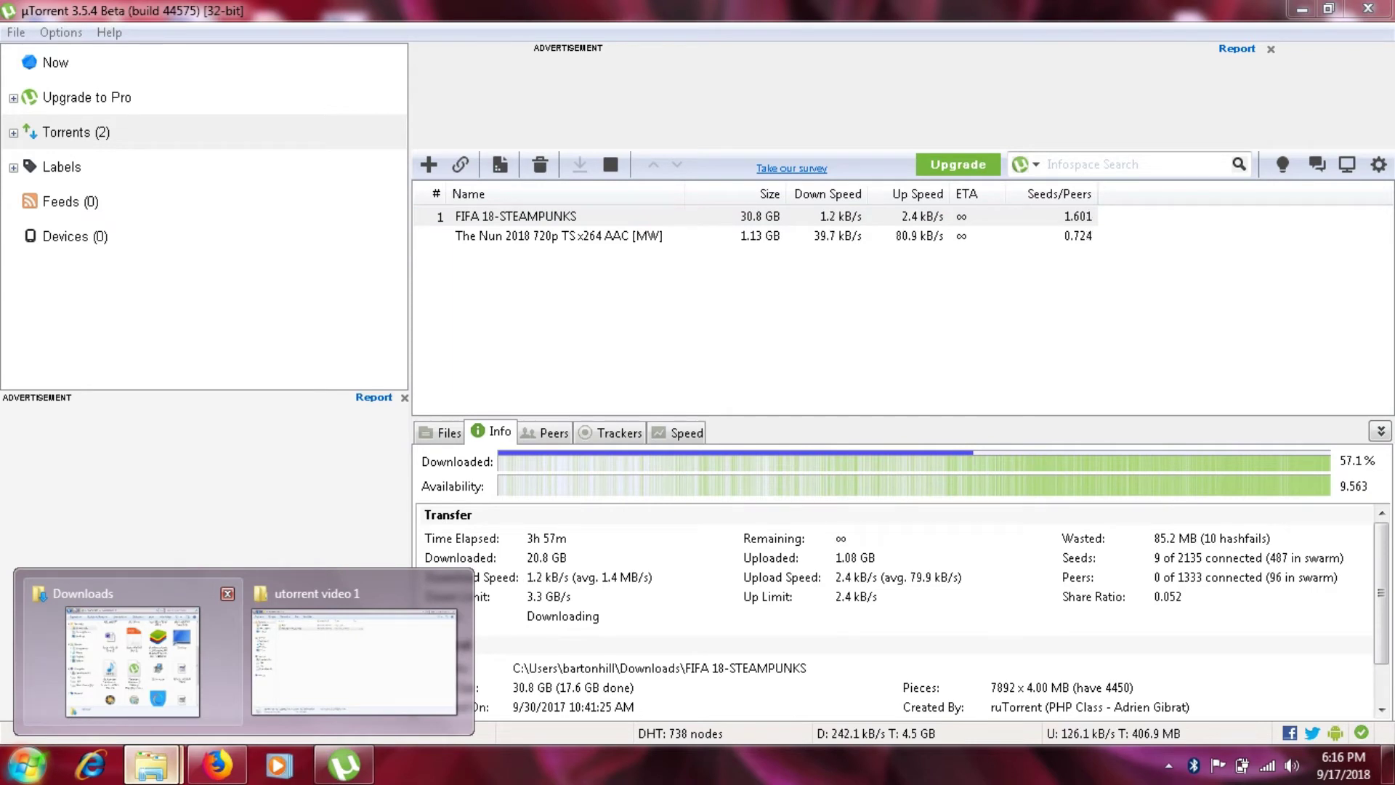
{"action": "left_click", "coordinate": [65, 653]}
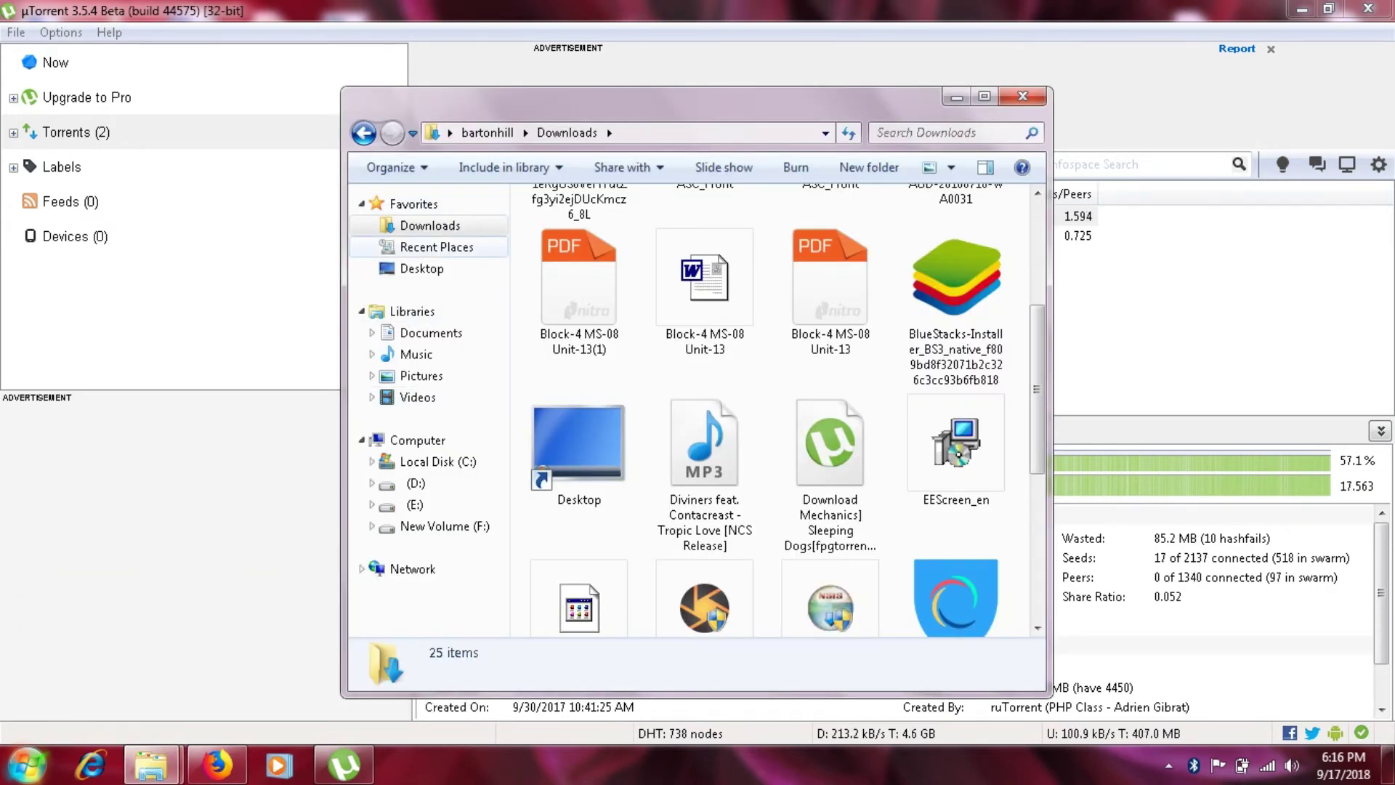
{"action": "scroll", "coordinate": [697, 364], "scroll_direction": "up", "scroll_amount": 3}
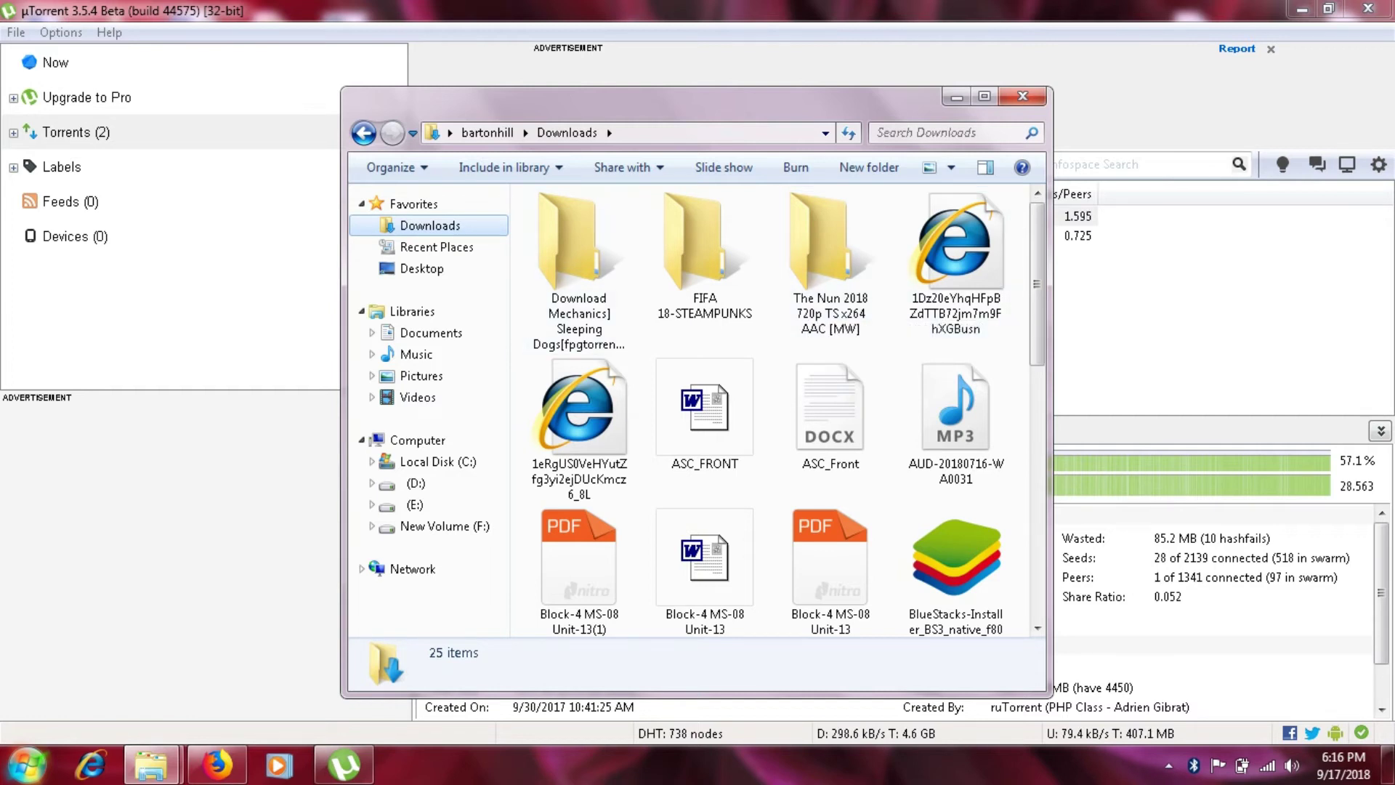
{"action": "left_click_drag", "start_coordinate": [632, 104], "coordinate": [71, 59]}
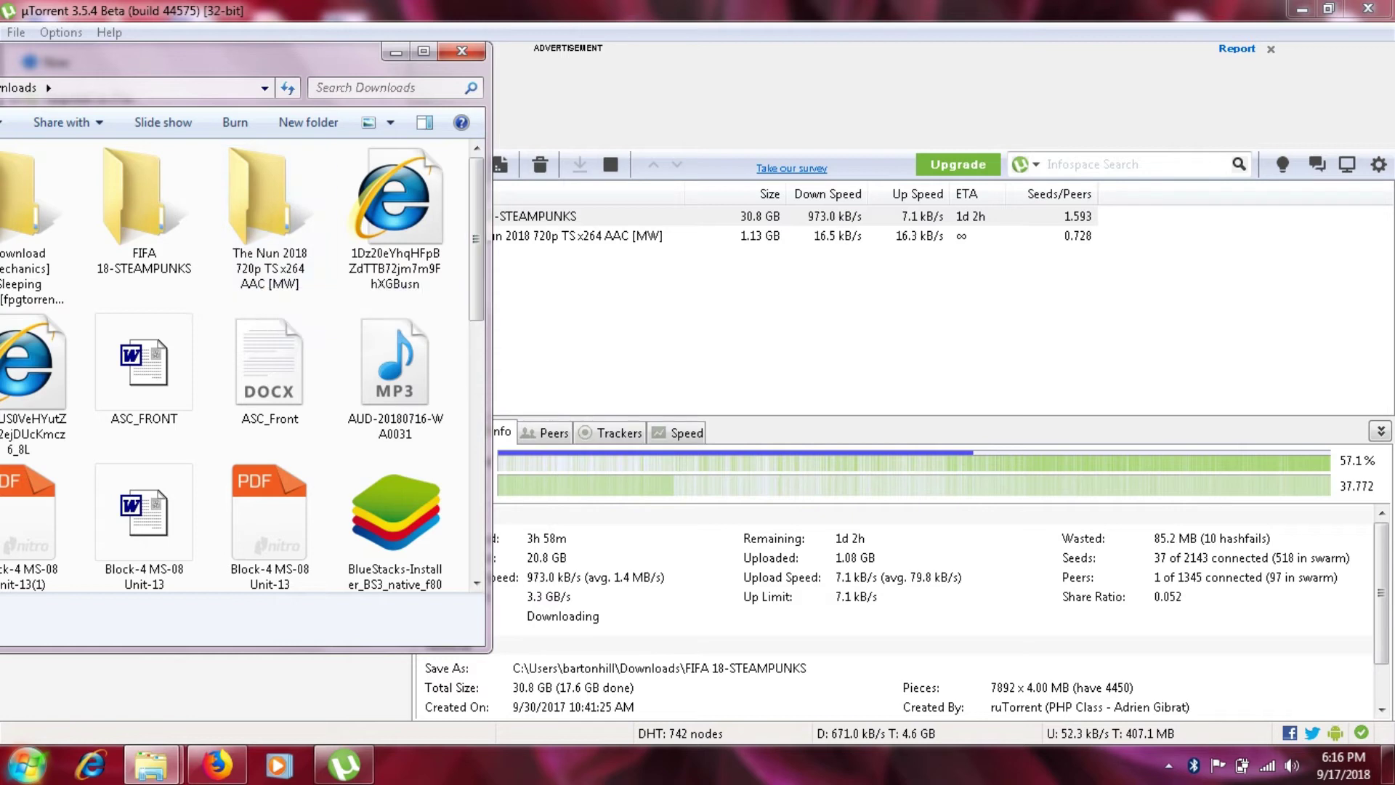
Play The Nun movie file from its download folder in VLC, decline the player update, and maximize the player window
{"action": "left_click_drag", "start_coordinate": [319, 54], "coordinate": [235, 52]}
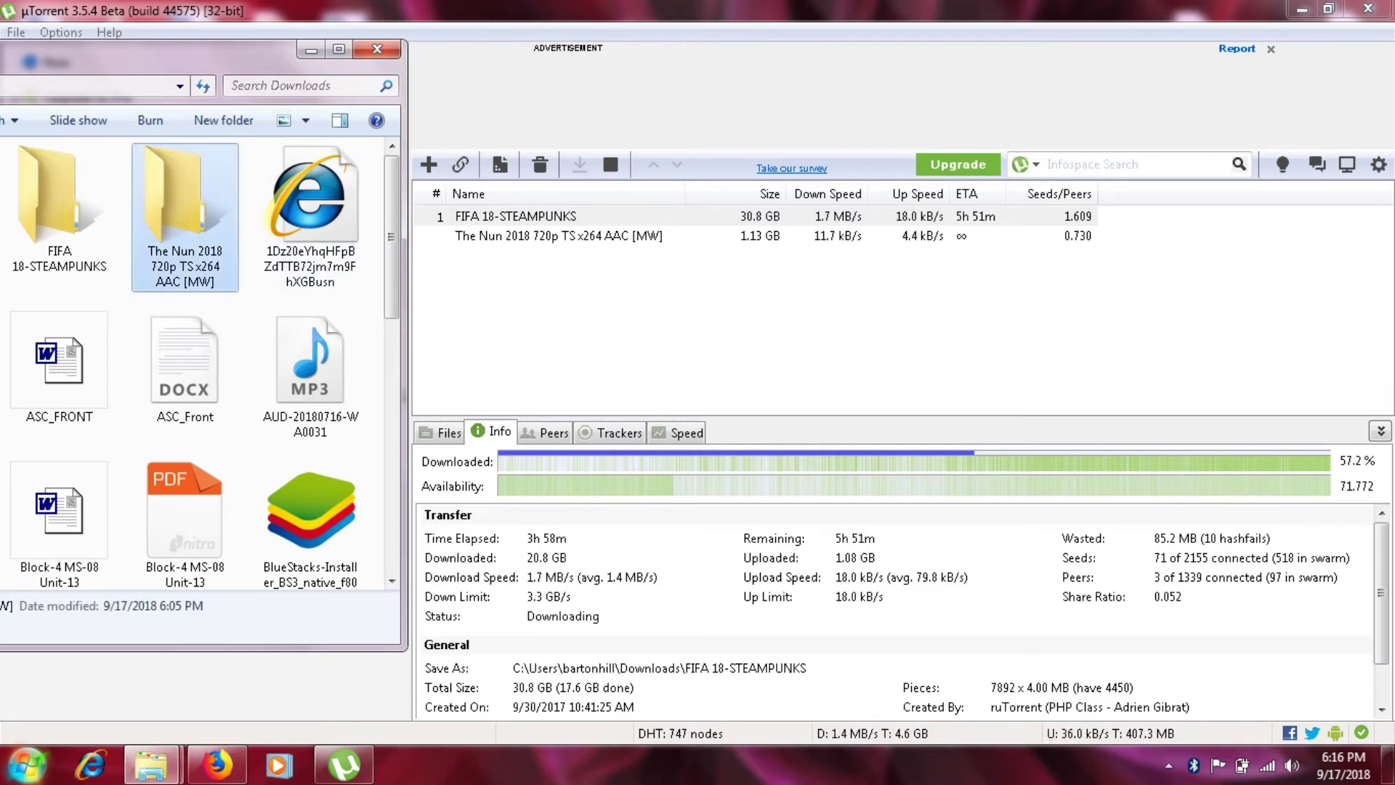
{"action": "double_click", "coordinate": [185, 196]}
{"action": "left_click", "coordinate": [109, 180]}
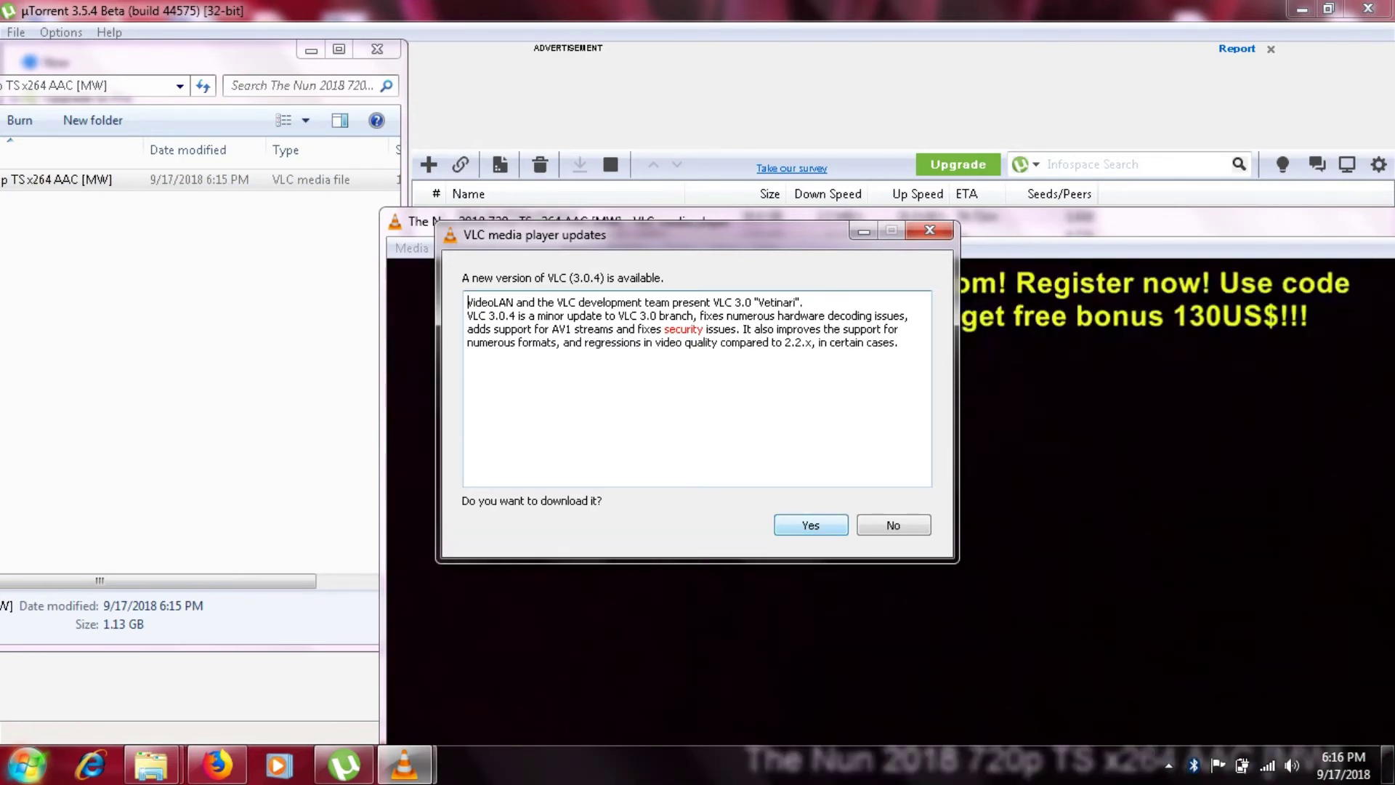
{"action": "left_click", "coordinate": [893, 525]}
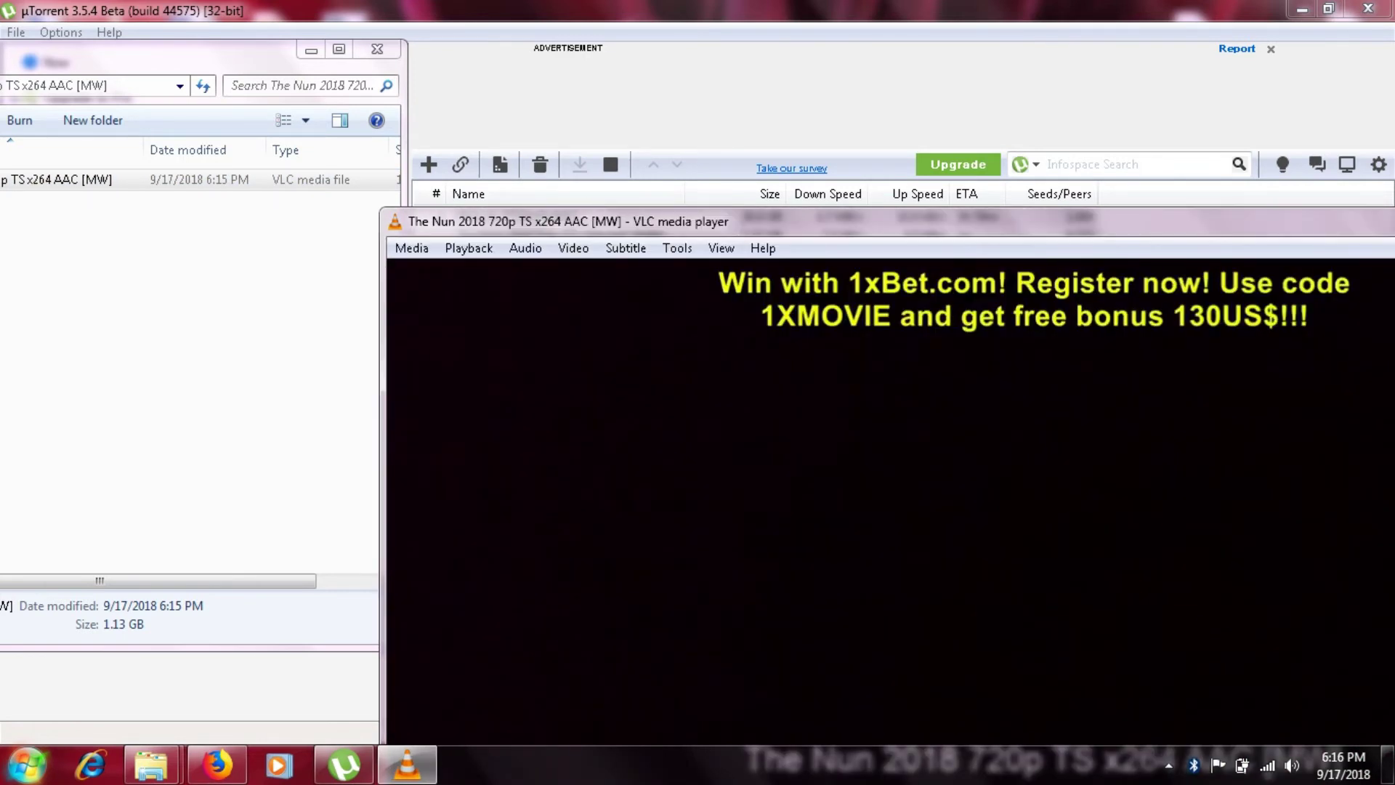
{"action": "key", "text": "super+Up"}
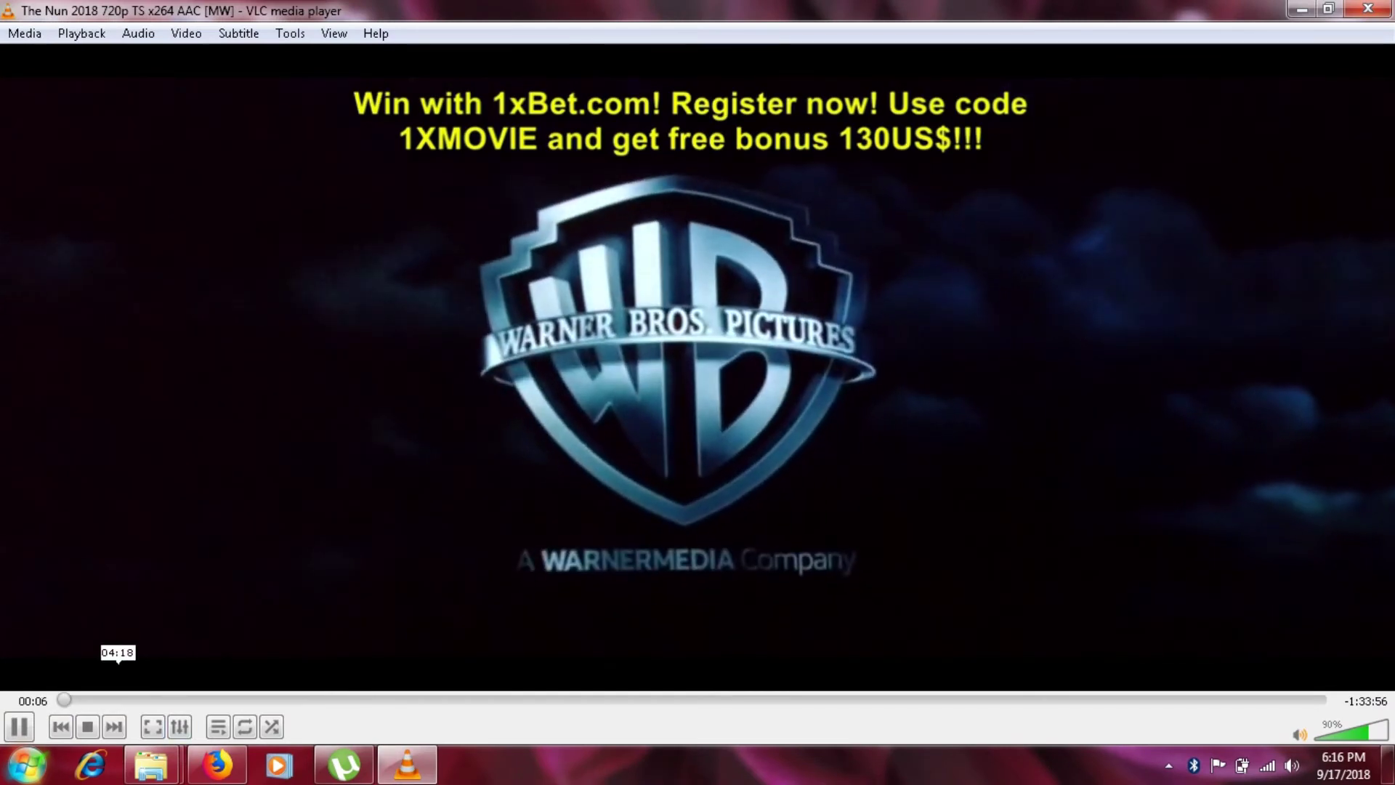
Sample the first part of the movie at about 4:18, 9:54, 11:20 and 15:25, muting the sound and briefly pausing playback
{"action": "left_click", "coordinate": [121, 700]}
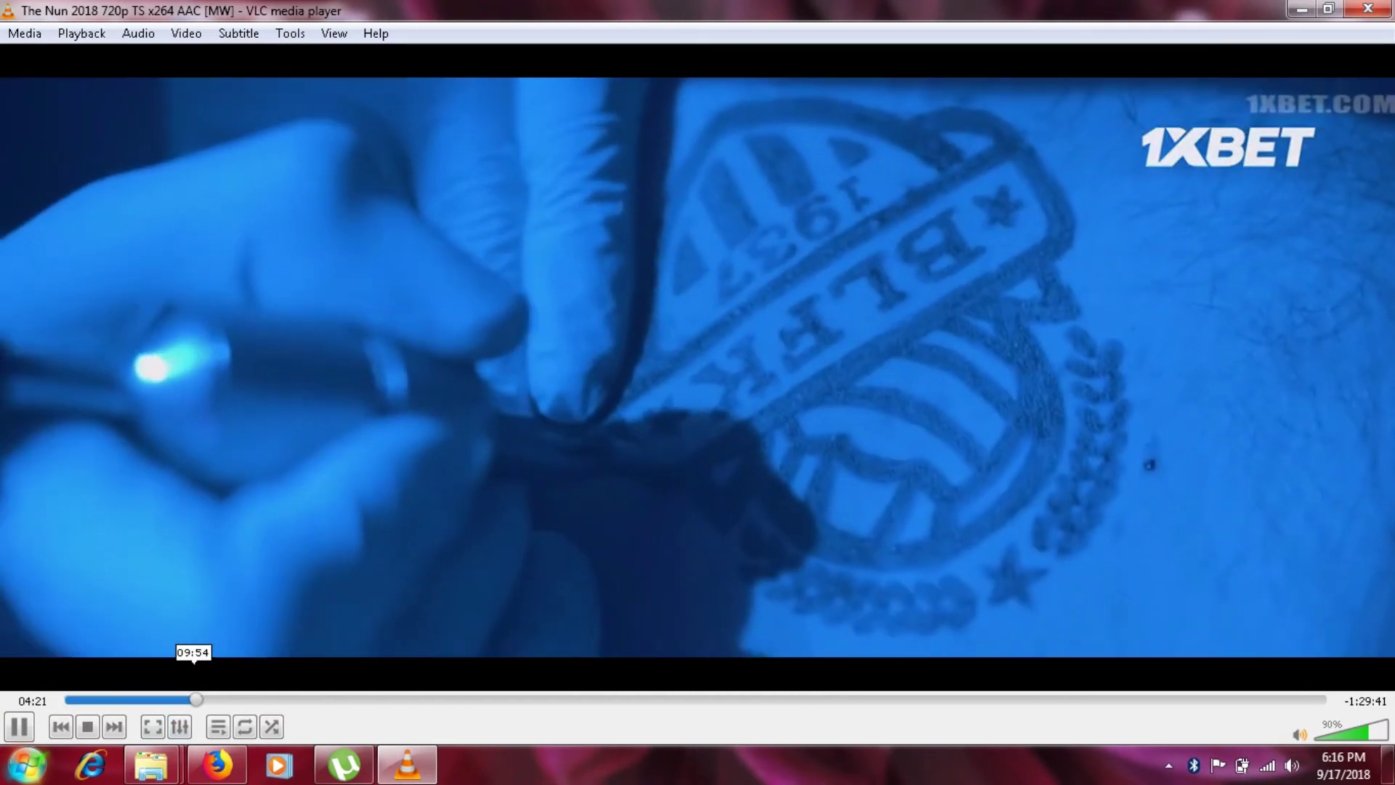
{"action": "left_click", "coordinate": [195, 699]}
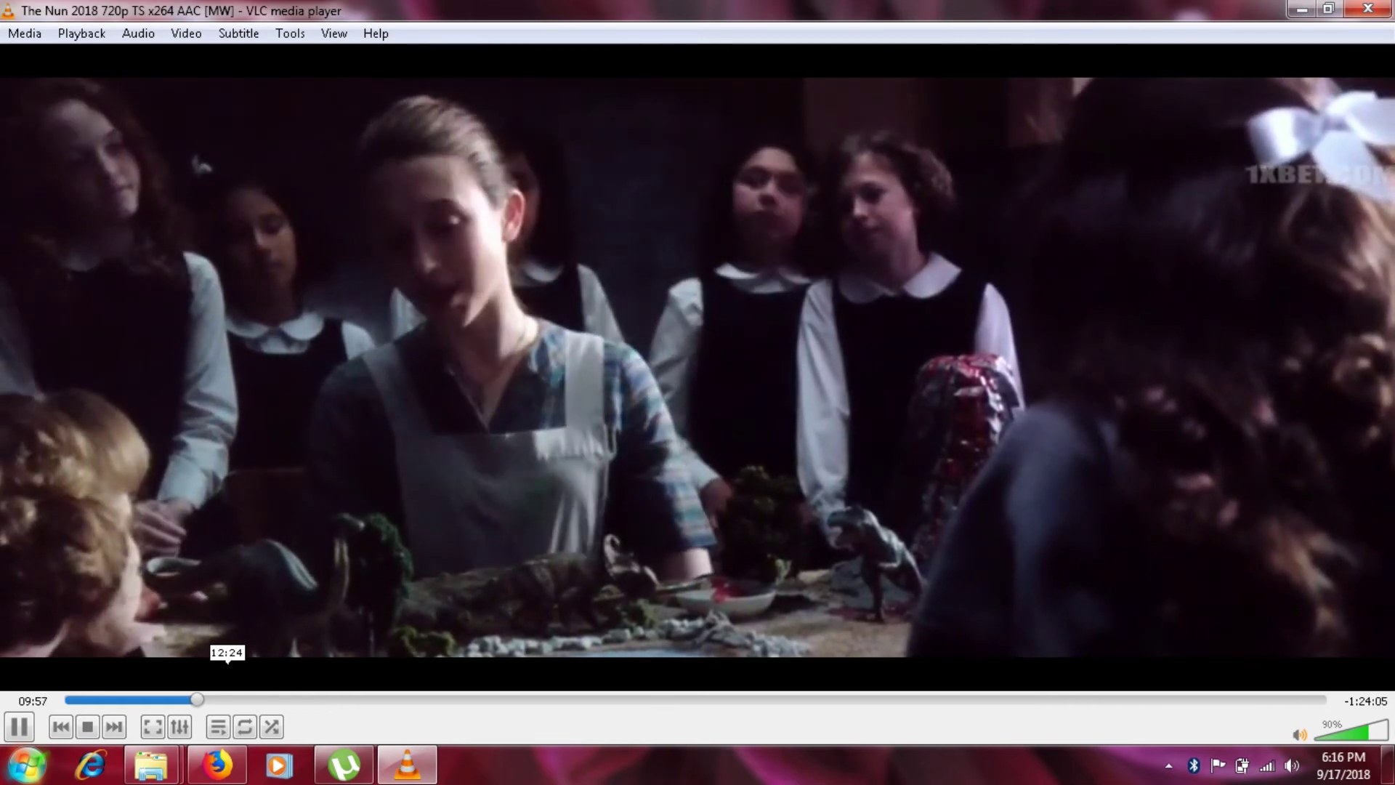
{"action": "left_click", "coordinate": [213, 700]}
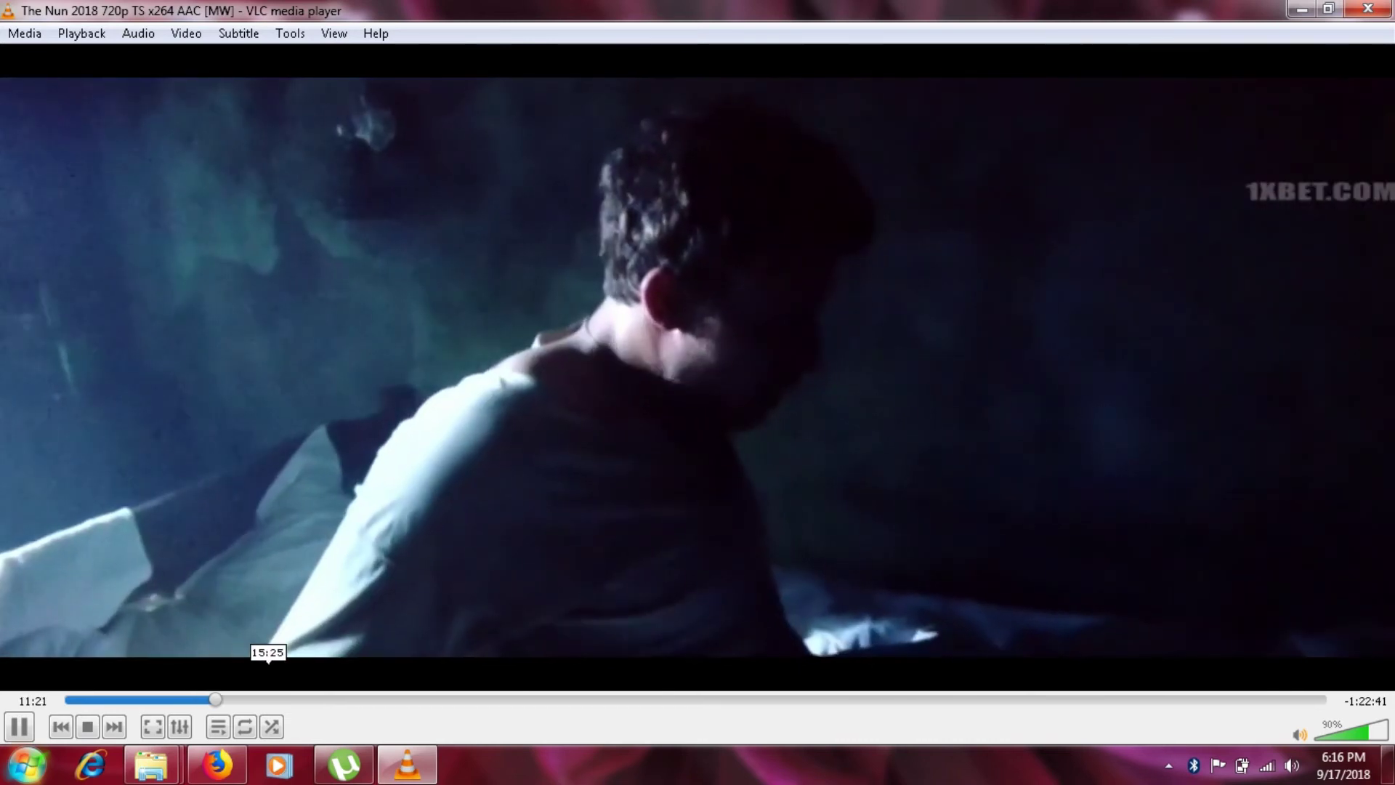
{"action": "left_click", "coordinate": [269, 699]}
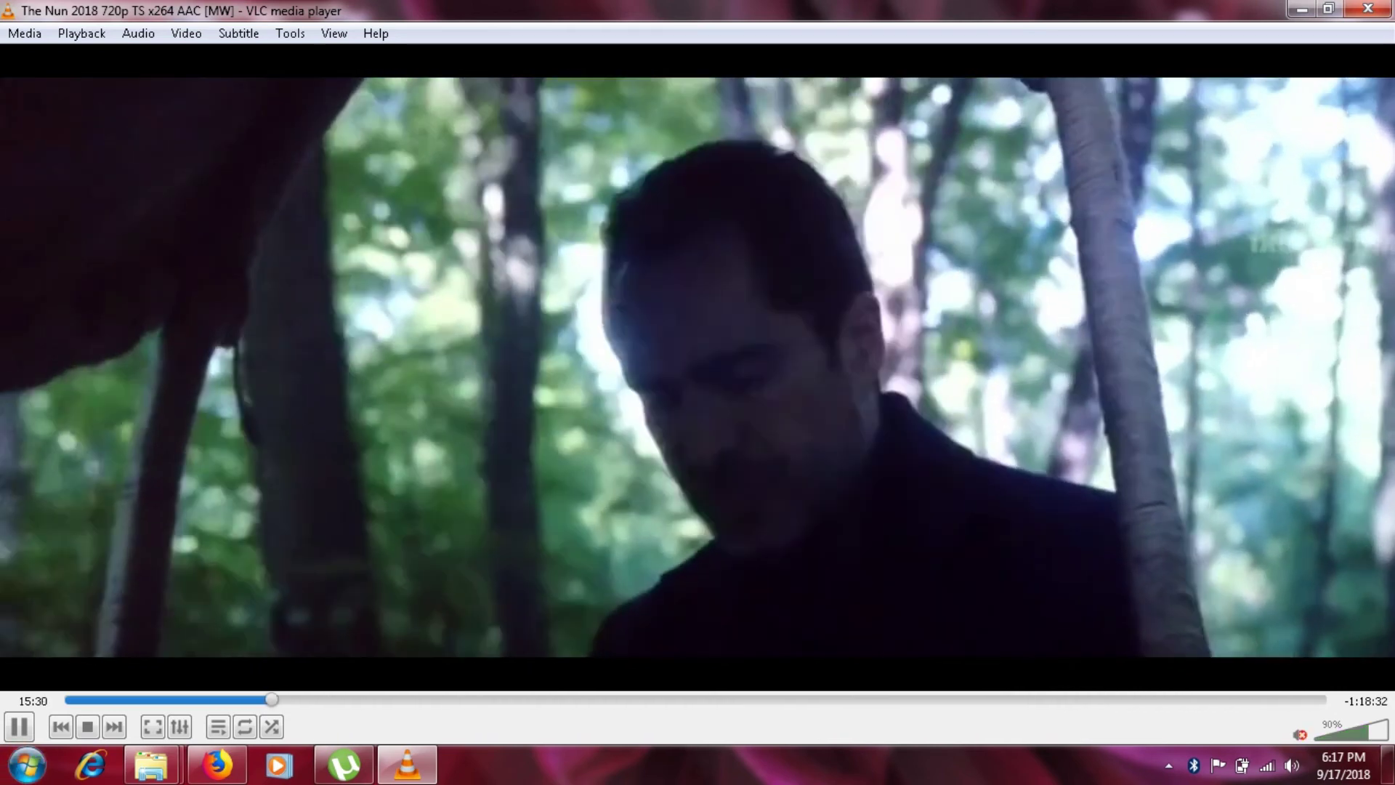
{"action": "key", "text": "m"}
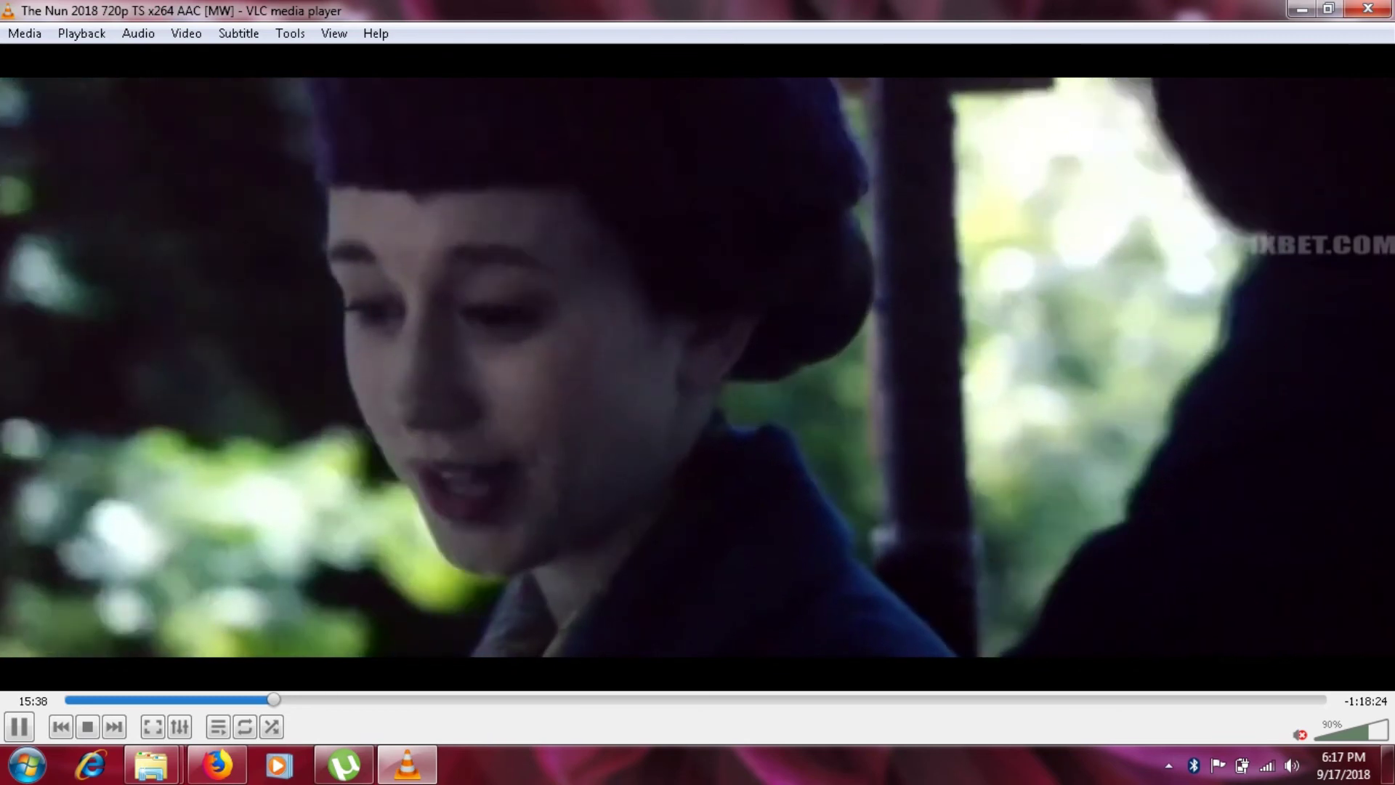
{"action": "key", "text": "space"}
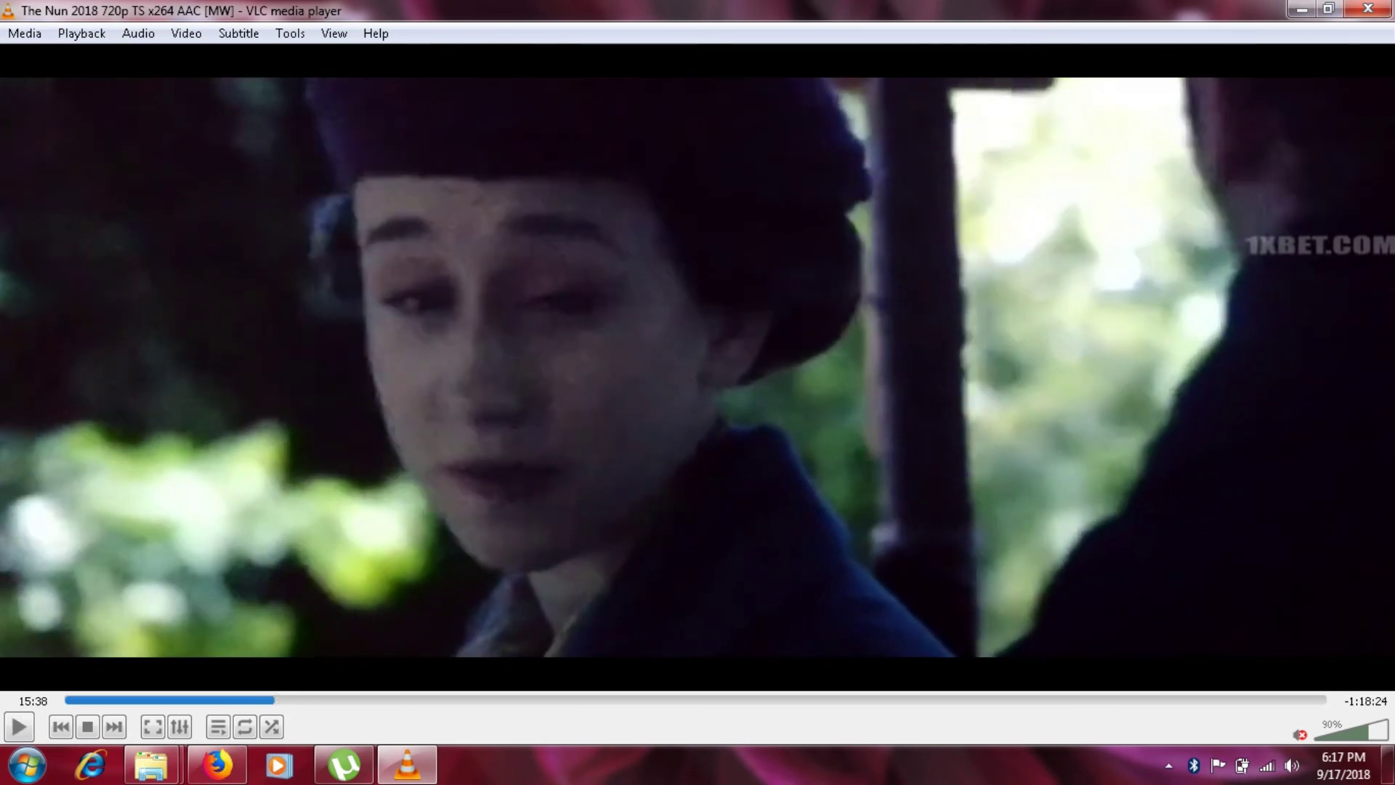
{"action": "key", "text": "space"}
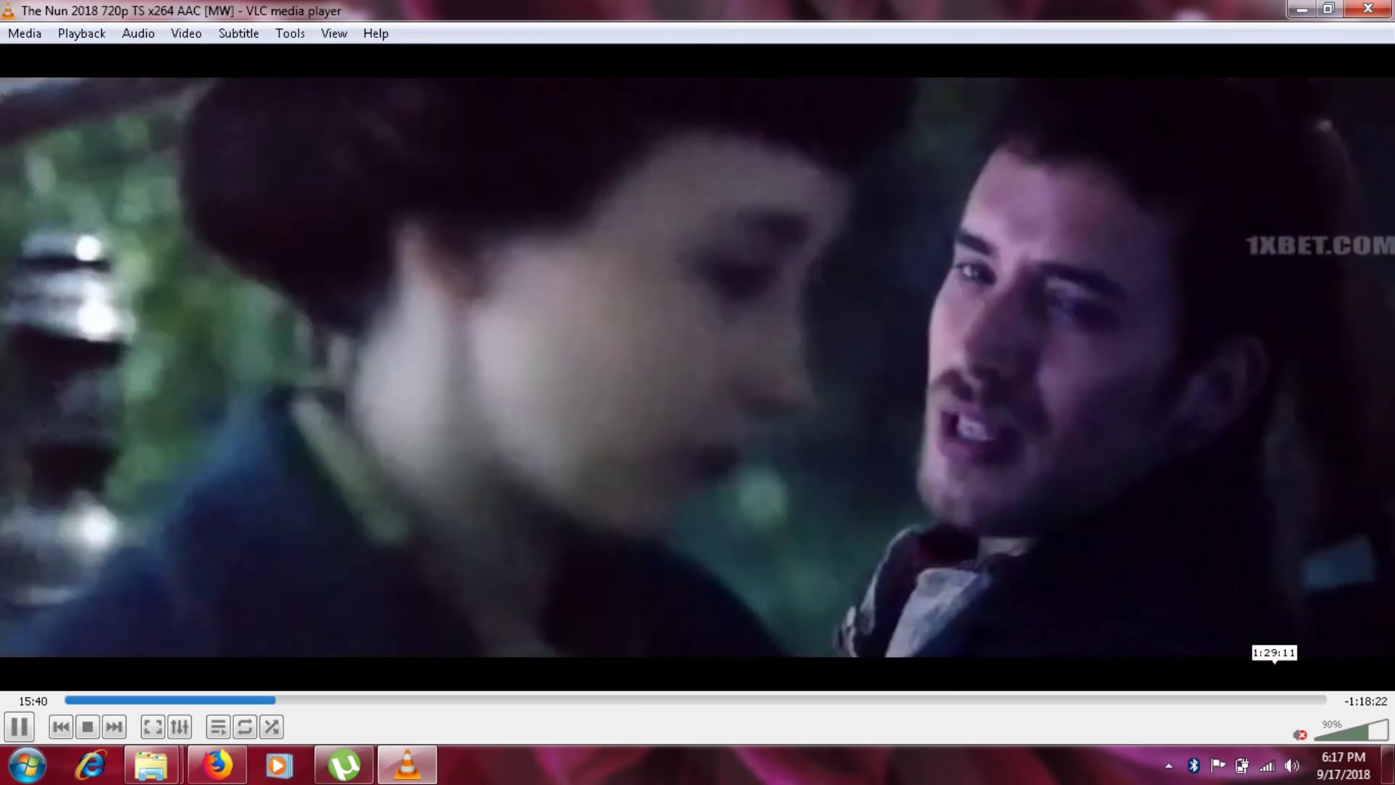
Sample the movie's ending at about 1:31:45, 1:28:48 and 1:19:43 with the sound on, and mute it again
{"action": "left_click", "coordinate": [1293, 699]}
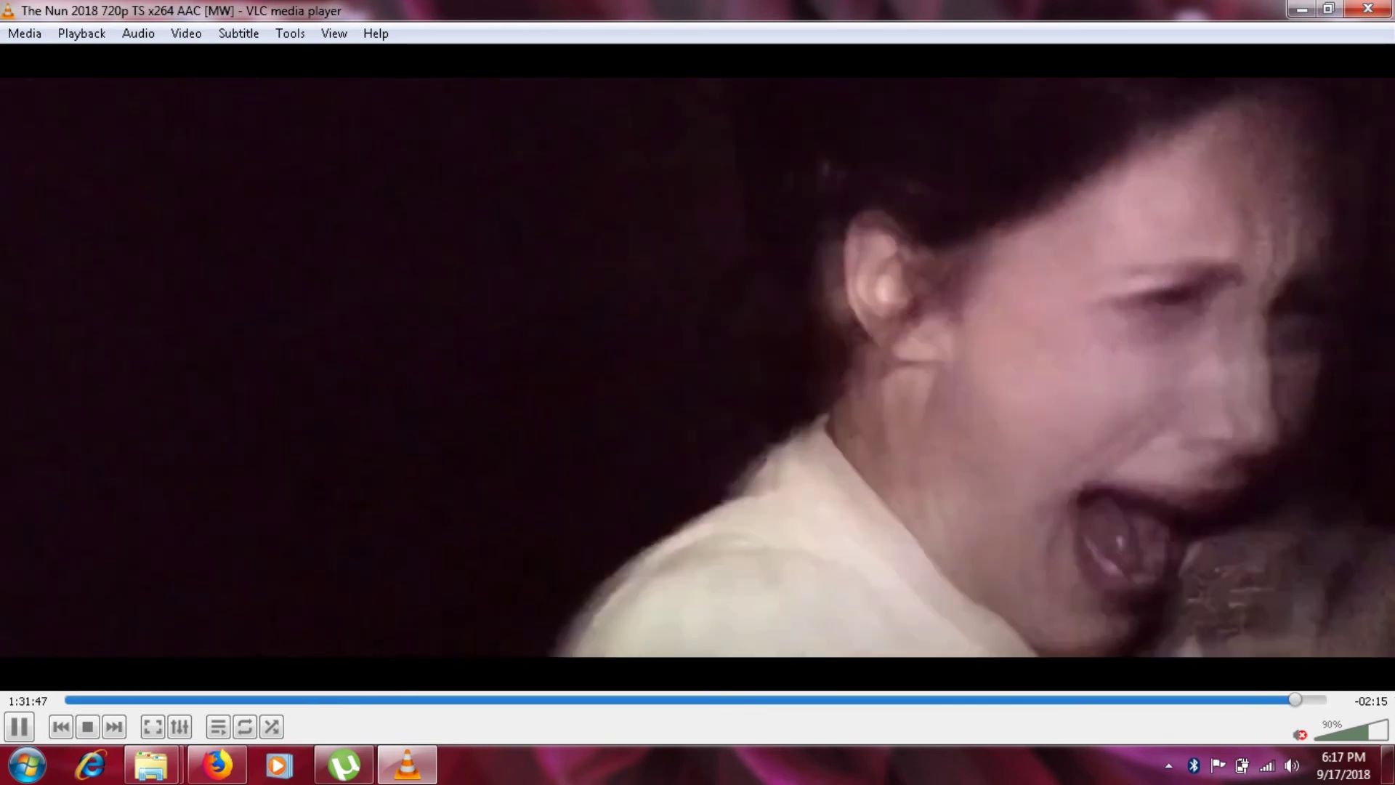
{"action": "key", "text": "m"}
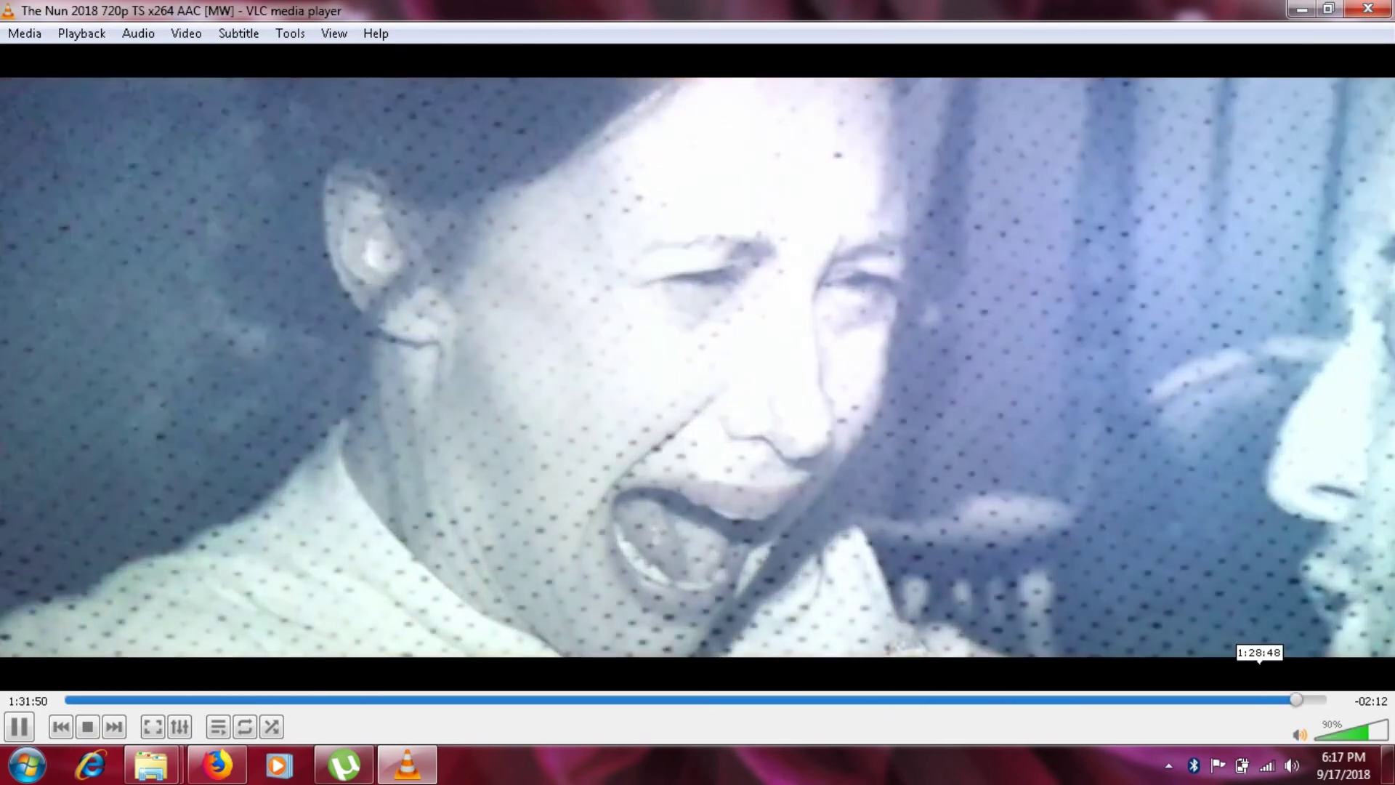
{"action": "left_click", "coordinate": [1255, 699]}
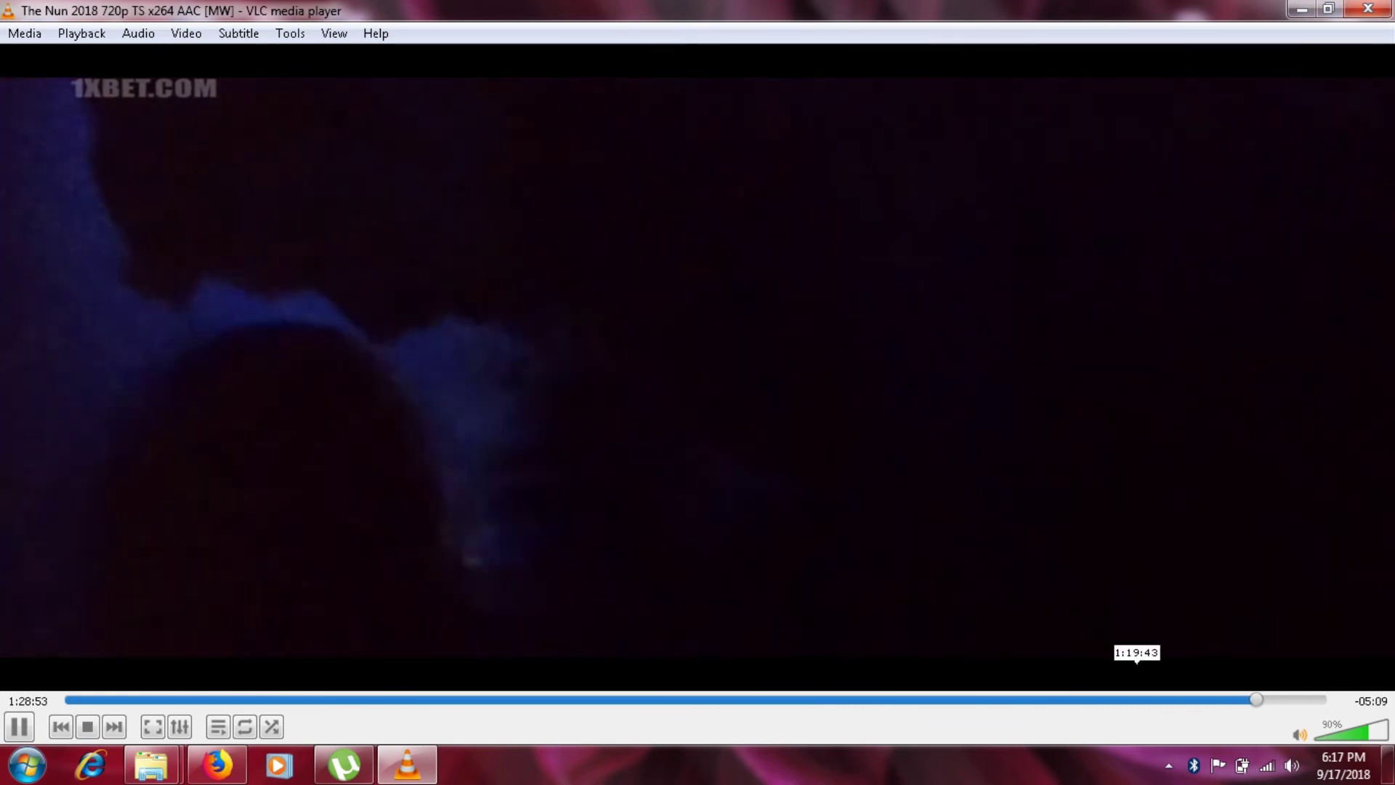
{"action": "left_click", "coordinate": [1136, 699]}
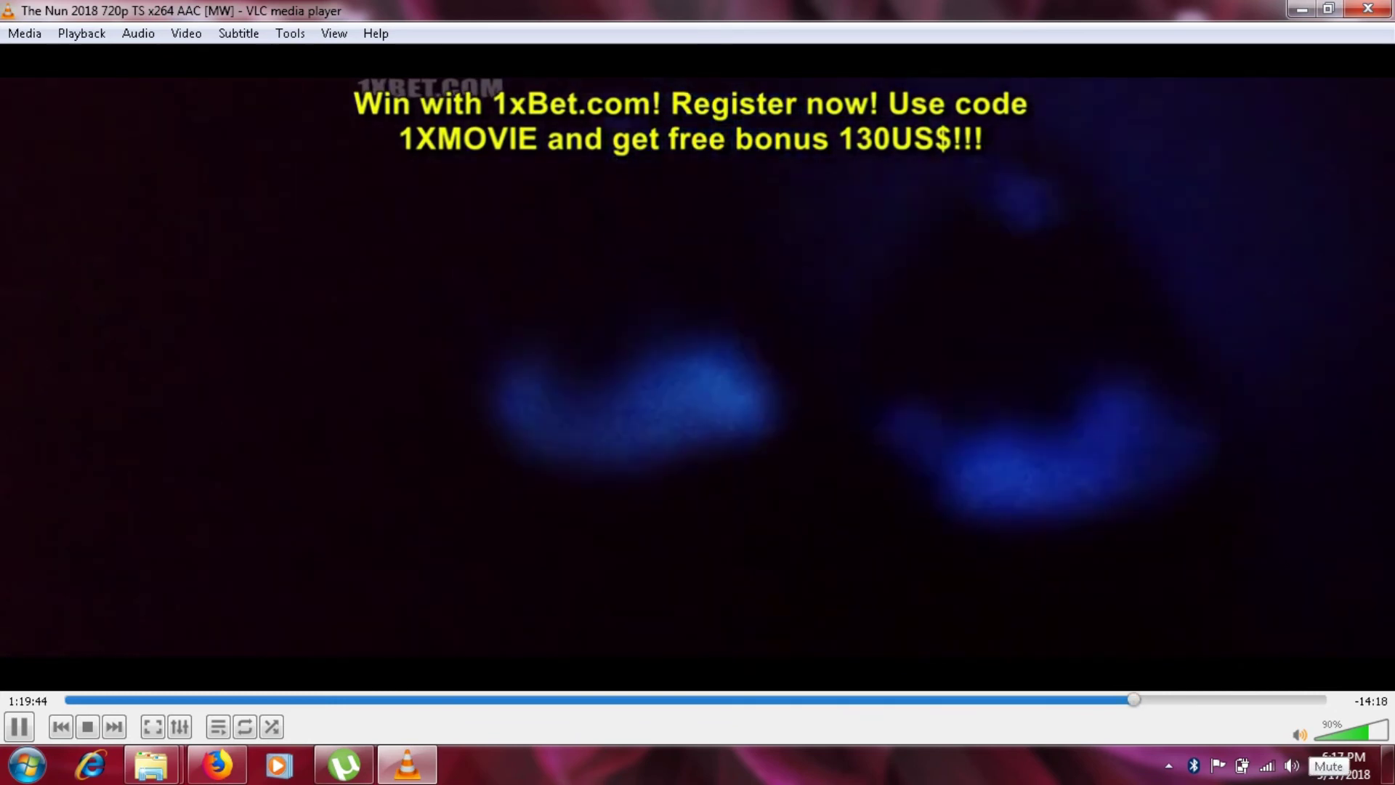
{"action": "key", "text": "m"}
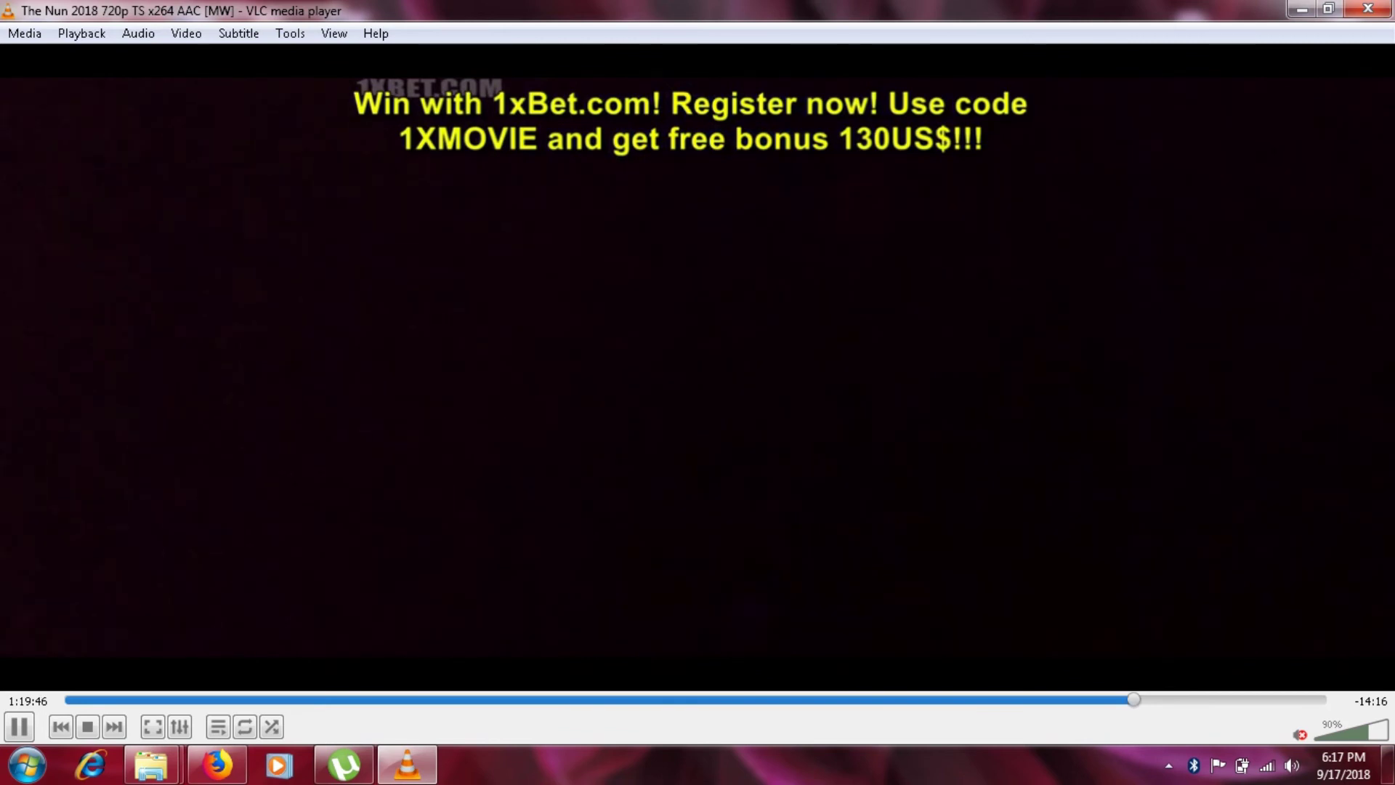
Switch to Firefox and load the TECH ELECTRONICS BY AJ channel page on YouTube in the current tab
{"action": "left_click", "coordinate": [217, 764]}
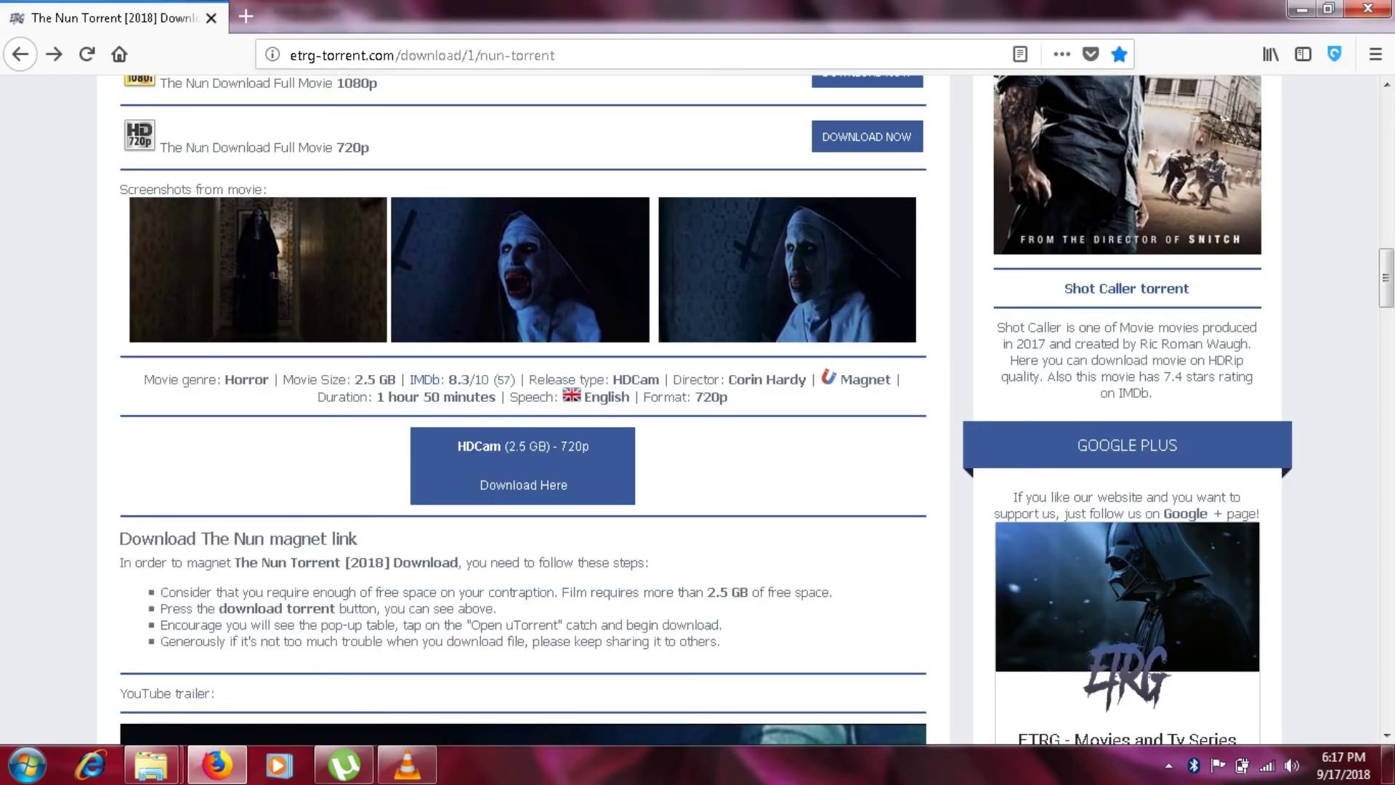
{"action": "left_click", "coordinate": [1375, 53]}
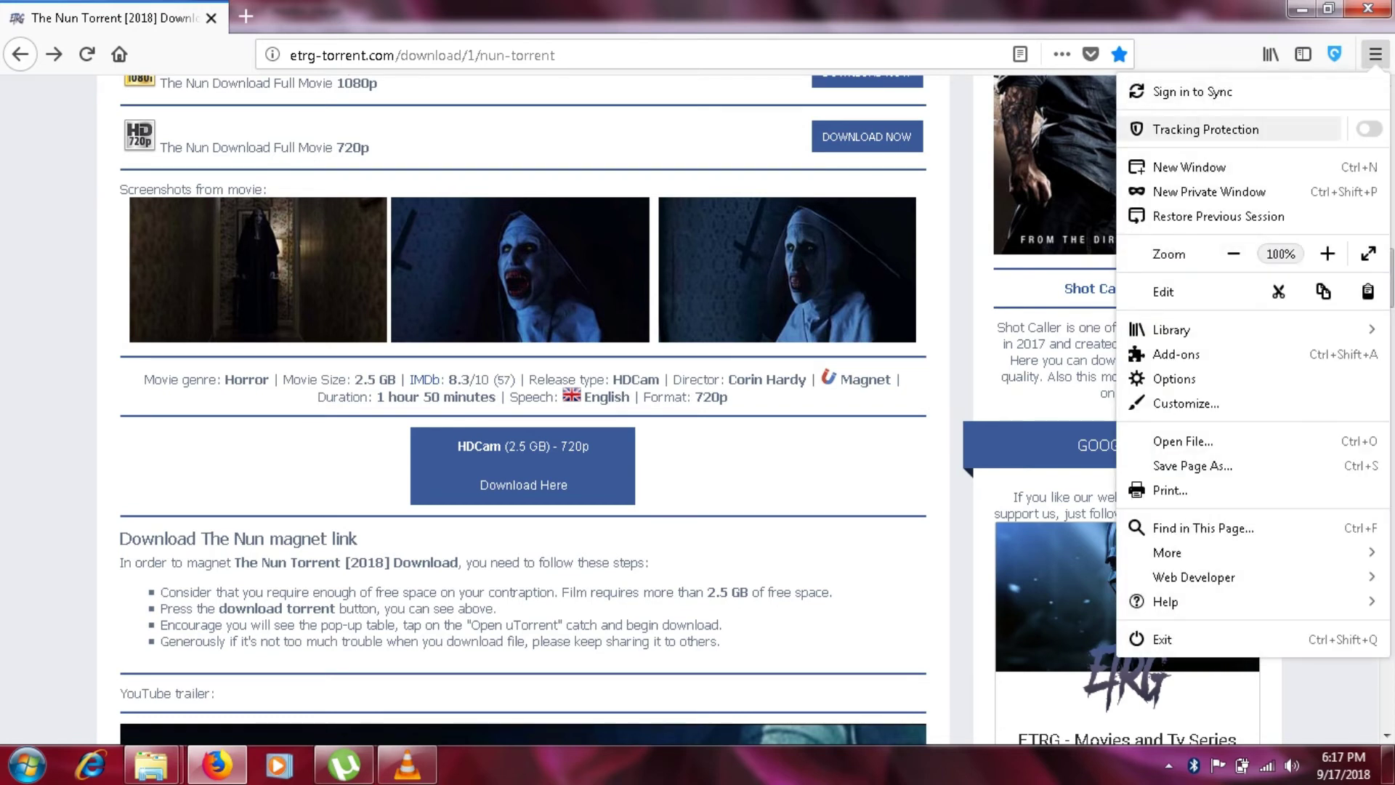
{"action": "key", "text": "ctrl+l"}
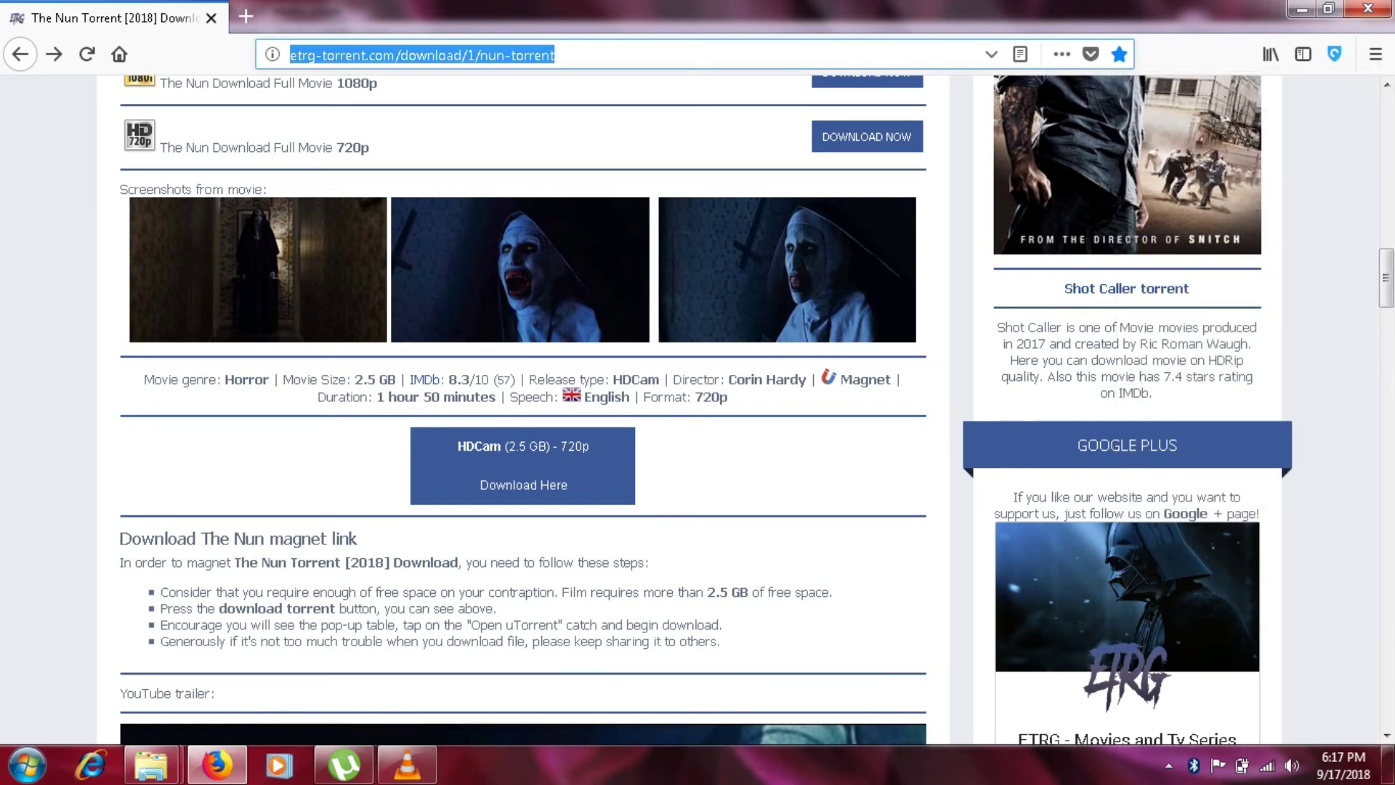
{"action": "key", "text": "BackSpace"}
{"action": "type", "text": "youtube.com/"}
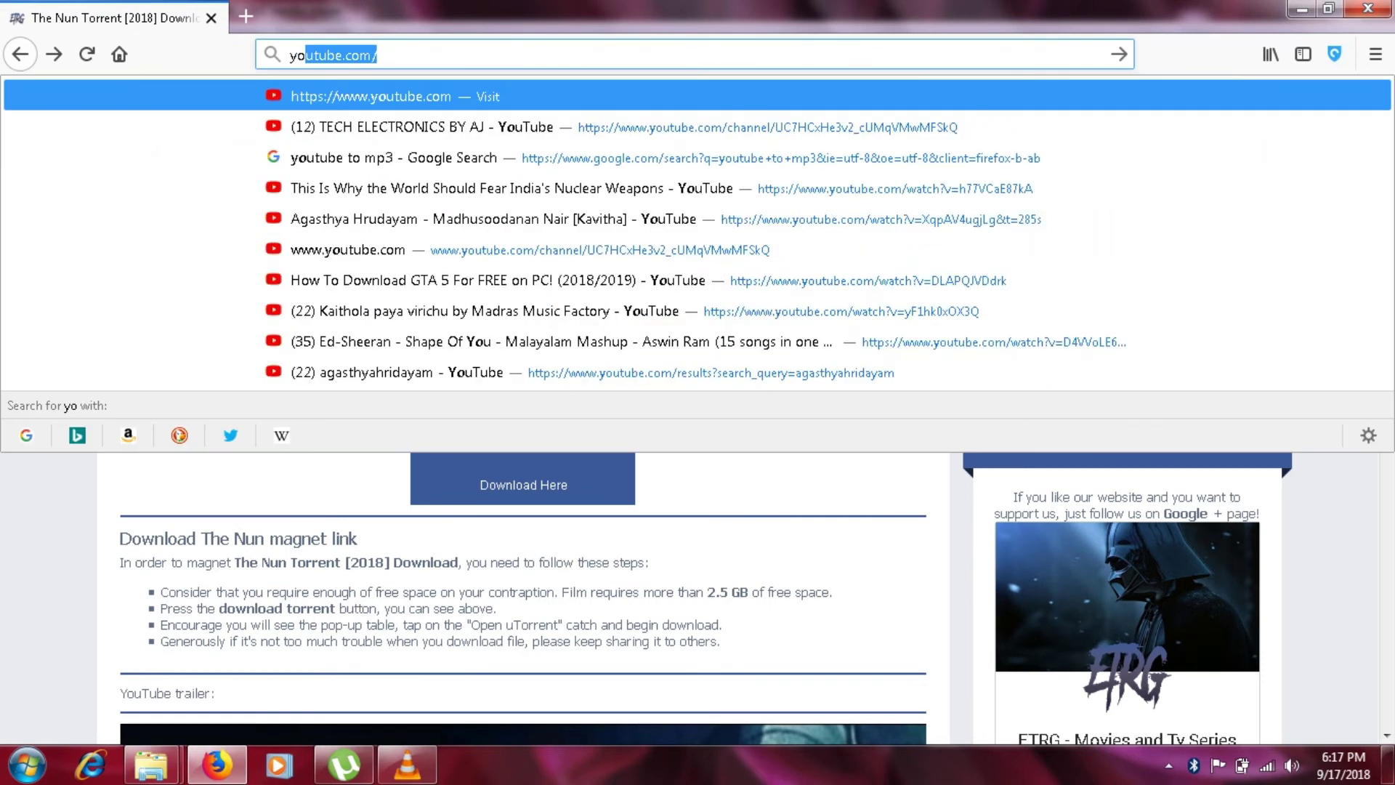
{"action": "key", "text": "Down"}
{"action": "key", "text": "Return"}
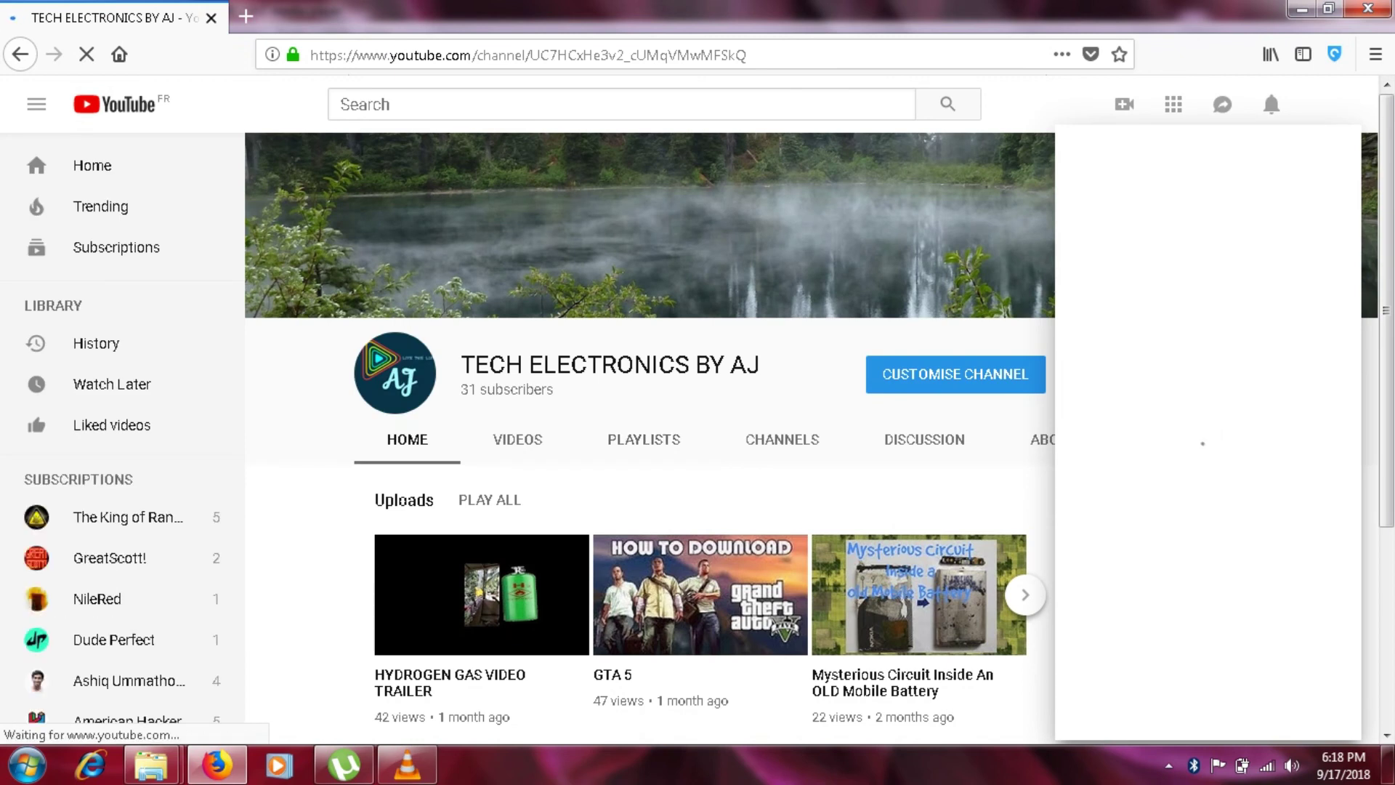
{"action": "key", "text": "Escape"}
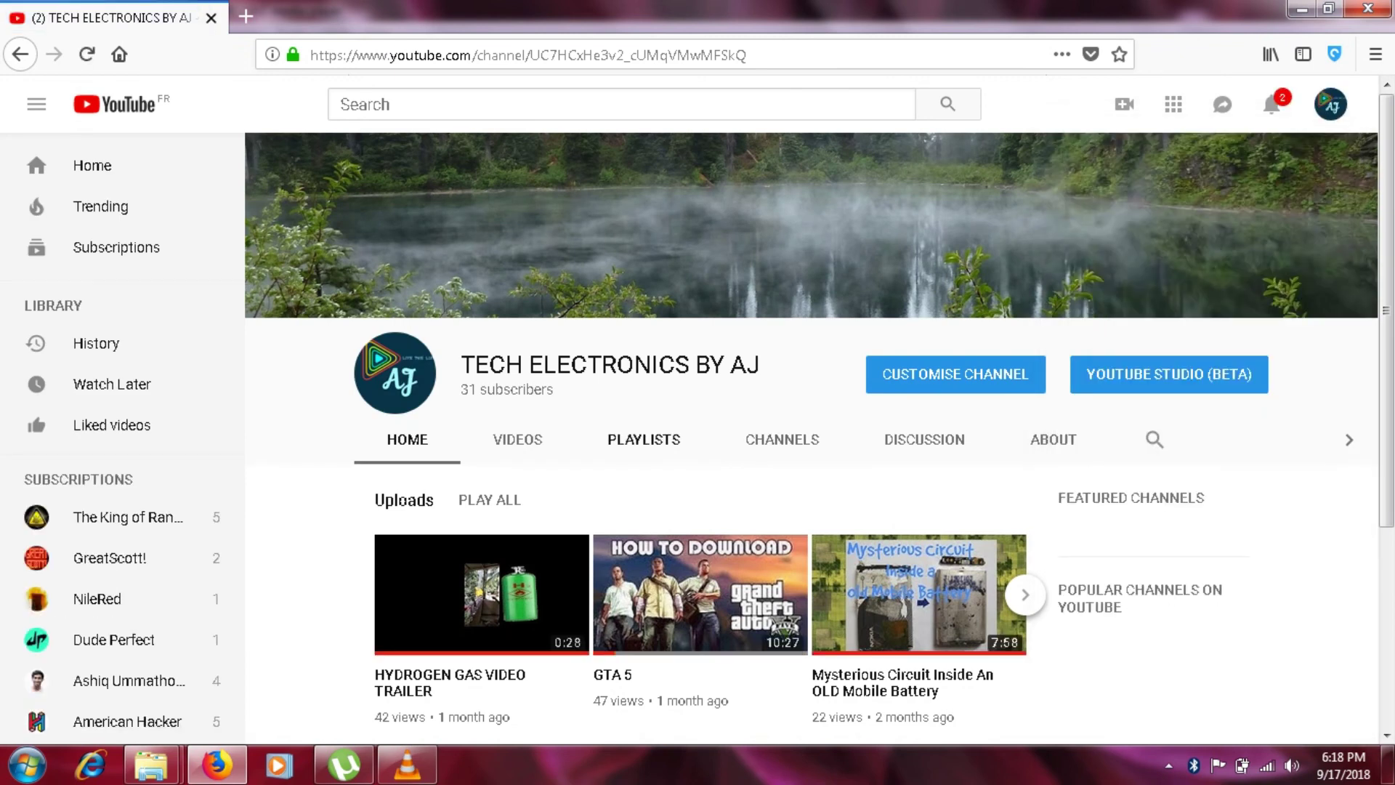
Browse the channel's uploads to the older videos and open "How to open A Transformer"
{"action": "scroll", "coordinate": [697, 436], "scroll_direction": "down", "scroll_amount": 3}
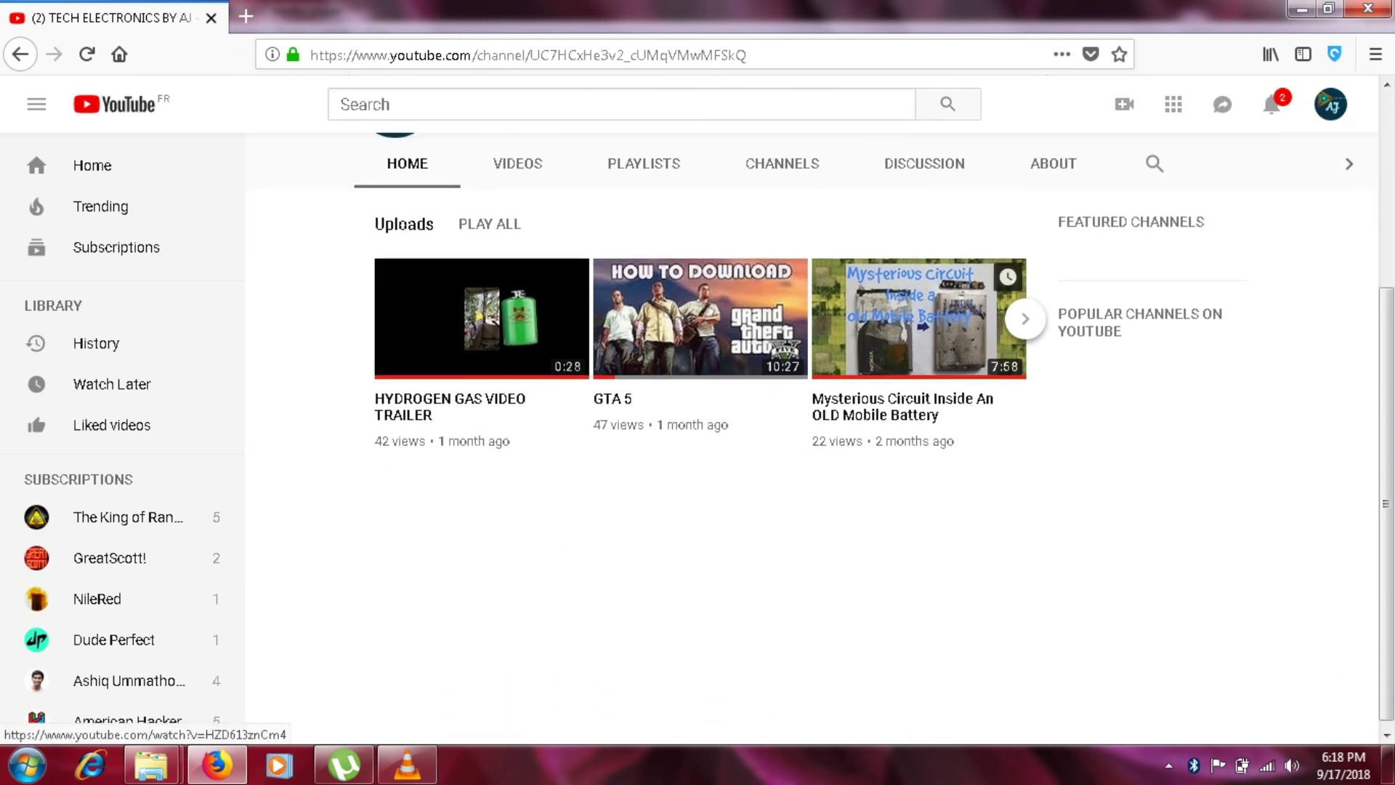
{"action": "left_click", "coordinate": [1025, 319]}
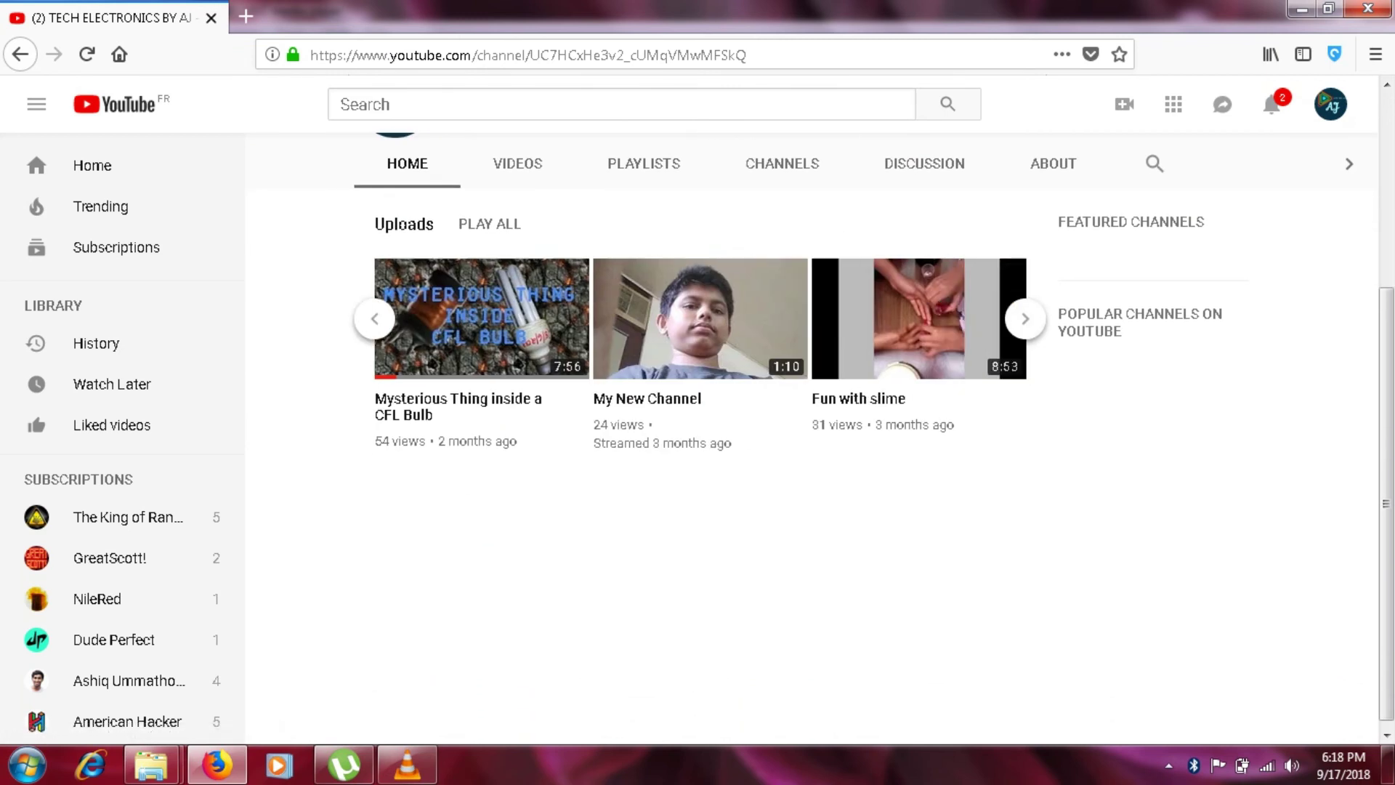
{"action": "left_click", "coordinate": [1025, 318]}
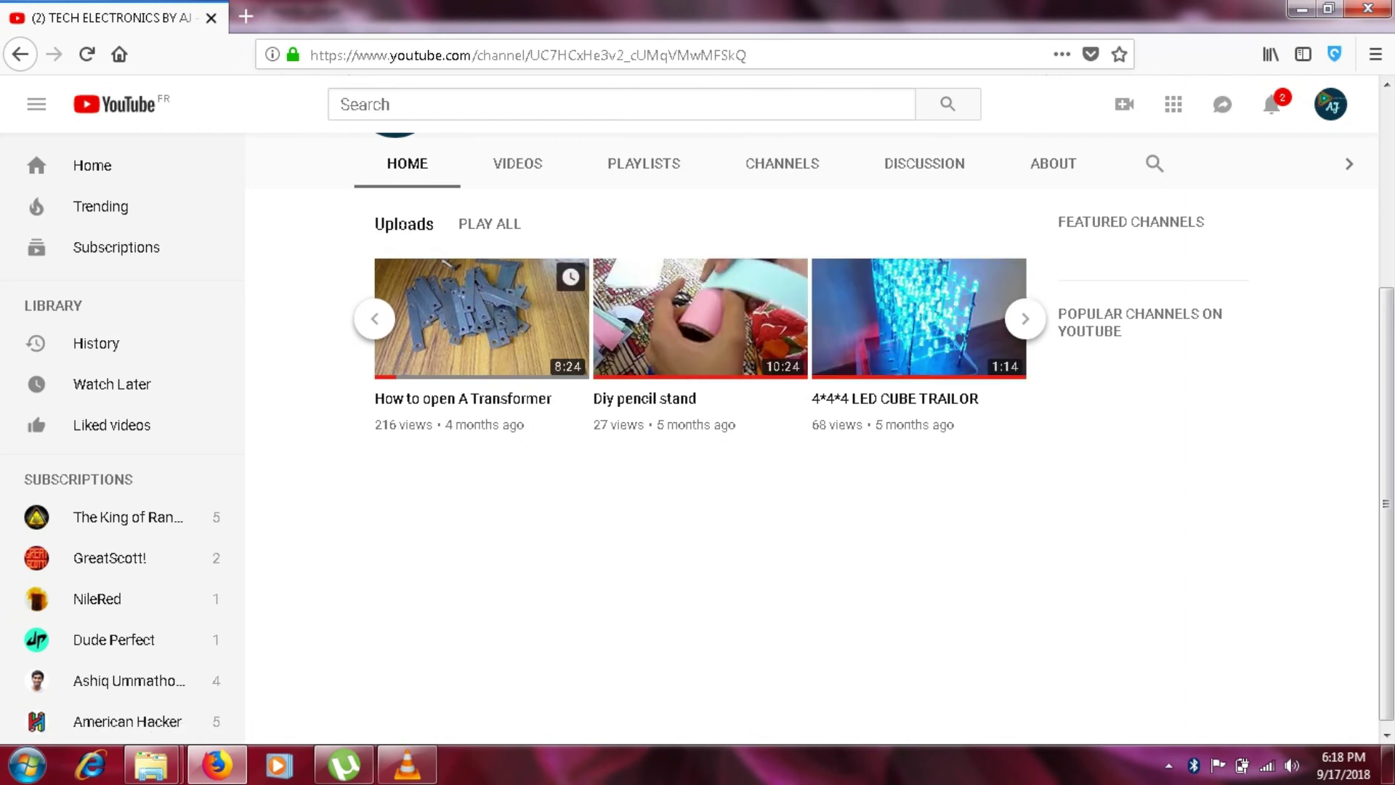
{"action": "left_click", "coordinate": [482, 320]}
Remove the like from the "How to open A Transformer" video
{"action": "scroll", "coordinate": [481, 320], "scroll_direction": "down", "scroll_amount": 1}
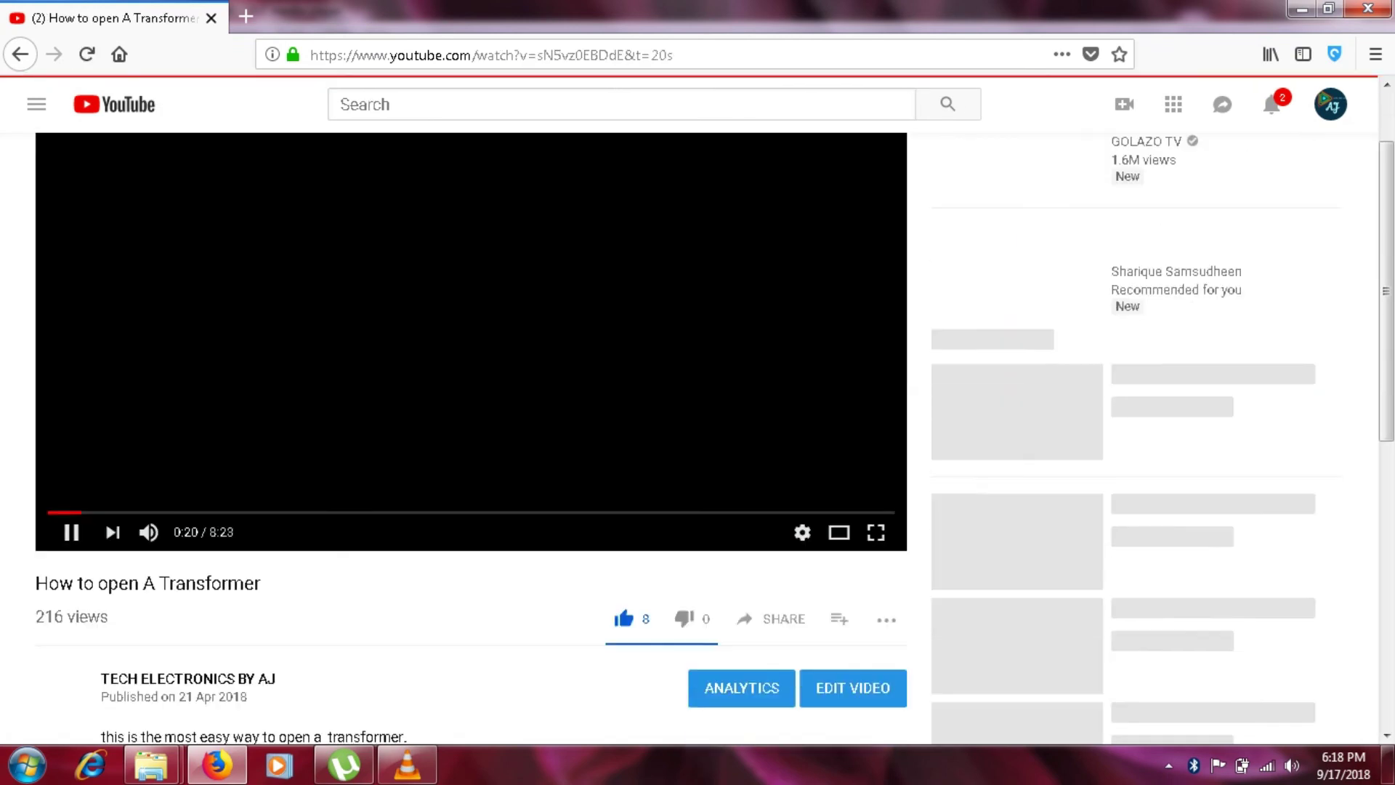
{"action": "scroll", "coordinate": [482, 320], "scroll_direction": "down", "scroll_amount": 1}
{"action": "left_click", "coordinate": [624, 532]}
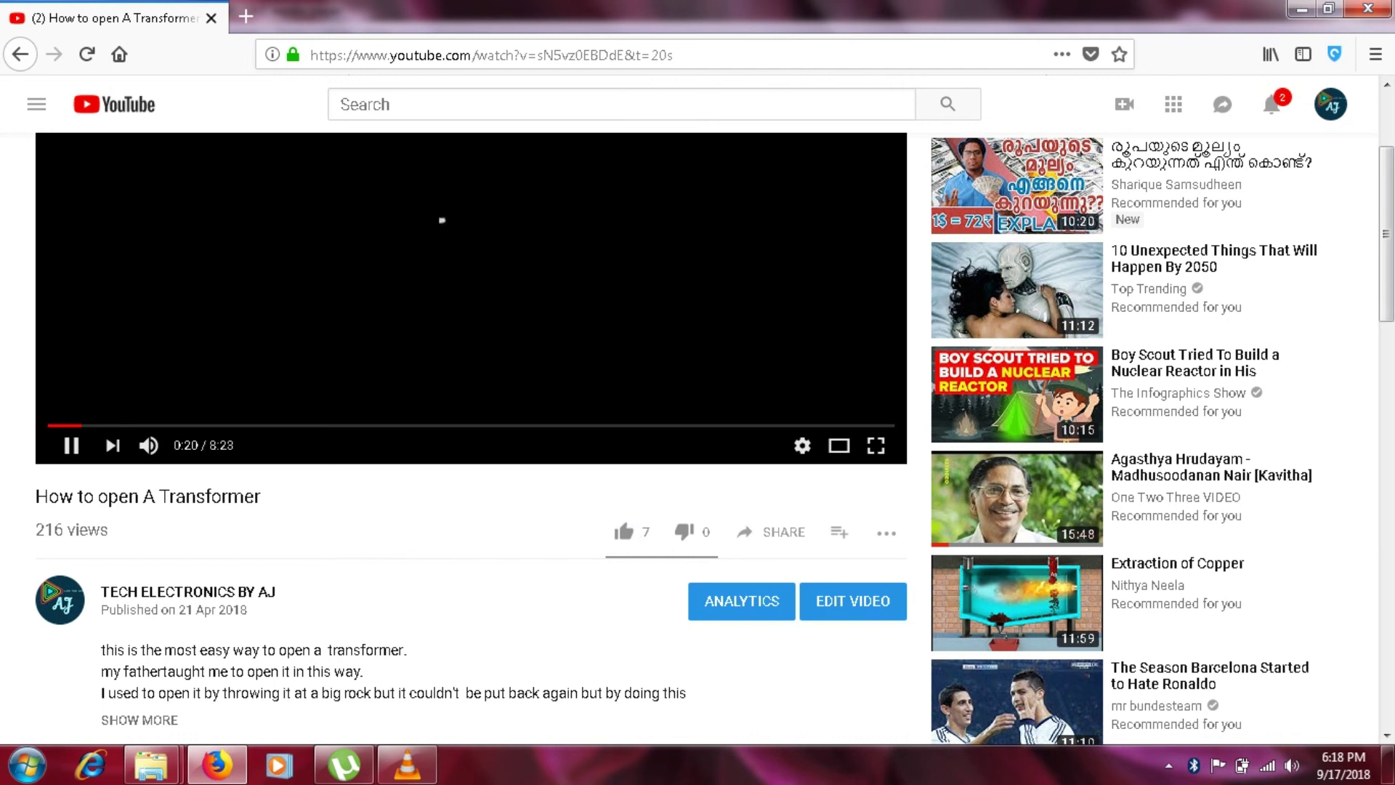